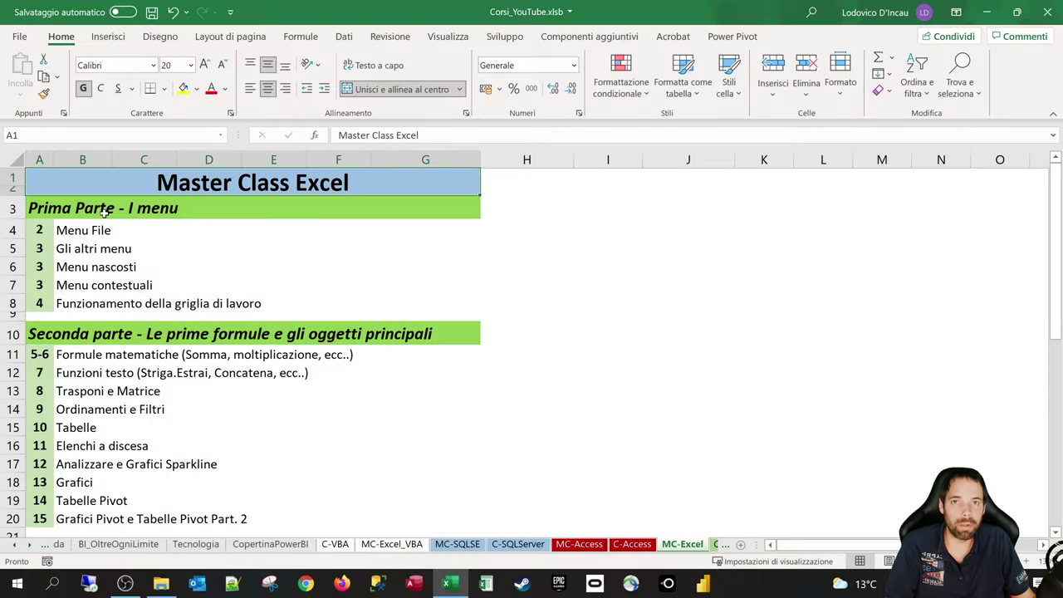
Scroll the MC-Excel sheet down to lessons 16–28 under Terza, Quarta and Quinta Parte.
{"action": "scroll", "coordinate": [105, 302], "scroll_direction": "down", "scroll_amount": 7}
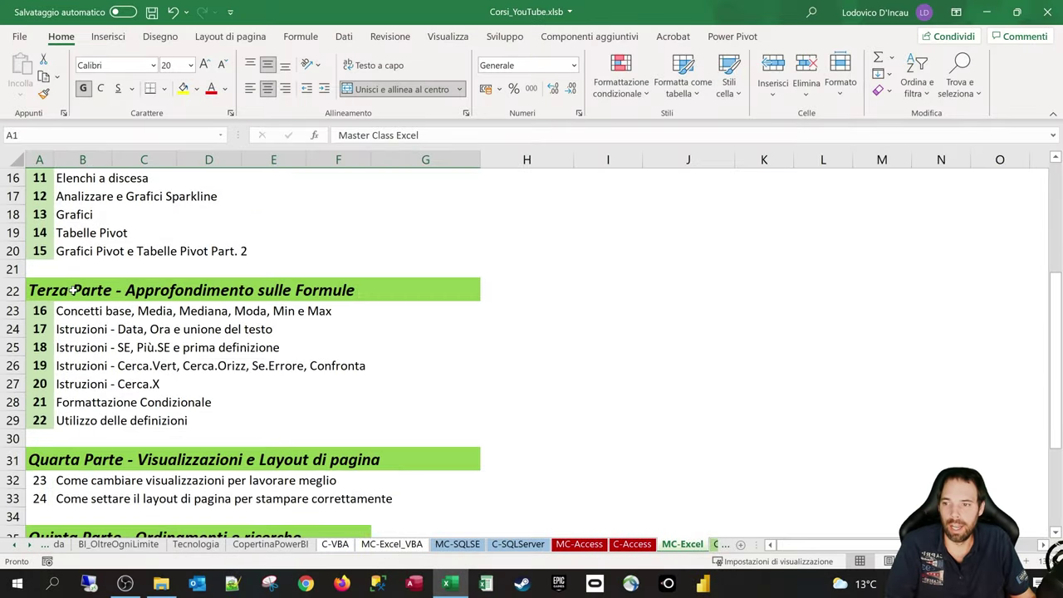
{"action": "scroll", "coordinate": [85, 288], "scroll_direction": "down", "scroll_amount": 1}
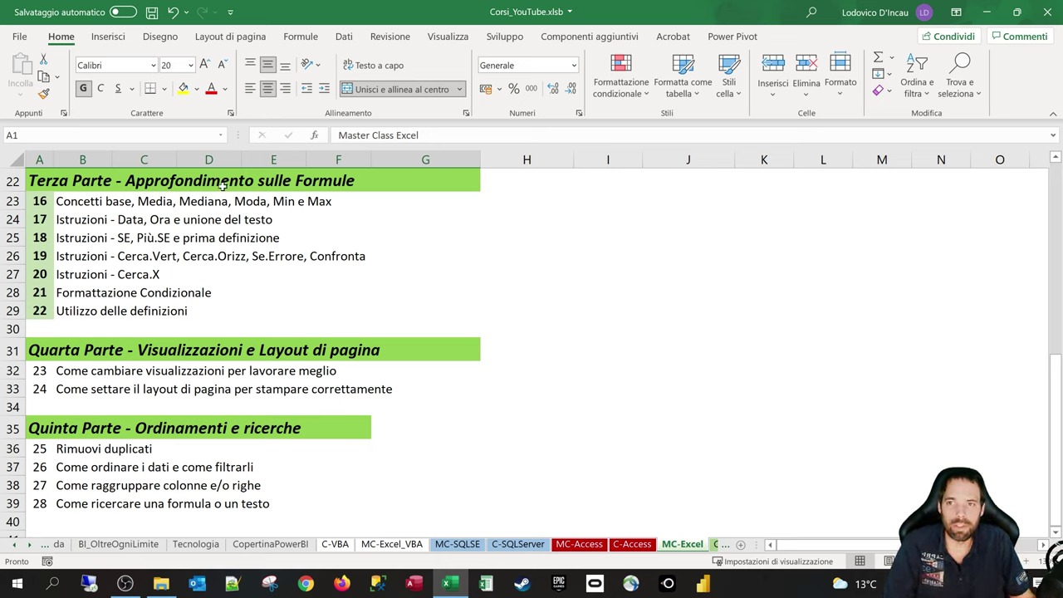
On the Visualizza tab, scroll back up and select the Master Class Excel title cell.
{"action": "left_click", "coordinate": [448, 41]}
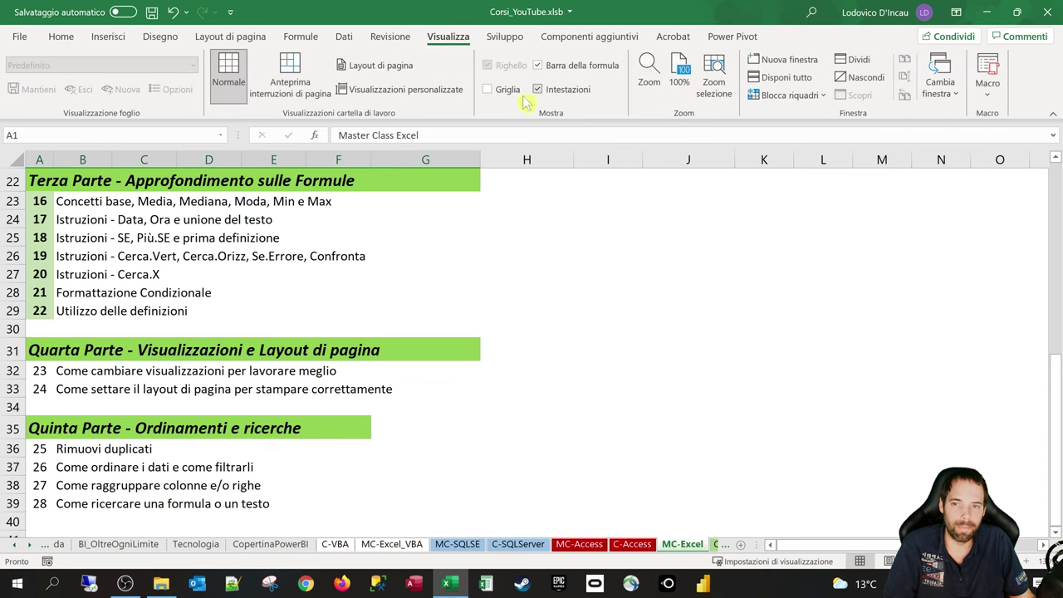
{"action": "scroll", "coordinate": [310, 271], "scroll_direction": "up", "scroll_amount": 7}
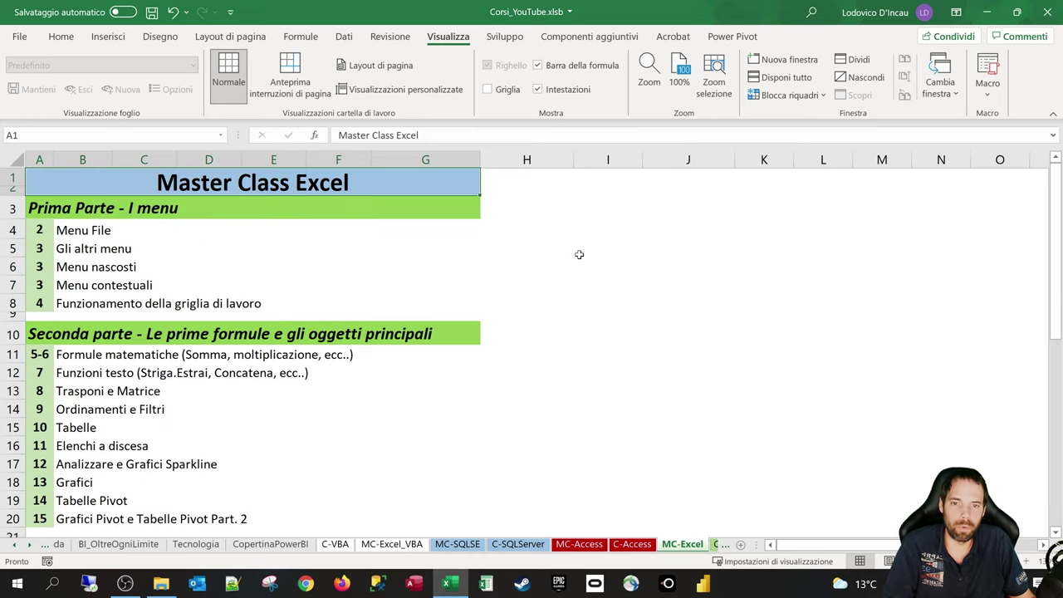
{"action": "left_click_drag", "start_coordinate": [507, 233], "coordinate": [712, 382]}
{"action": "left_click", "coordinate": [763, 445]}
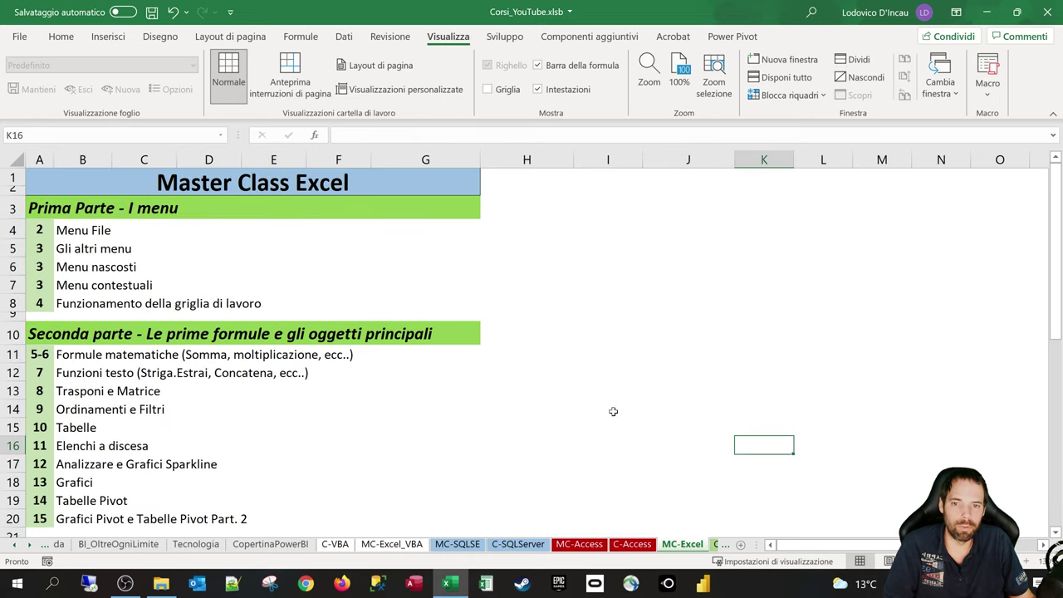
{"action": "left_click", "coordinate": [300, 184]}
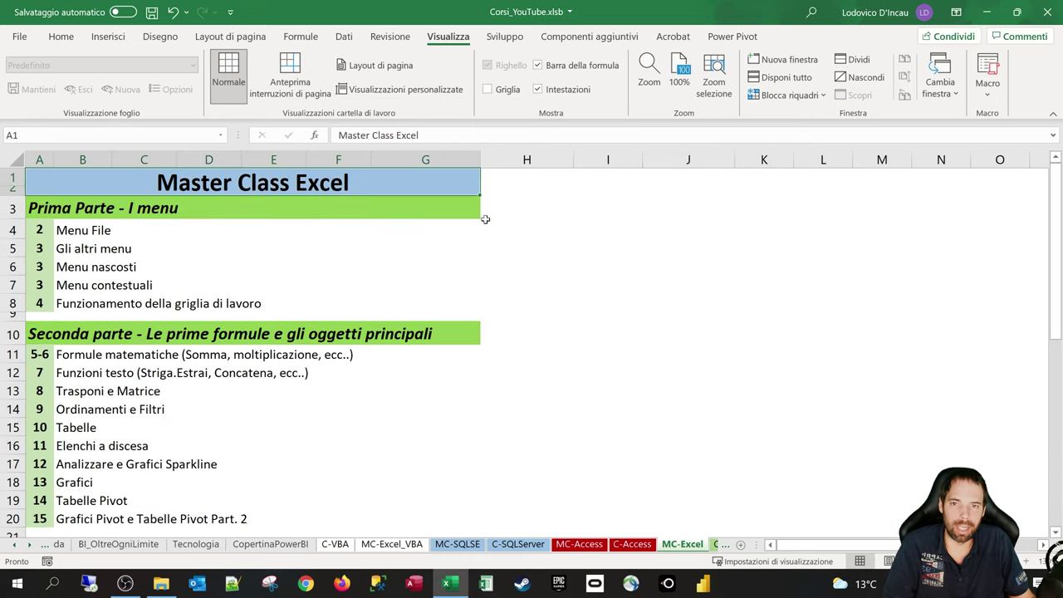
Turn on Griglia gridlines and select empty cells H7 and I2:K8 beside the outline.
{"action": "left_click", "coordinate": [505, 91]}
{"action": "left_click", "coordinate": [528, 292]}
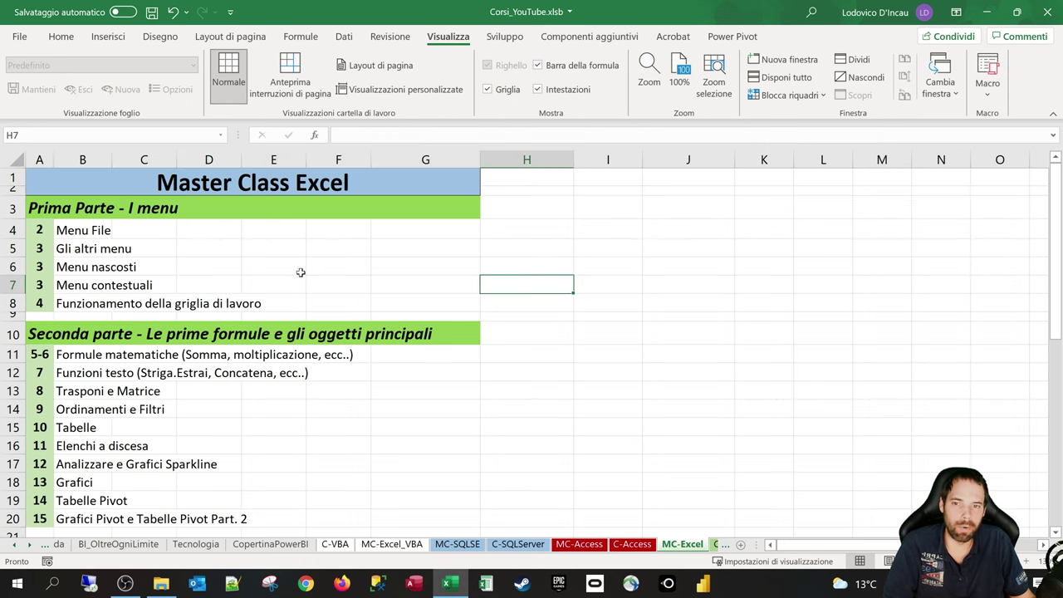
{"action": "left_click_drag", "start_coordinate": [612, 197], "coordinate": [772, 303]}
{"action": "left_click", "coordinate": [678, 247]}
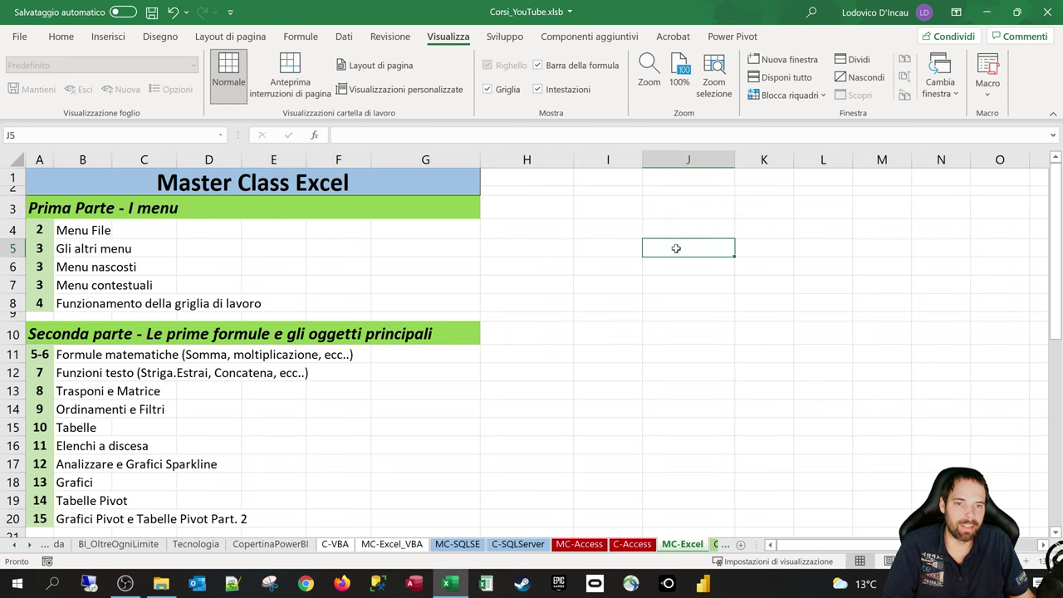
{"action": "left_click", "coordinate": [579, 189]}
{"action": "left_click", "coordinate": [781, 208]}
With gridlines showing, select cells L10, K13, I6, J5, I8, H11 and F13.
{"action": "left_click", "coordinate": [806, 335]}
{"action": "left_click", "coordinate": [740, 389]}
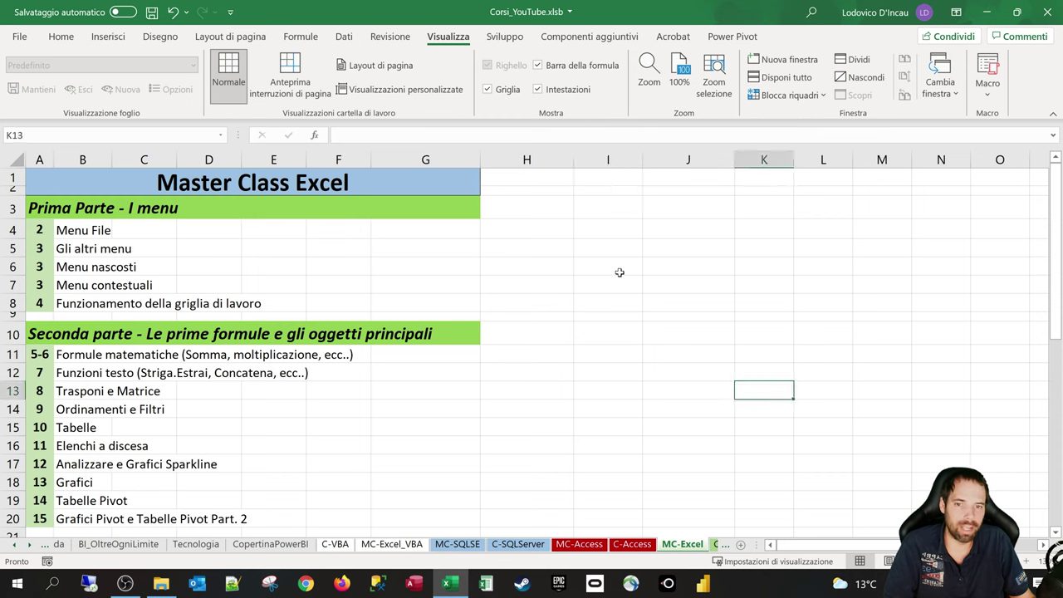
{"action": "left_click", "coordinate": [619, 273]}
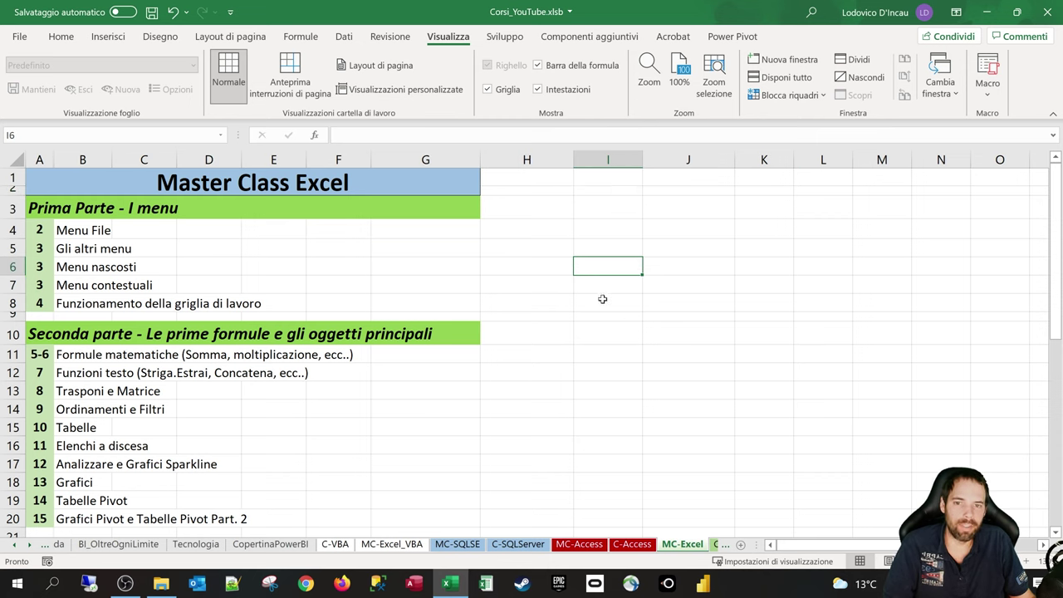
{"action": "left_click", "coordinate": [685, 241]}
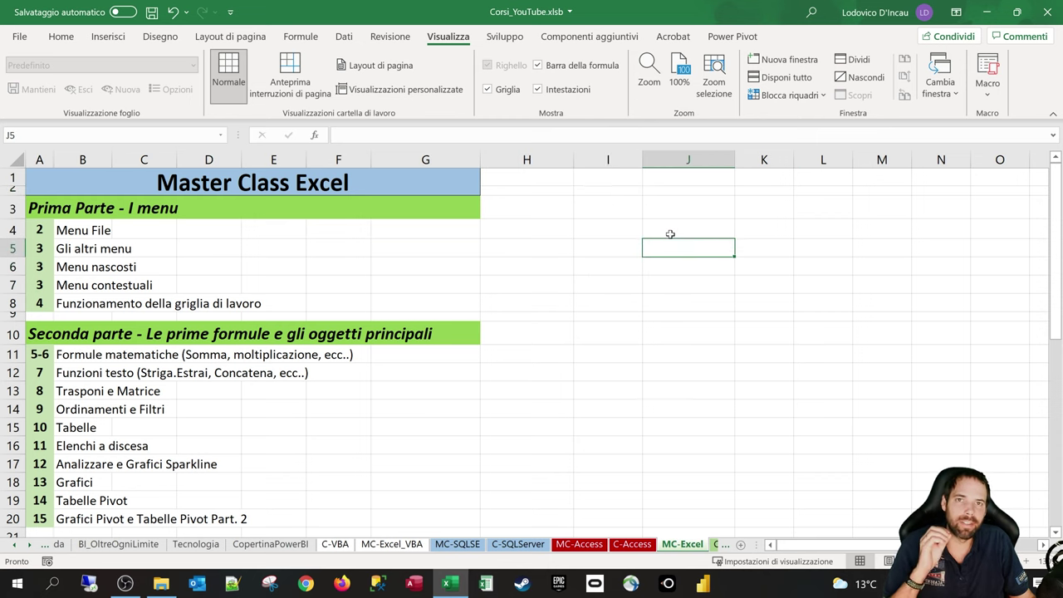
{"action": "left_click", "coordinate": [598, 269]}
{"action": "left_click", "coordinate": [593, 308]}
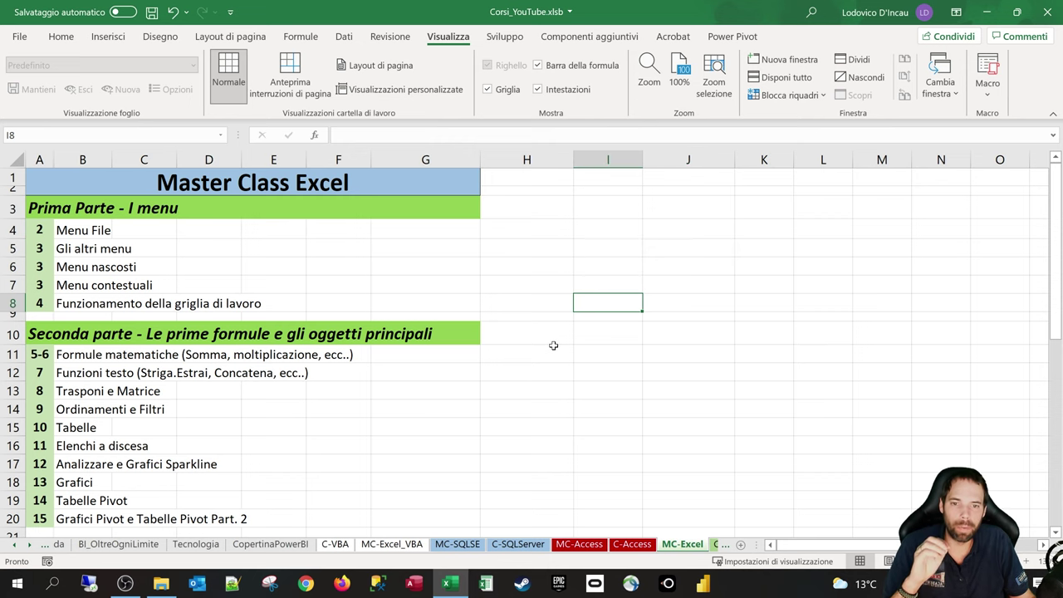
{"action": "left_click", "coordinate": [553, 346]}
{"action": "left_click", "coordinate": [347, 383]}
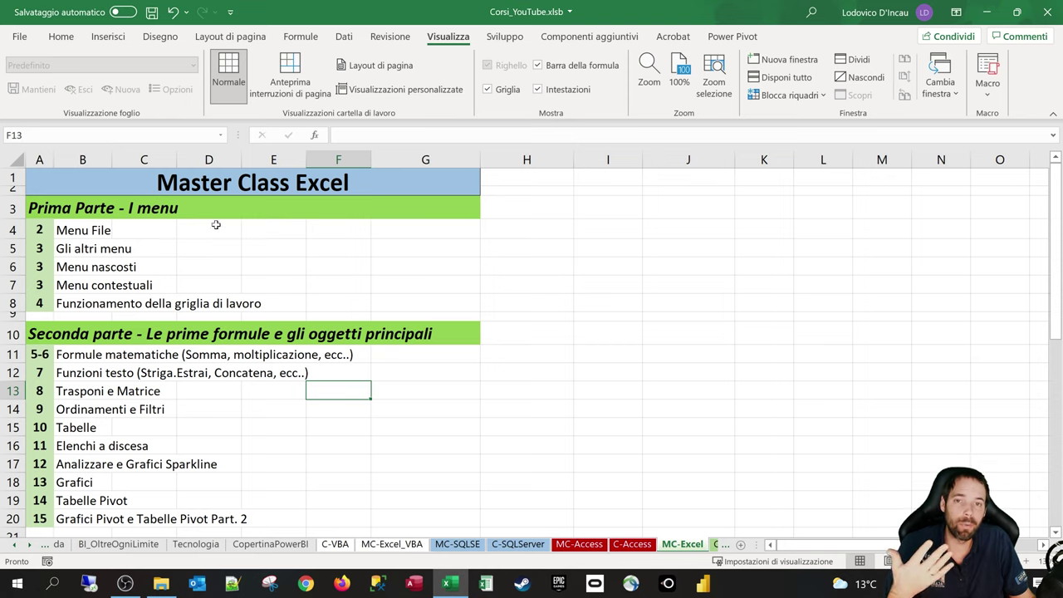
Toggle Griglia off and on several times, ending with gridlines hidden.
{"action": "left_click", "coordinate": [487, 89]}
{"action": "left_click", "coordinate": [193, 184]}
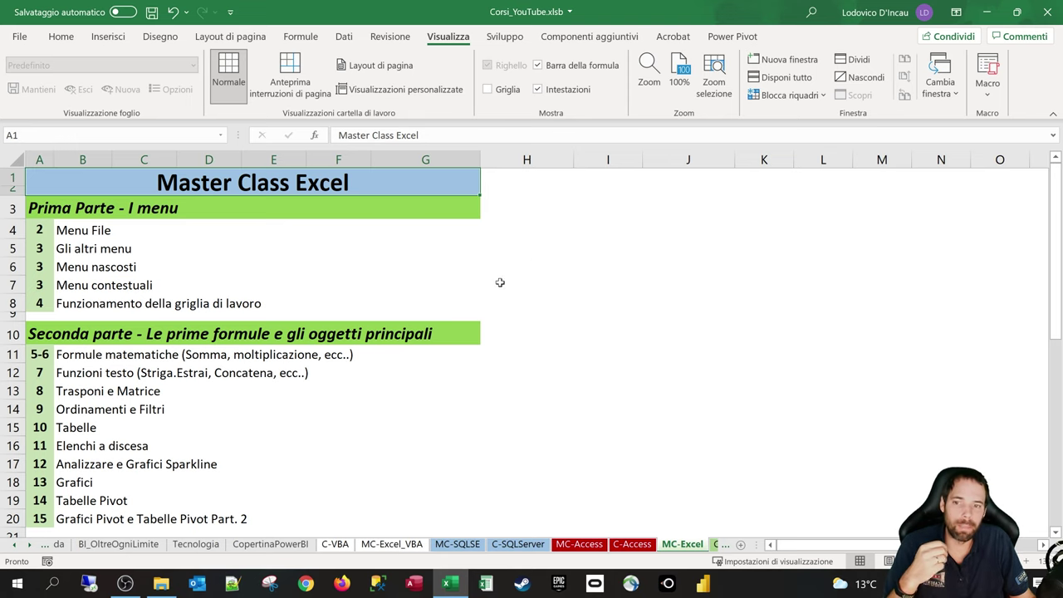
{"action": "scroll", "coordinate": [500, 282], "scroll_direction": "down", "scroll_amount": 5}
{"action": "scroll", "coordinate": [356, 280], "scroll_direction": "up", "scroll_amount": 5}
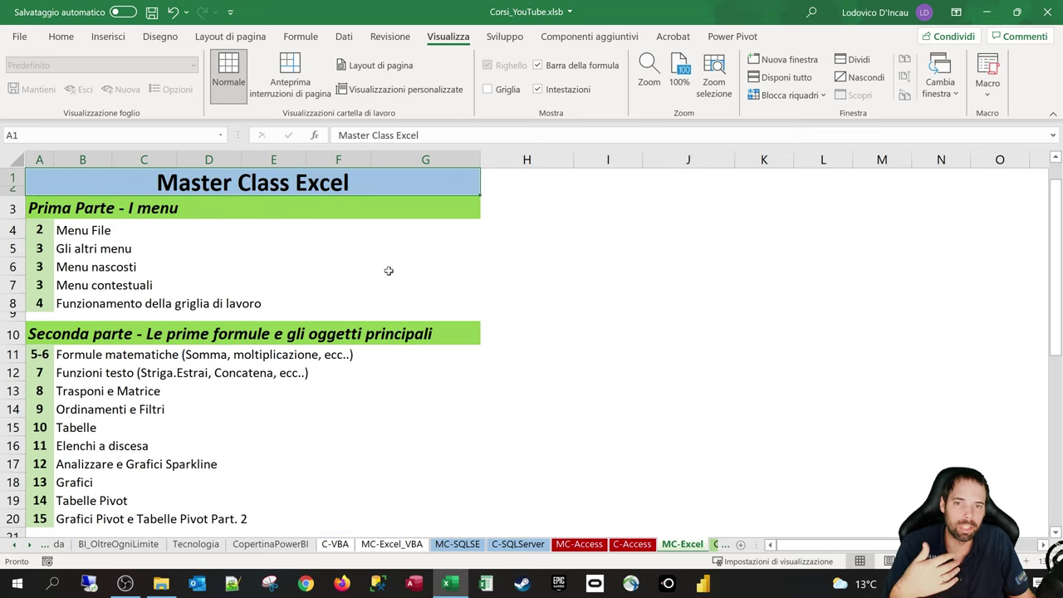
{"action": "left_click", "coordinate": [487, 89]}
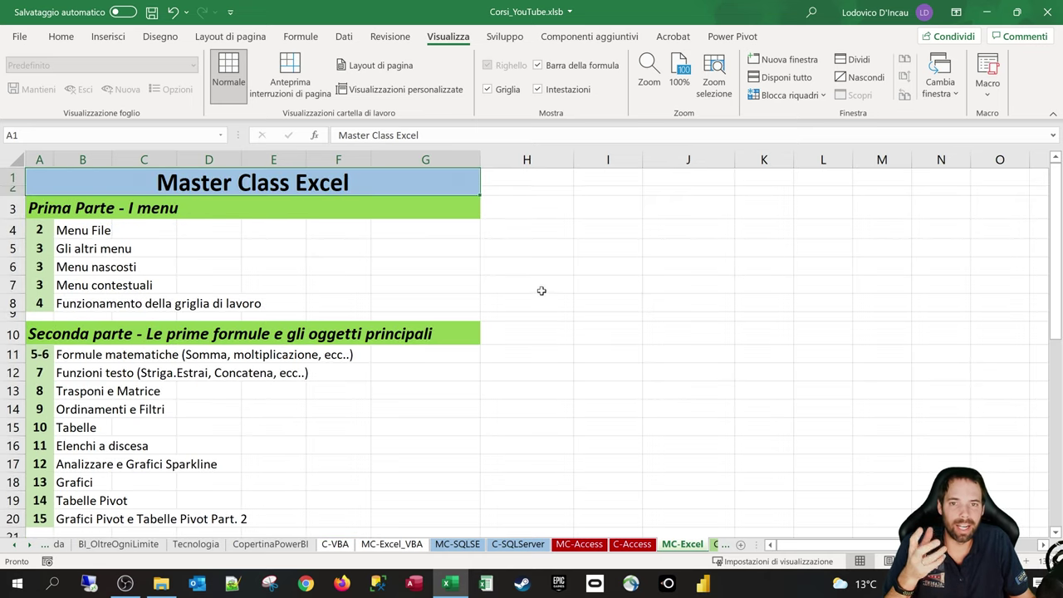
{"action": "left_click", "coordinate": [498, 91]}
{"action": "left_click", "coordinate": [498, 91]}
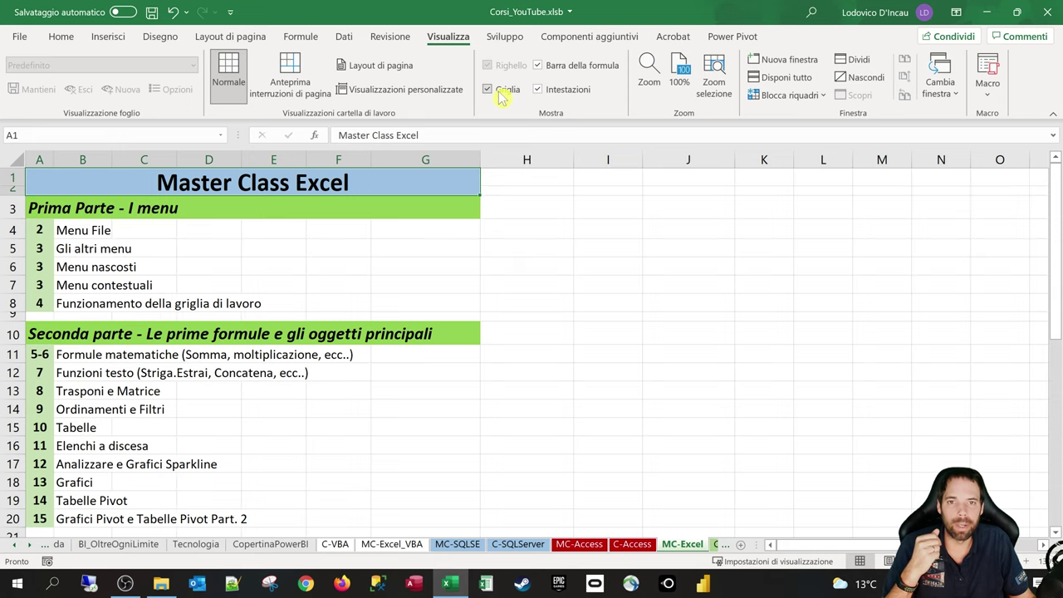
{"action": "left_click", "coordinate": [497, 93]}
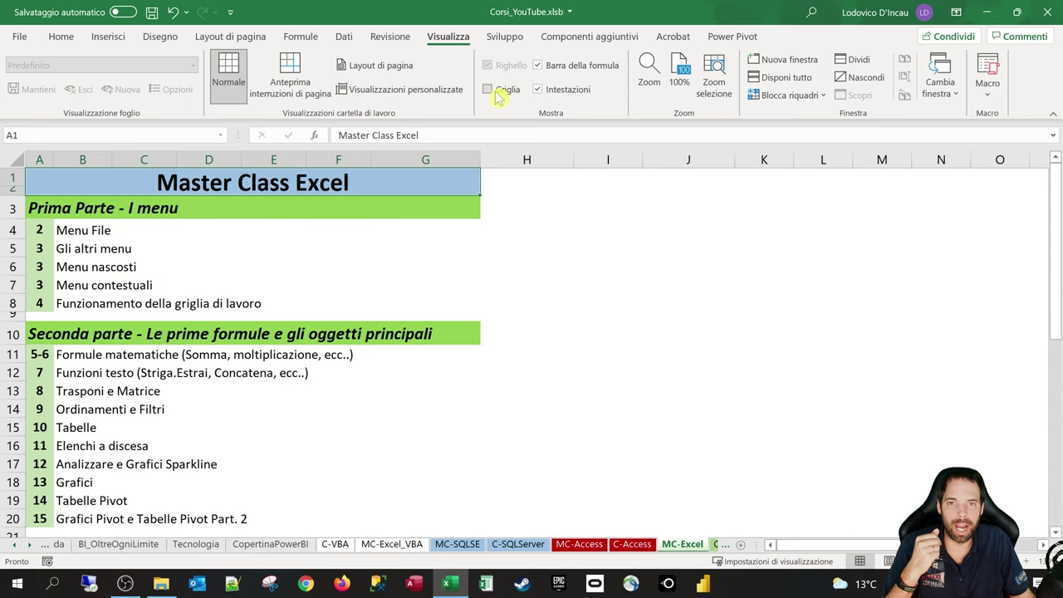
Toggle Intestazioni off, on and off again, then collapse the ribbon to its tab names.
{"action": "left_click", "coordinate": [565, 93]}
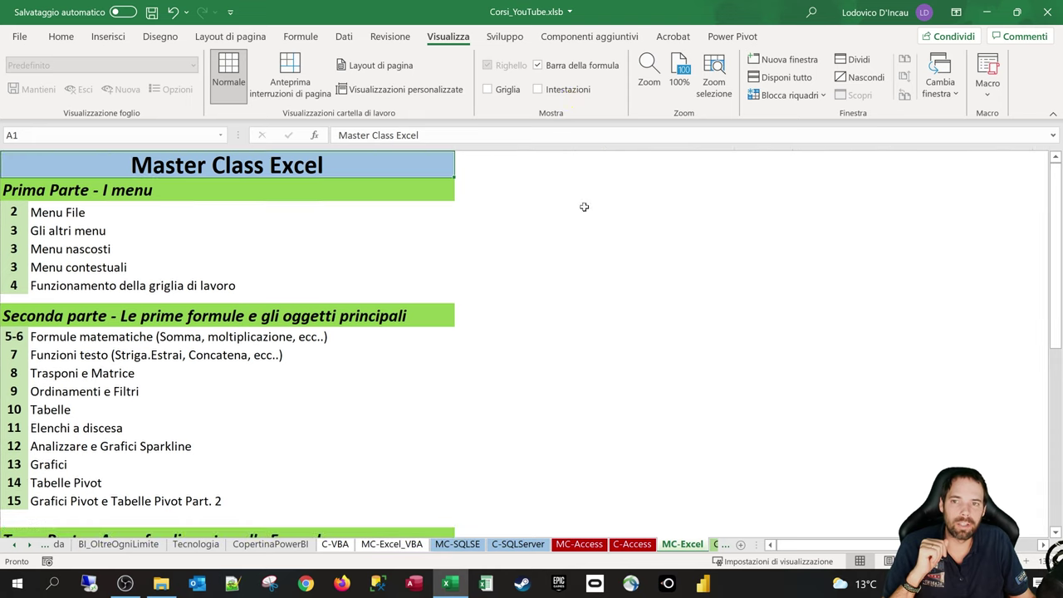
{"action": "left_click", "coordinate": [566, 91]}
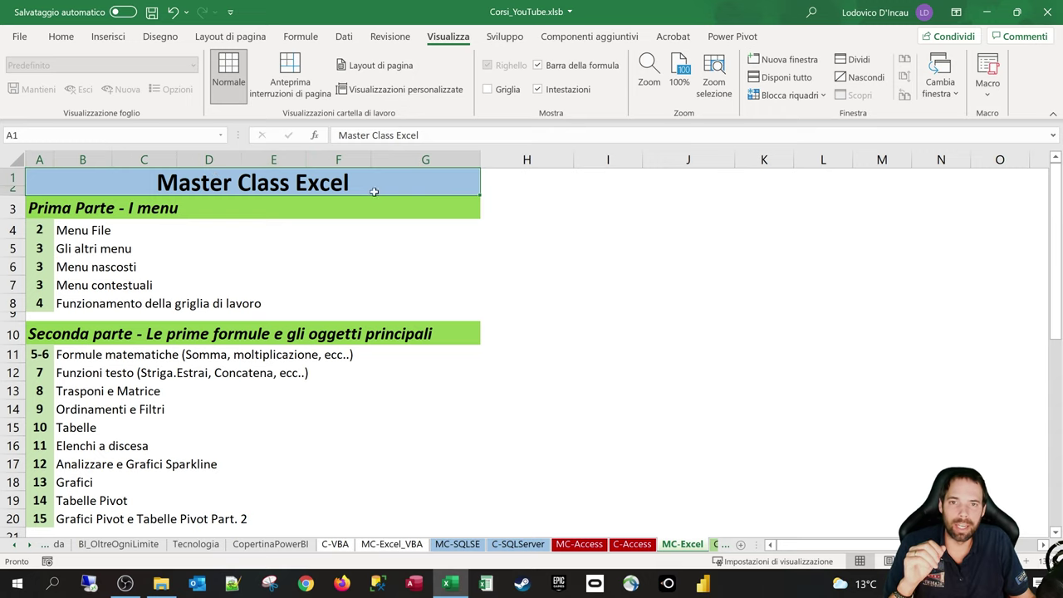
{"action": "left_click", "coordinate": [568, 91]}
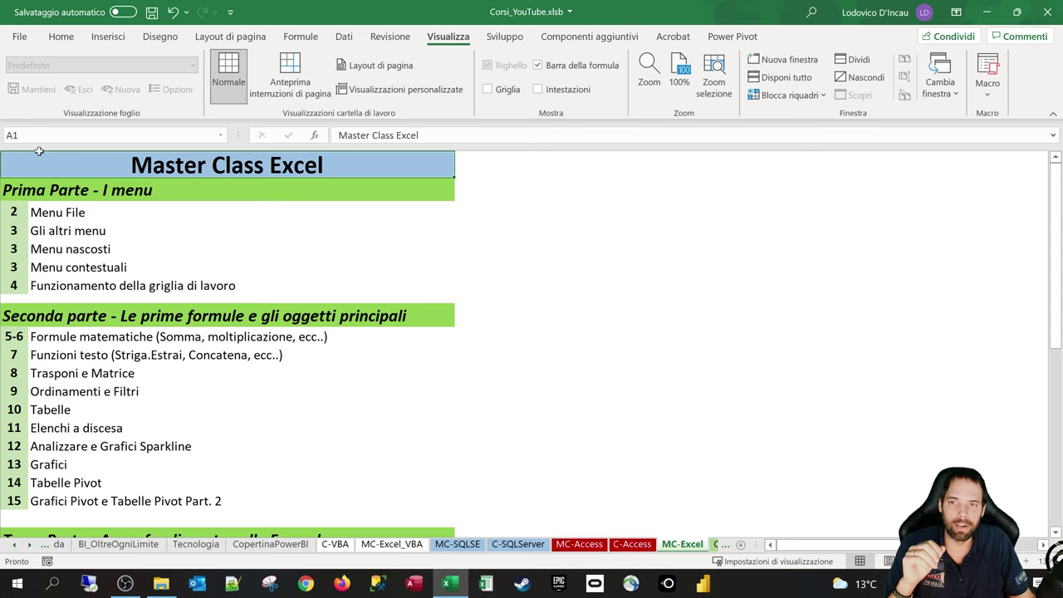
{"action": "left_click", "coordinate": [1052, 119]}
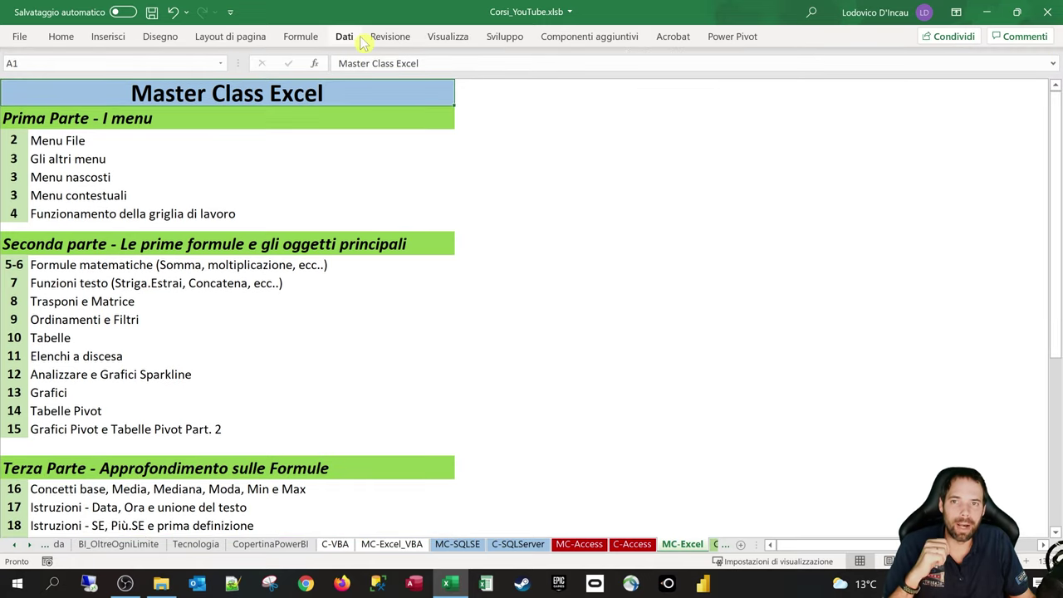
Untick Barra della formula to hide the formula bar, then select cell A1.
{"action": "left_click", "coordinate": [442, 37]}
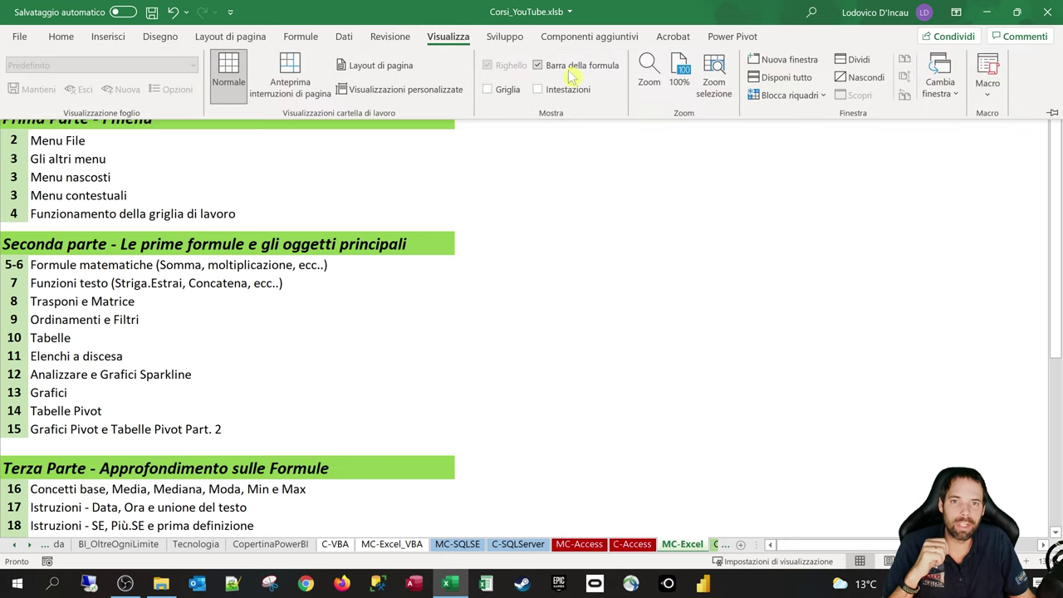
{"action": "left_click", "coordinate": [449, 163]}
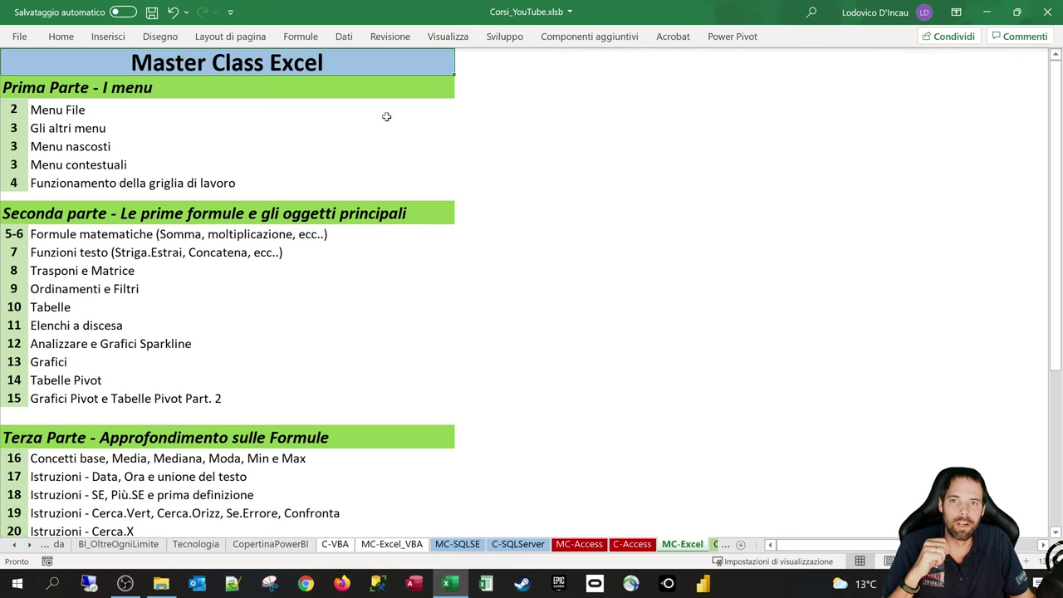
{"action": "left_click", "coordinate": [374, 88]}
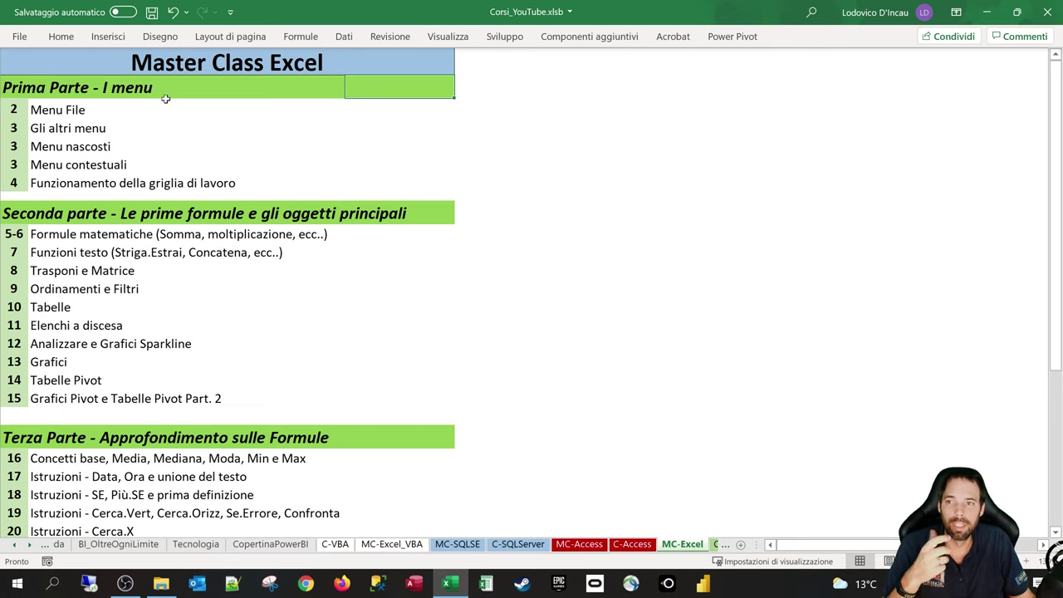
{"action": "left_click", "coordinate": [145, 66]}
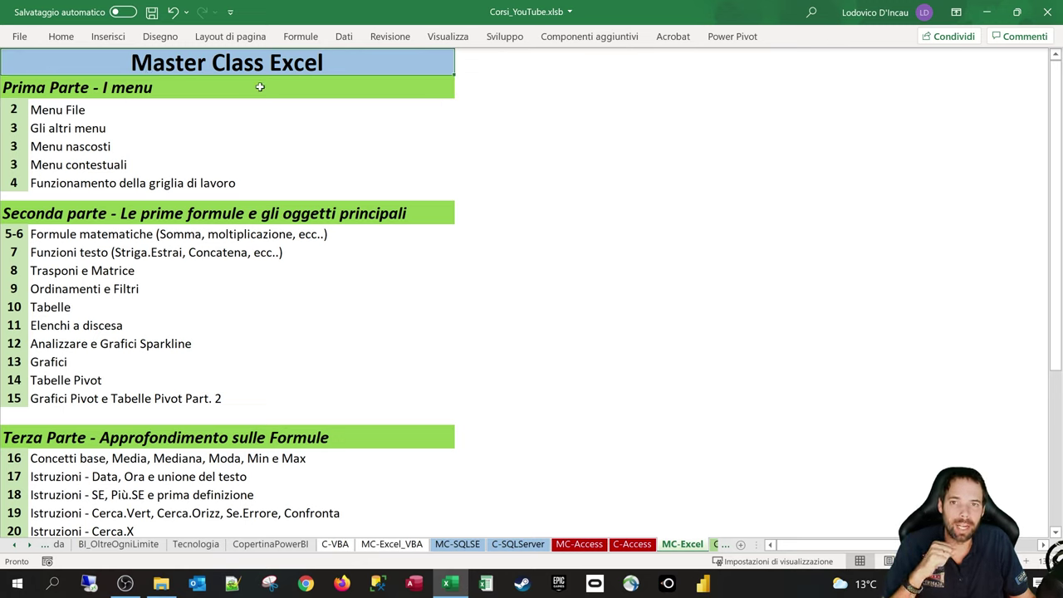
Turn Intestazioni and Barra della formula back on from Visualizza.
{"action": "left_click", "coordinate": [448, 35]}
{"action": "left_click", "coordinate": [554, 90]}
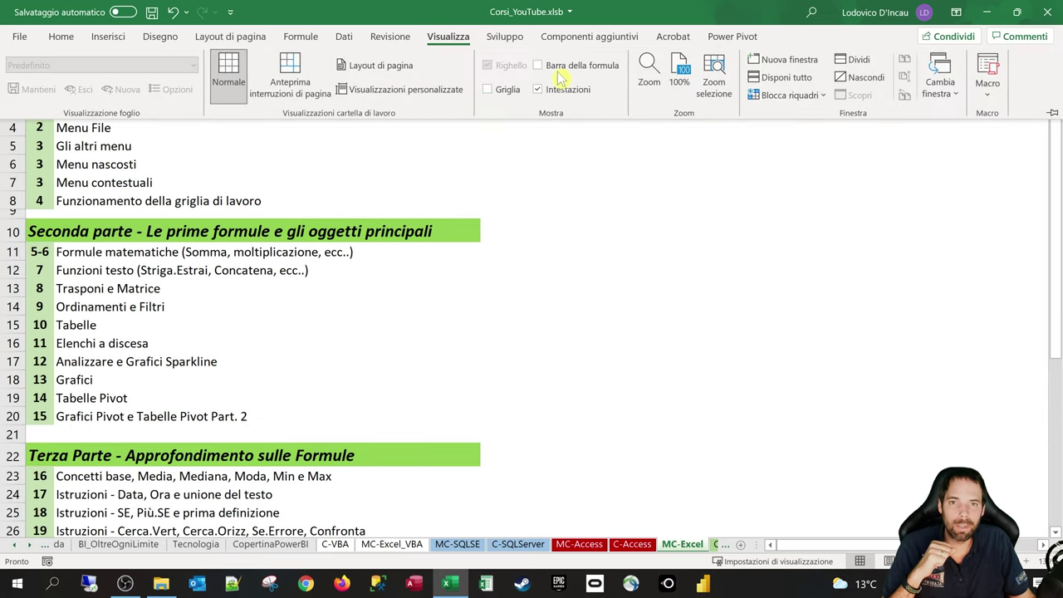
{"action": "left_click", "coordinate": [558, 66]}
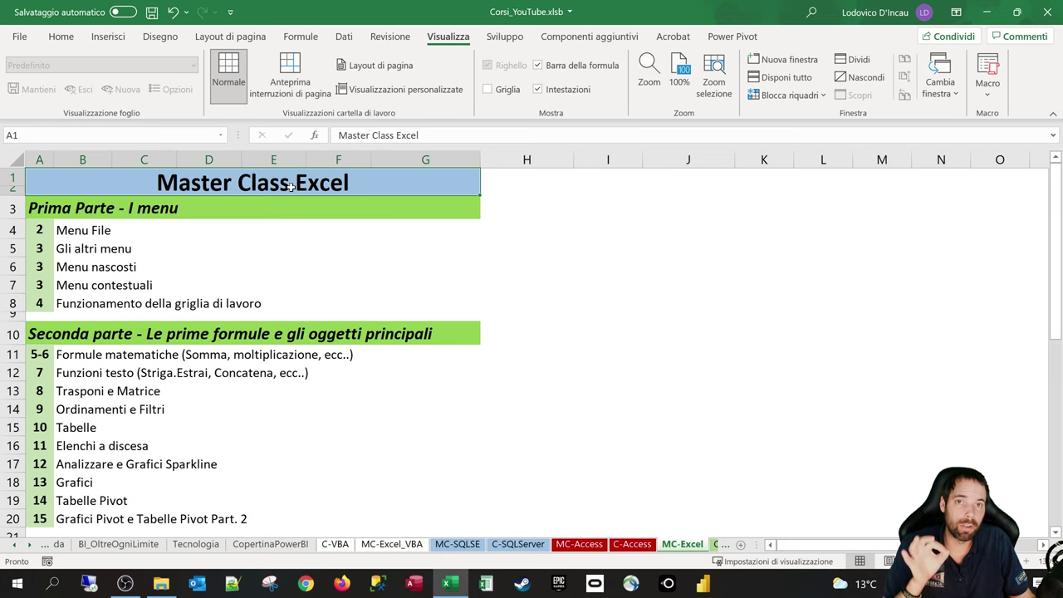
Launch the Windows on-screen keyboard by searching 'tast'.
{"action": "left_click", "coordinate": [53, 585]}
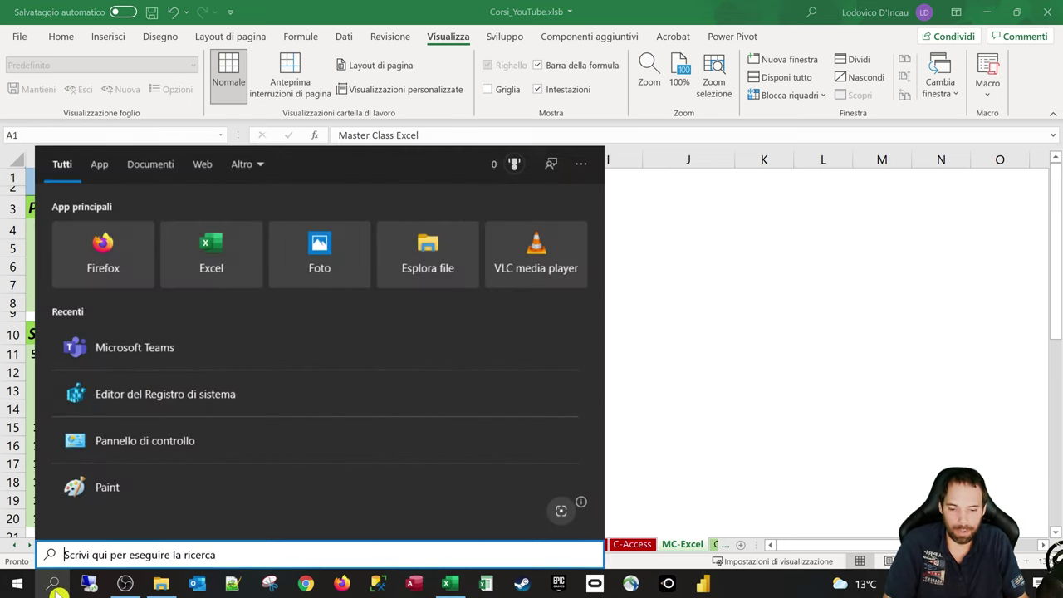
{"action": "type", "text": "tast"}
{"action": "key", "text": "Return"}
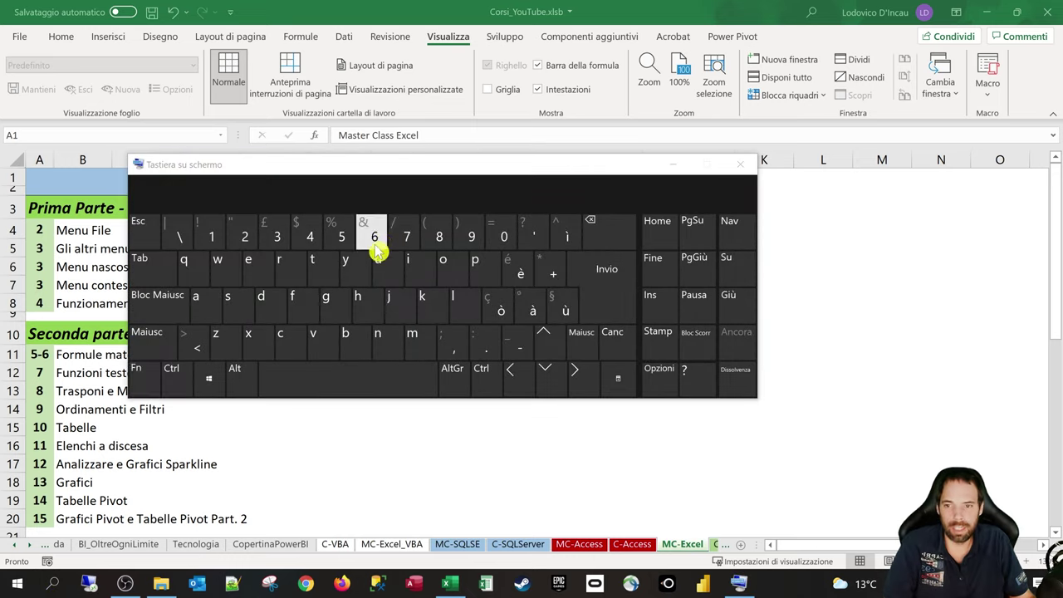
Latch Ctrl, close the on-screen keyboard, and Ctrl+scroll to zoom in and back out.
{"action": "left_click", "coordinate": [176, 379]}
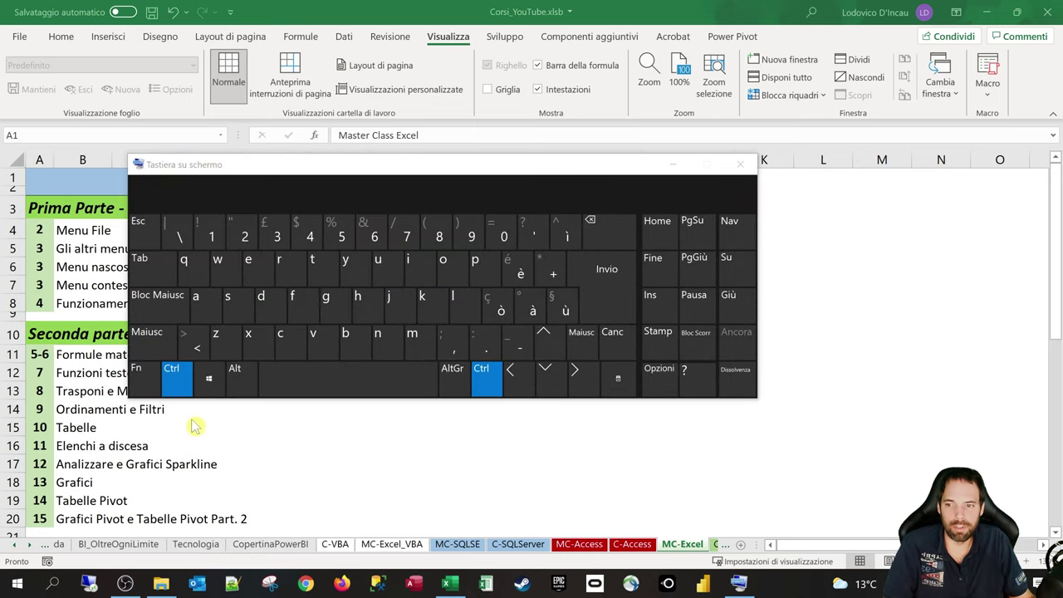
{"action": "left_click", "coordinate": [366, 366]}
{"action": "left_click", "coordinate": [741, 164]}
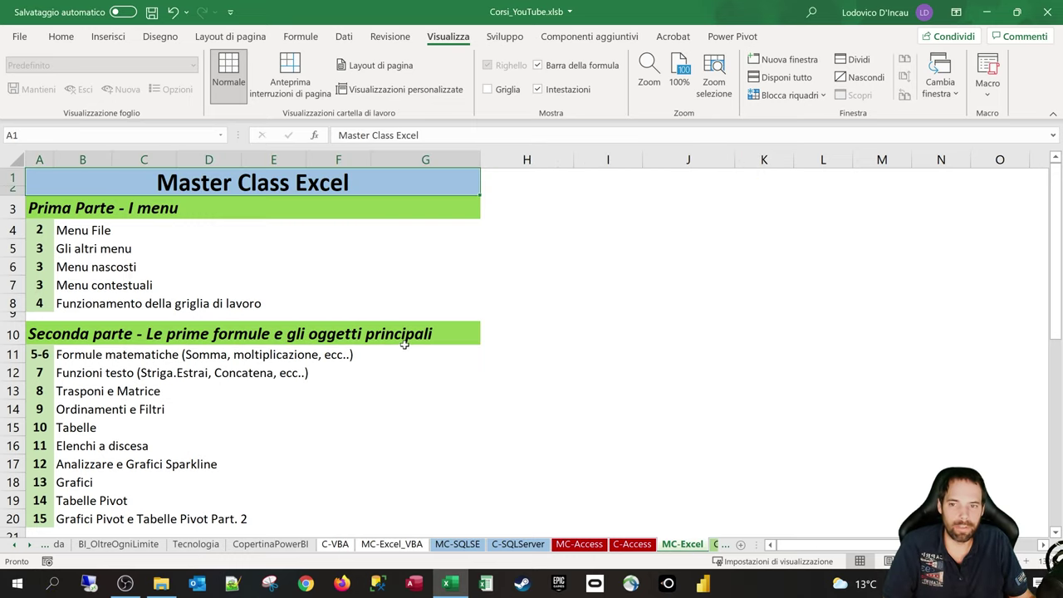
{"action": "scroll", "coordinate": [403, 344], "scroll_direction": "up", "scroll_amount": 8, "text": "ctrl"}
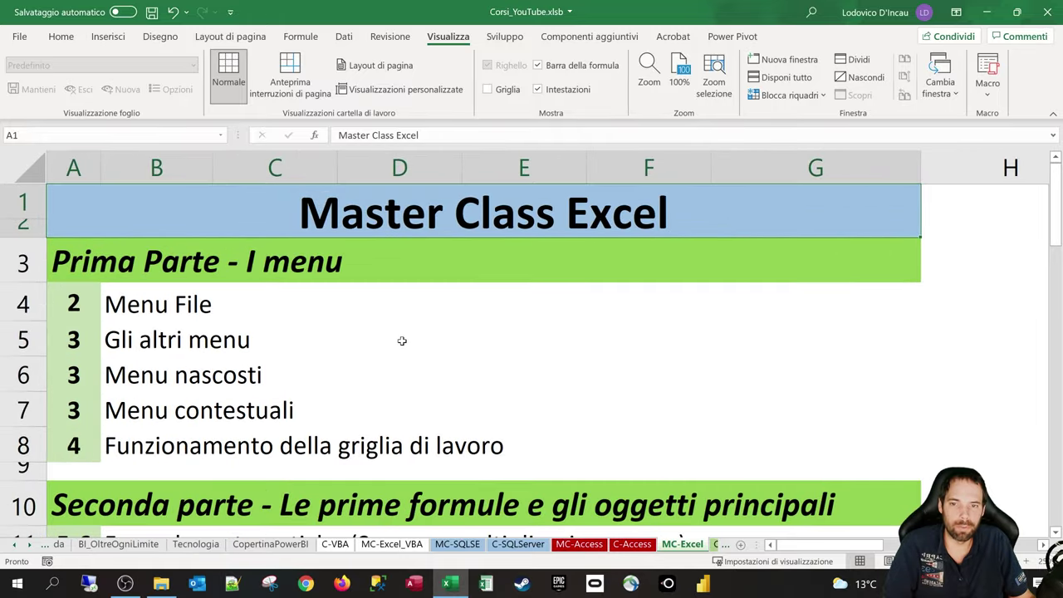
{"action": "scroll", "coordinate": [404, 343], "scroll_direction": "down", "scroll_amount": 8, "text": "ctrl"}
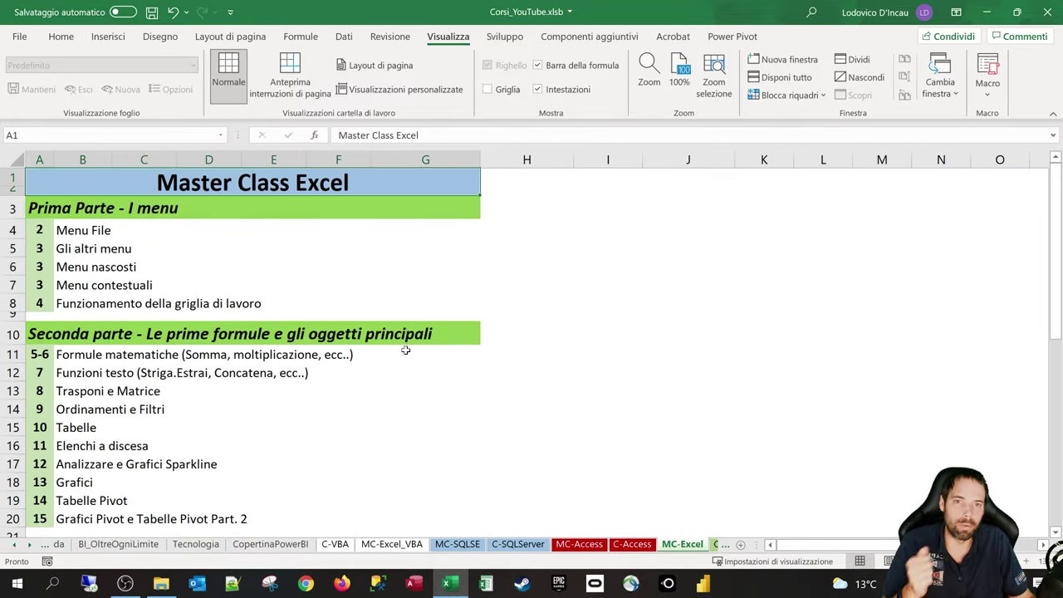
Zoom to selection on E5:K18, restore normal zoom, select A1, and choose Nuova finestra.
{"action": "left_click_drag", "start_coordinate": [274, 246], "coordinate": [789, 484]}
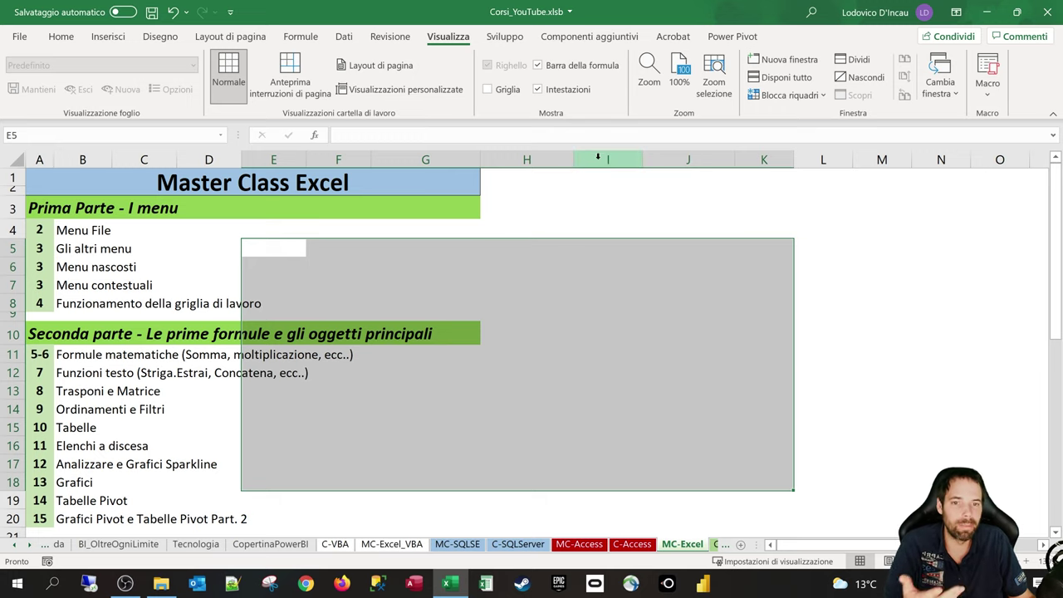
{"action": "left_click", "coordinate": [714, 83]}
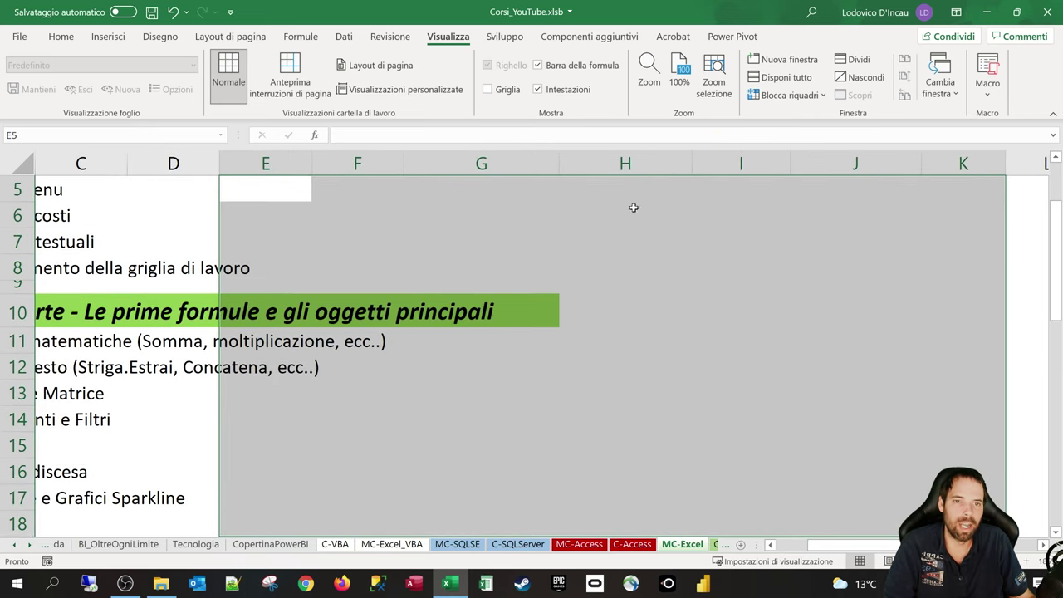
{"action": "scroll", "coordinate": [548, 322], "scroll_direction": "down", "scroll_amount": 5}
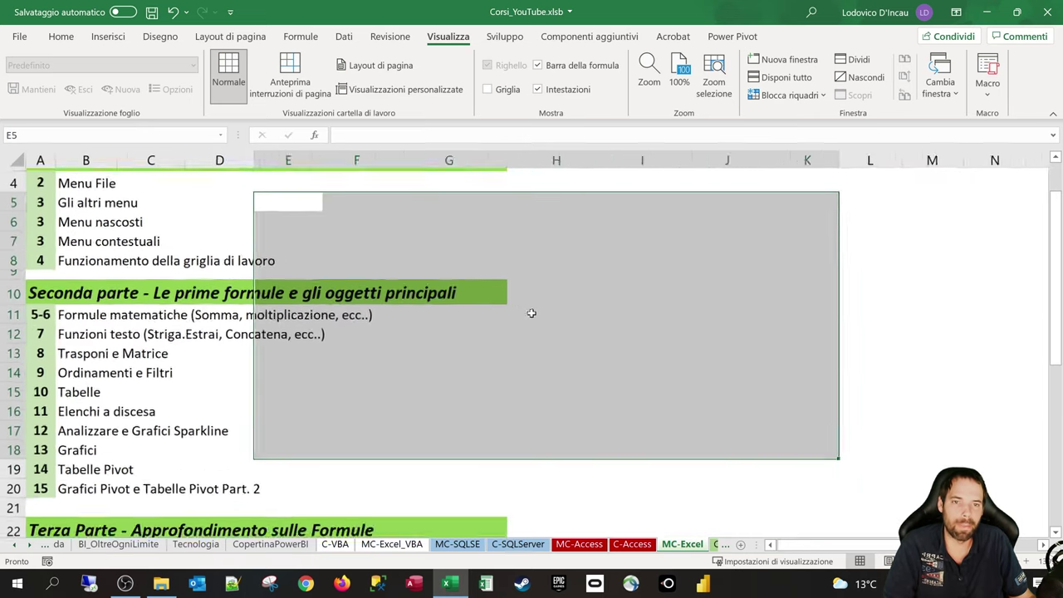
{"action": "key", "text": "Home"}
{"action": "left_click", "coordinate": [93, 179]}
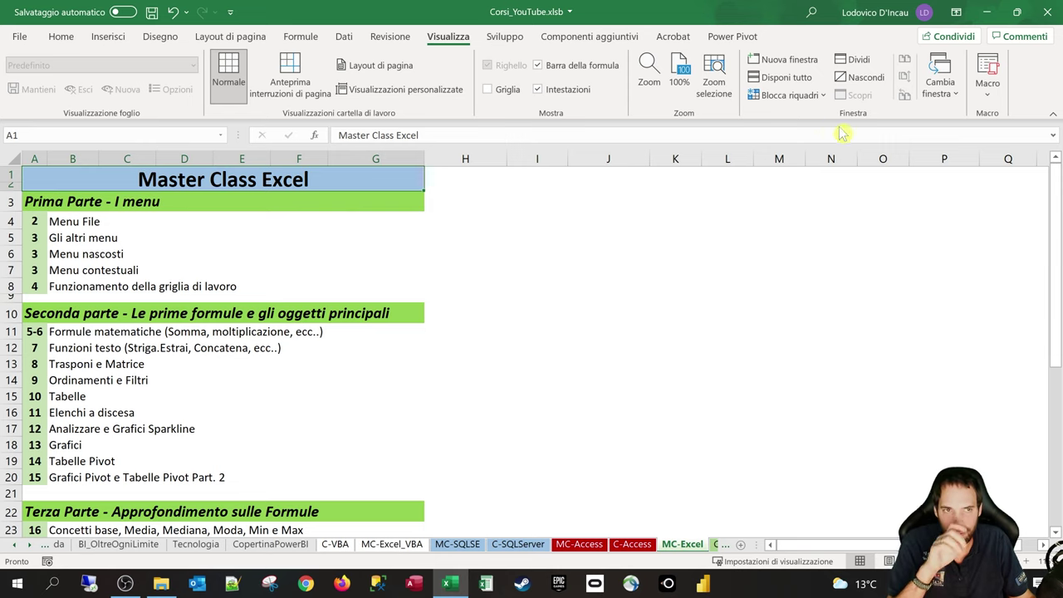
{"action": "left_click", "coordinate": [780, 70]}
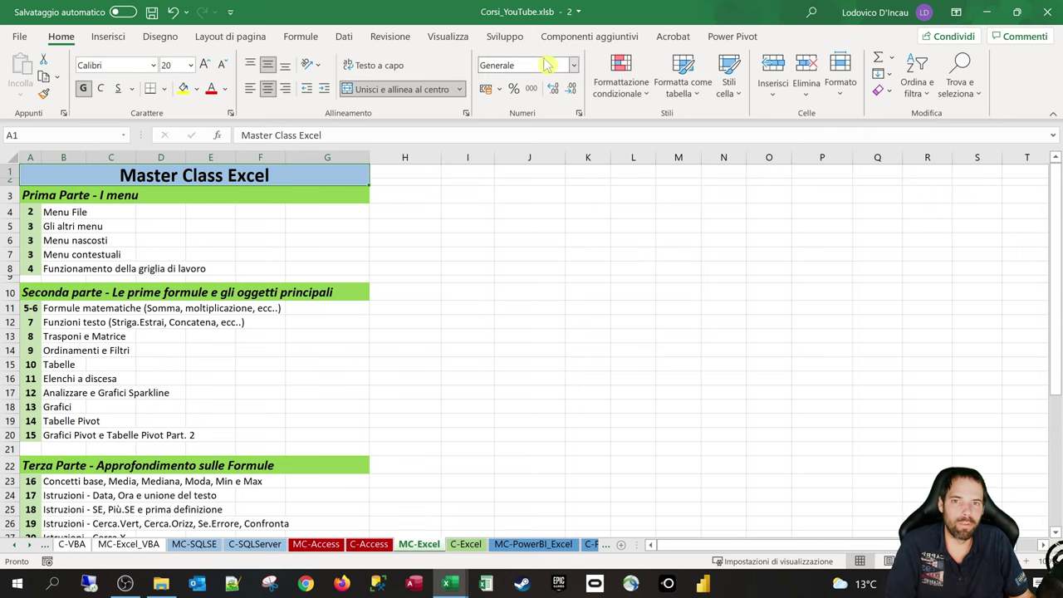
Hide the gridlines in the second window by unticking Griglia.
{"action": "left_click", "coordinate": [498, 36]}
{"action": "left_click", "coordinate": [447, 37]}
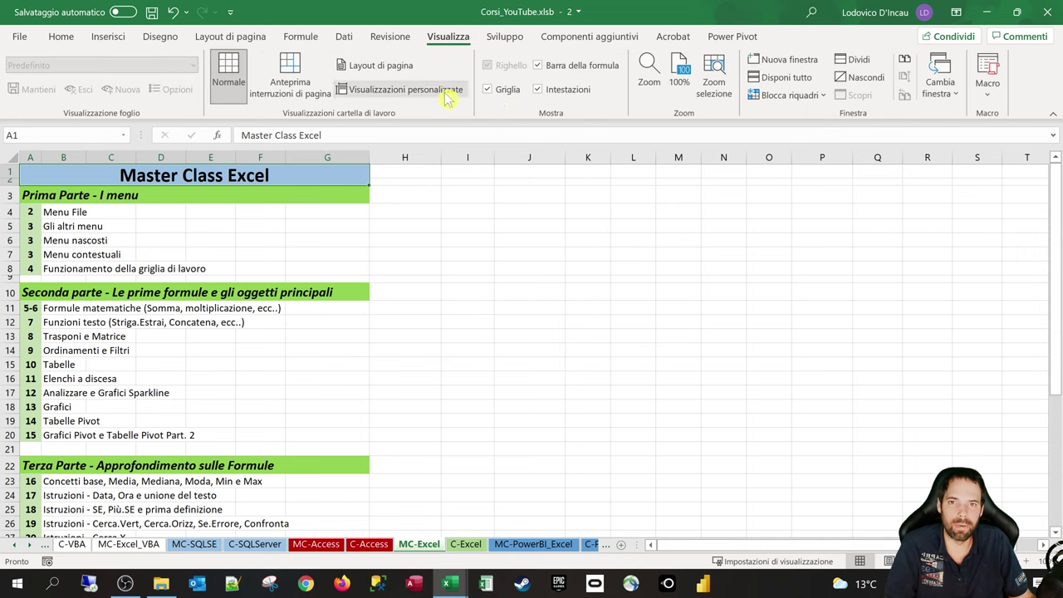
{"action": "left_click", "coordinate": [503, 92]}
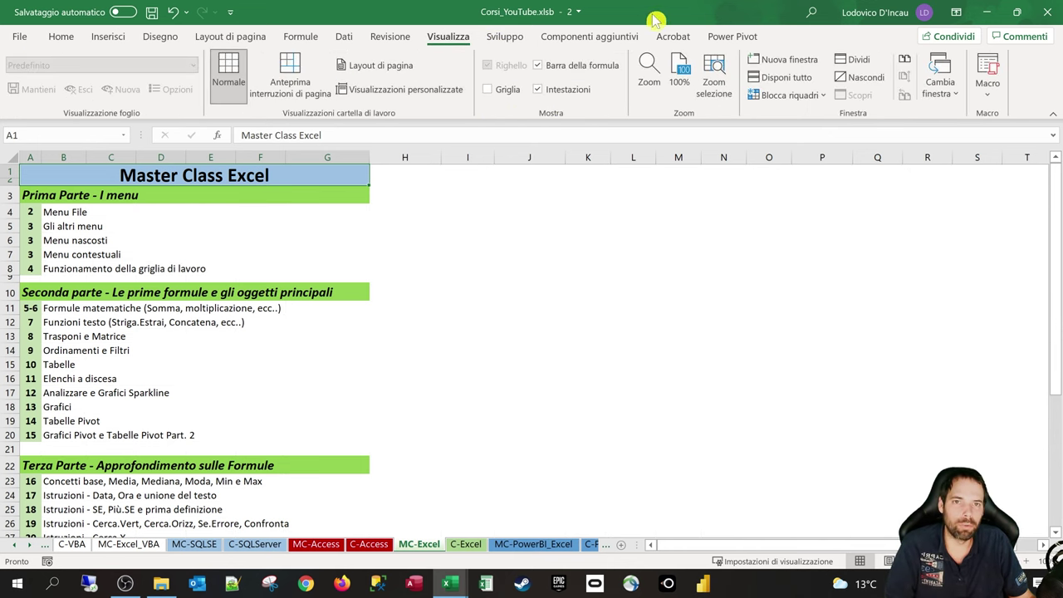
Snap the two workbook windows side by side, window 2 on the right.
{"action": "left_click", "coordinate": [1016, 11]}
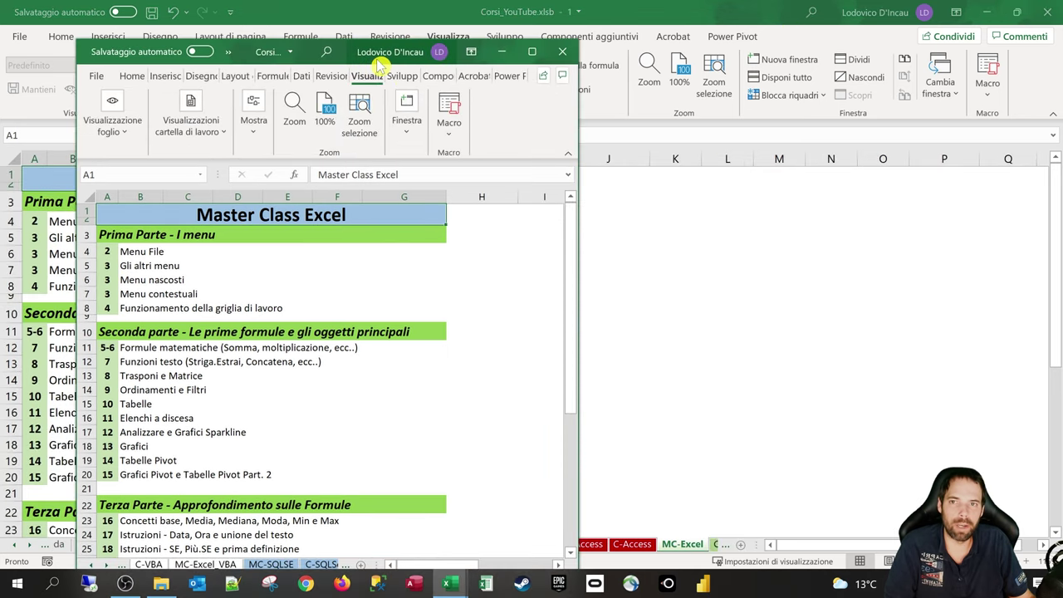
{"action": "left_click_drag", "start_coordinate": [368, 64], "coordinate": [772, 71]}
{"action": "key", "text": "super+Right"}
{"action": "key", "text": "Return"}
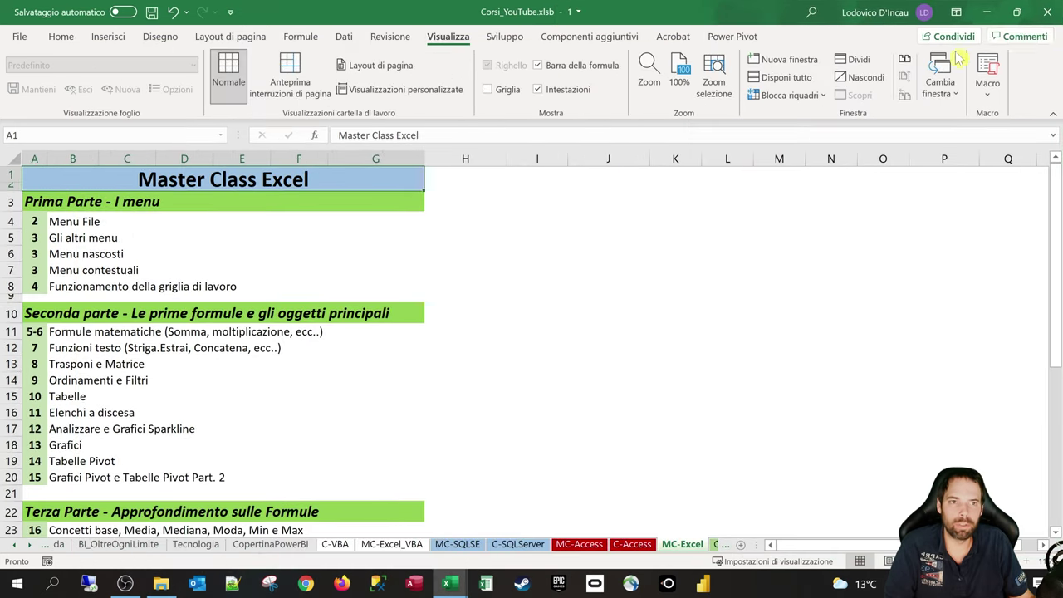
{"action": "left_click_drag", "start_coordinate": [349, 36], "coordinate": [307, 25]}
{"action": "left_click_drag", "start_coordinate": [849, 24], "coordinate": [847, 24]}
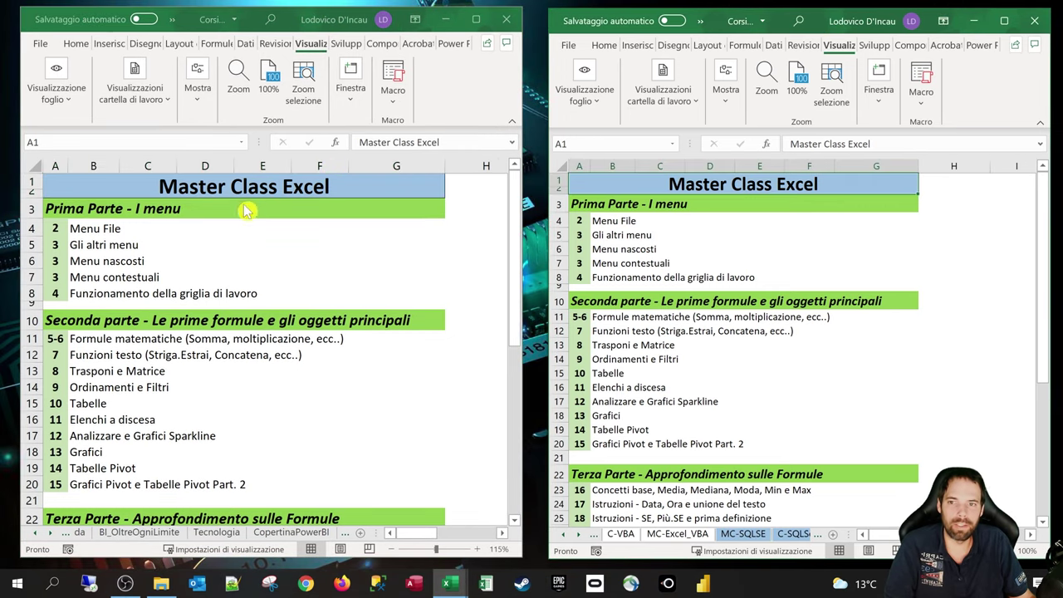
Fill cell A1 with yellow Colore riempimento, then maximize the left window.
{"action": "left_click", "coordinate": [75, 44]}
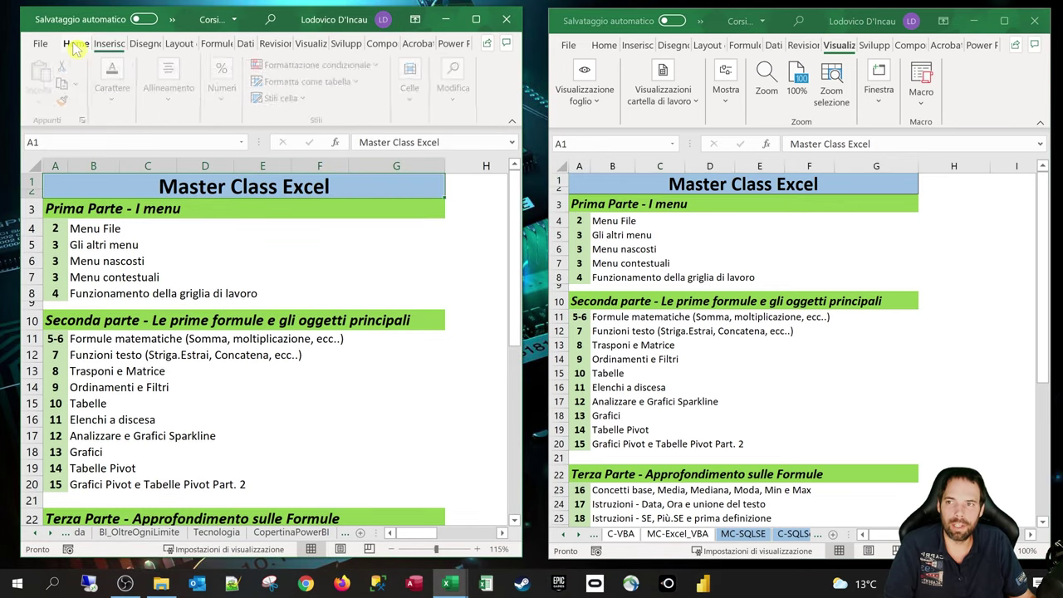
{"action": "left_click", "coordinate": [119, 105]}
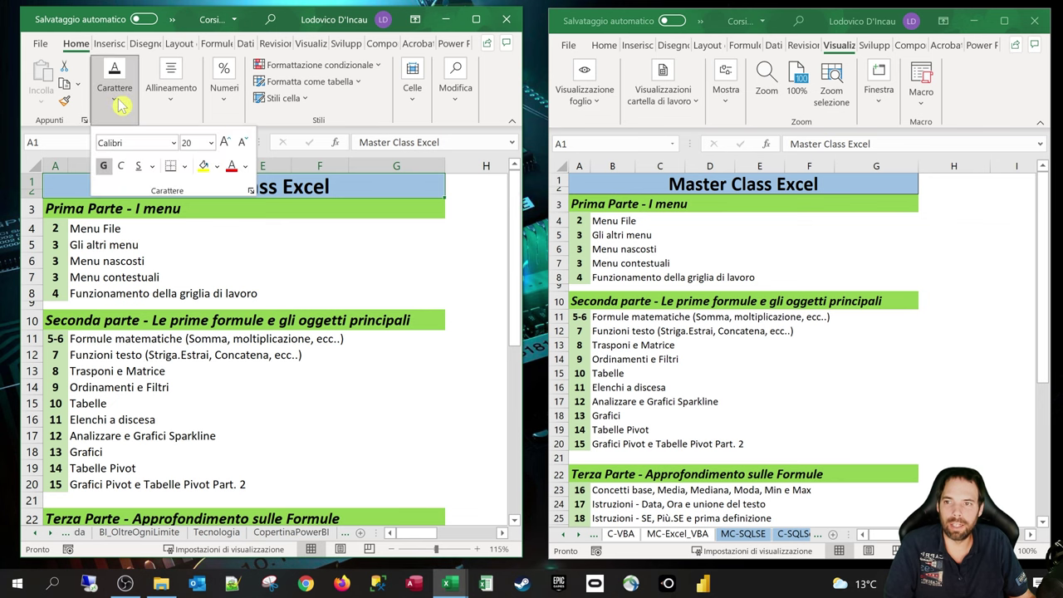
{"action": "left_click", "coordinate": [204, 168]}
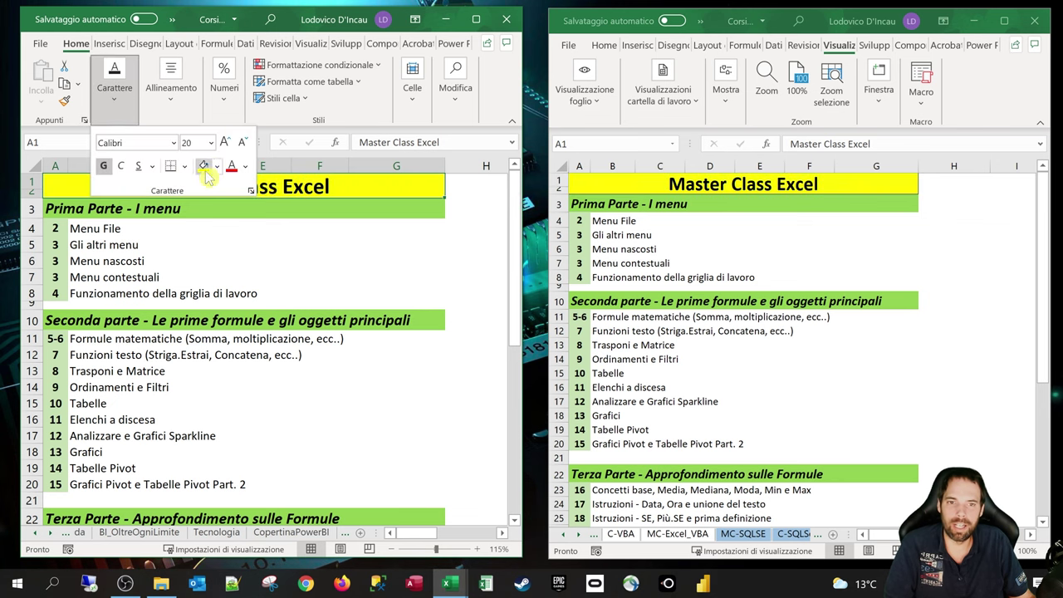
{"action": "left_click", "coordinate": [738, 184]}
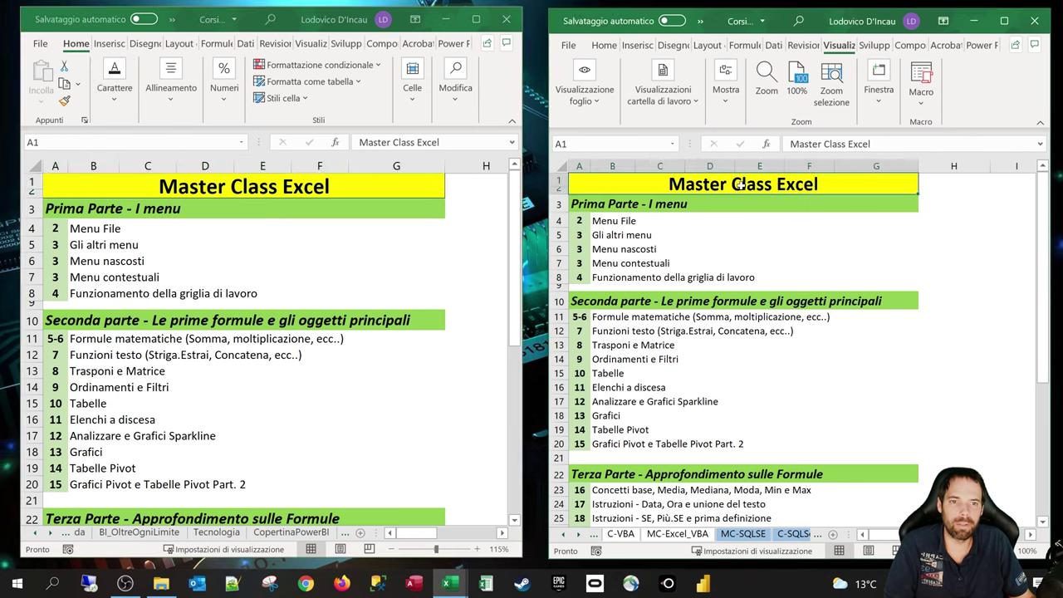
{"action": "double_click", "coordinate": [306, 23]}
Open a third window with Nuova finestra and rearrange the restored windows on screen.
{"action": "left_click", "coordinate": [448, 36]}
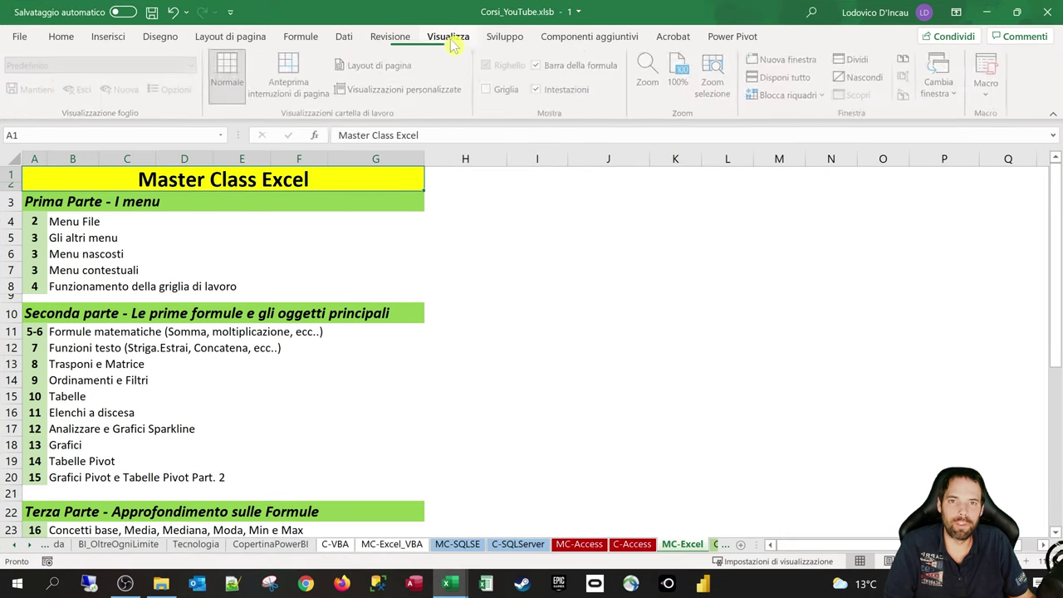
{"action": "left_click", "coordinate": [784, 60]}
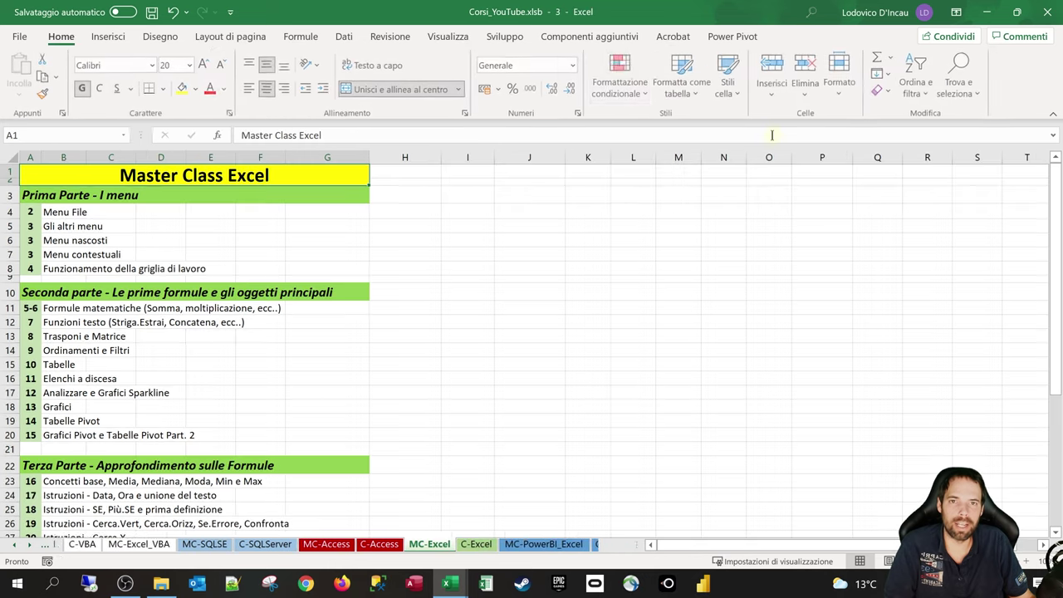
{"action": "left_click_drag", "start_coordinate": [548, 22], "coordinate": [298, 37]}
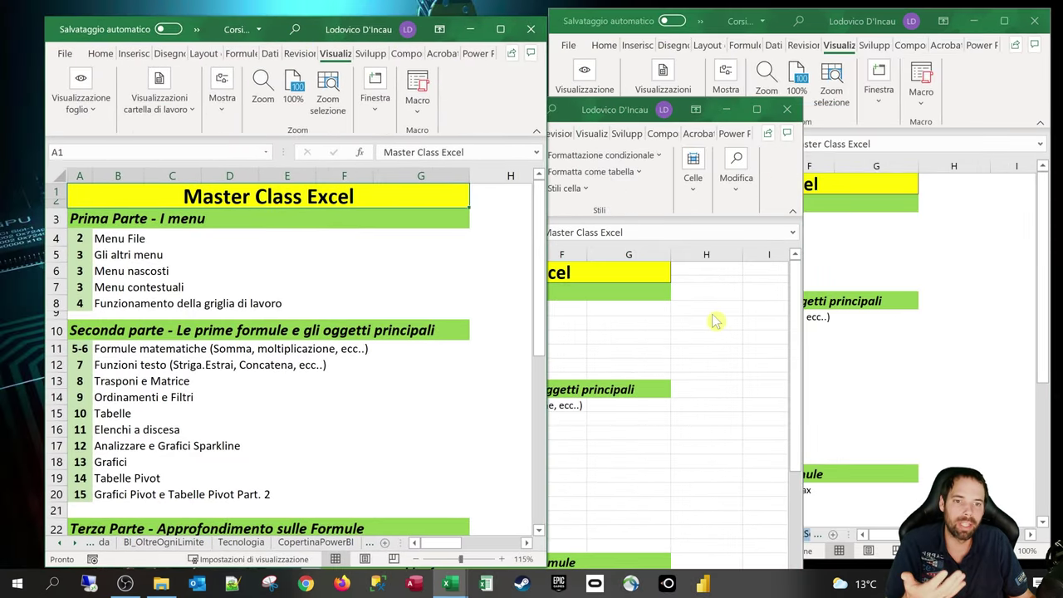
{"action": "left_click", "coordinate": [565, 181]}
{"action": "left_click_drag", "start_coordinate": [581, 112], "coordinate": [603, 66]}
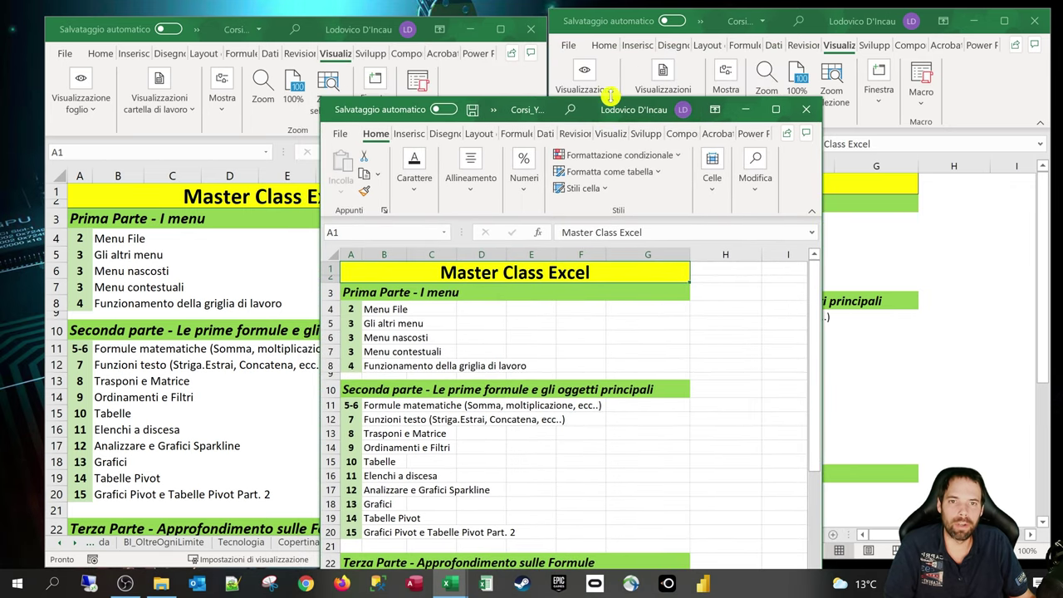
{"action": "left_click_drag", "start_coordinate": [617, 113], "coordinate": [605, 268]}
Switch the third window to the MC-SQLSE sheet and maximize it.
{"action": "left_click", "coordinate": [501, 536]}
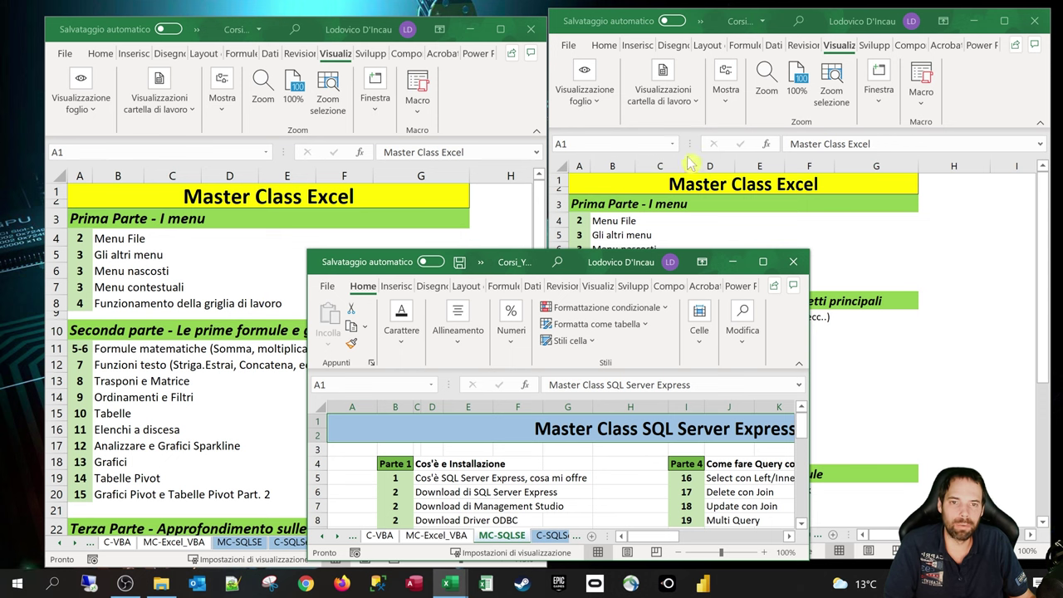
{"action": "left_click", "coordinate": [456, 204]}
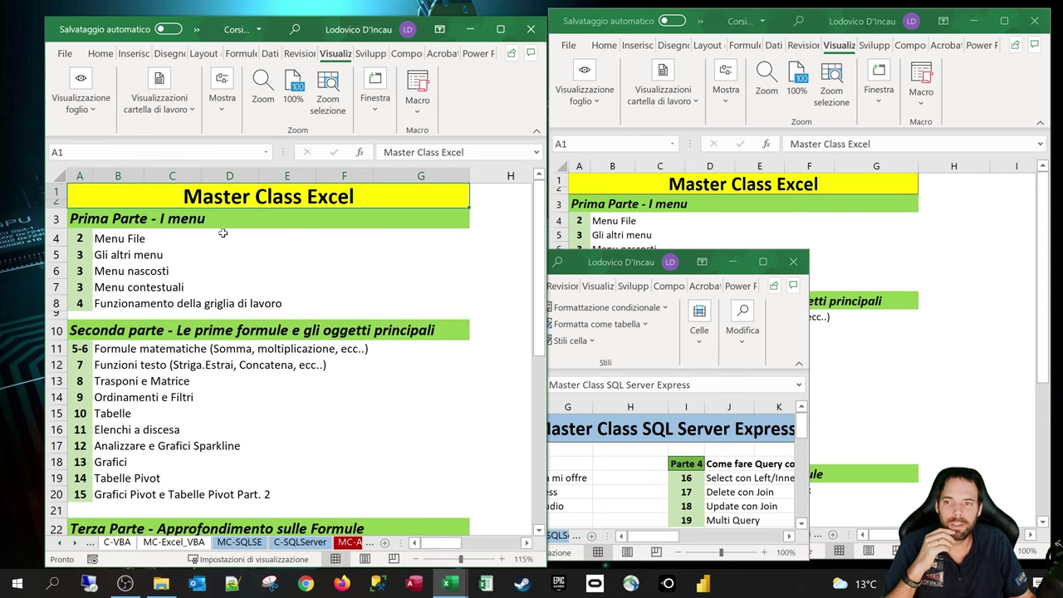
{"action": "left_click", "coordinate": [156, 219]}
{"action": "left_click_drag", "start_coordinate": [629, 266], "coordinate": [861, 170]}
{"action": "left_click", "coordinate": [687, 387]}
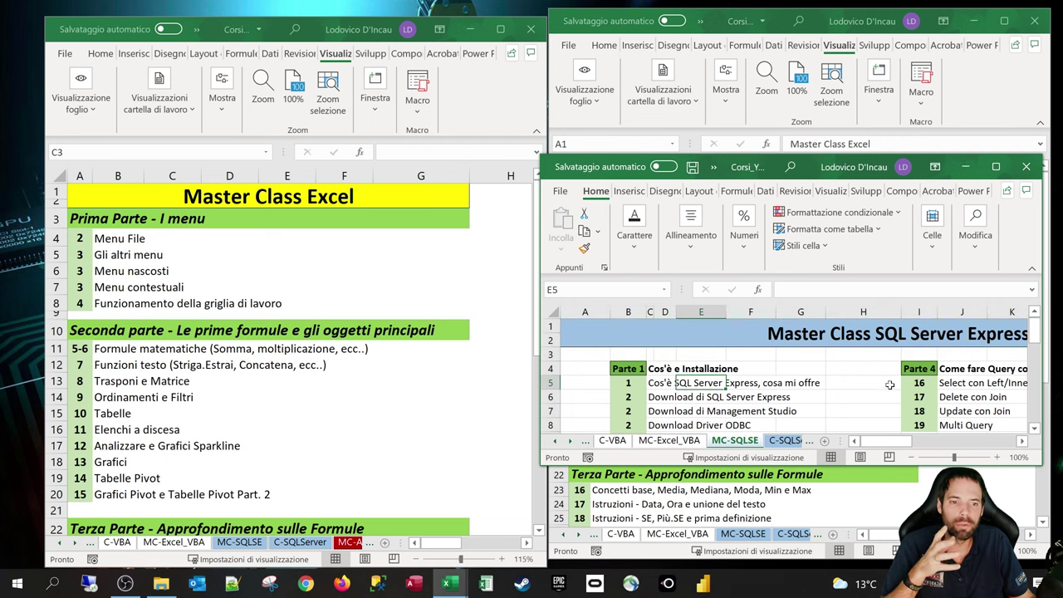
{"action": "double_click", "coordinate": [807, 167]}
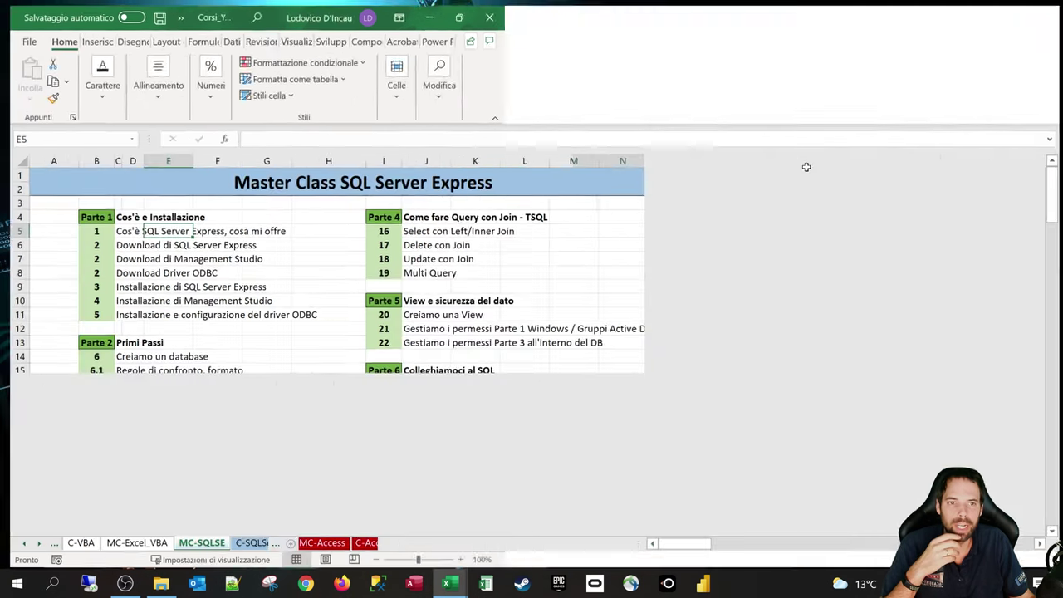
{"action": "left_click", "coordinate": [504, 36]}
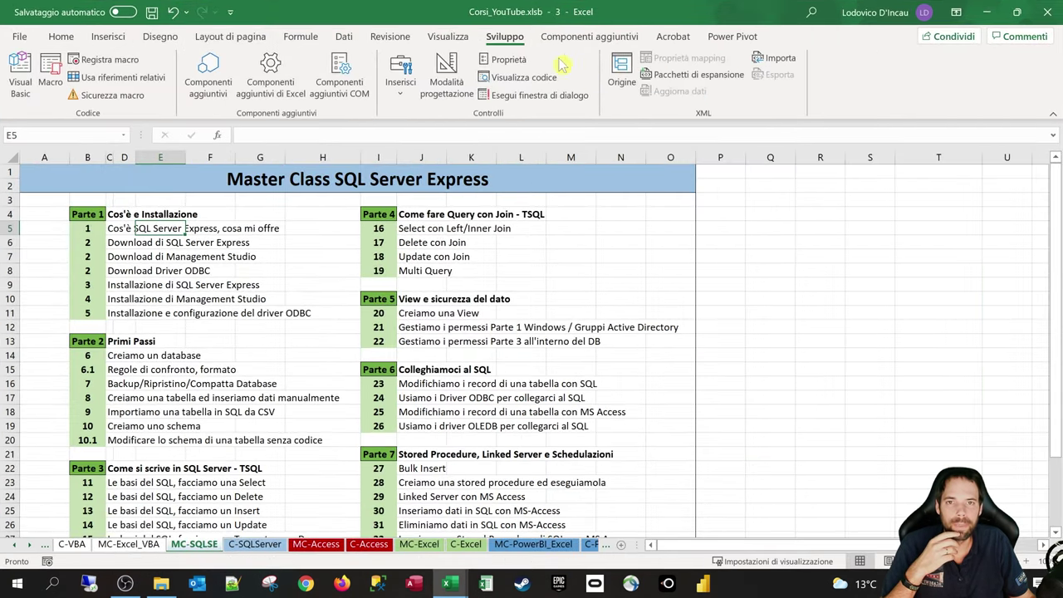
Tile all three workbook windows using Disponi tutto with the Affiancate option.
{"action": "left_click", "coordinate": [447, 37]}
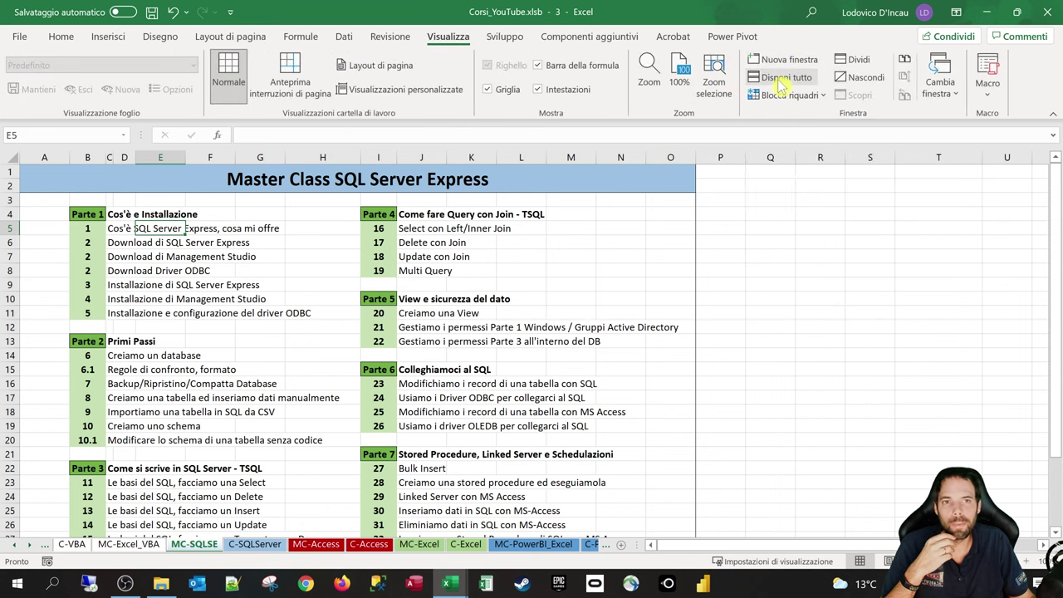
{"action": "left_click_drag", "start_coordinate": [538, 11], "coordinate": [532, 281]}
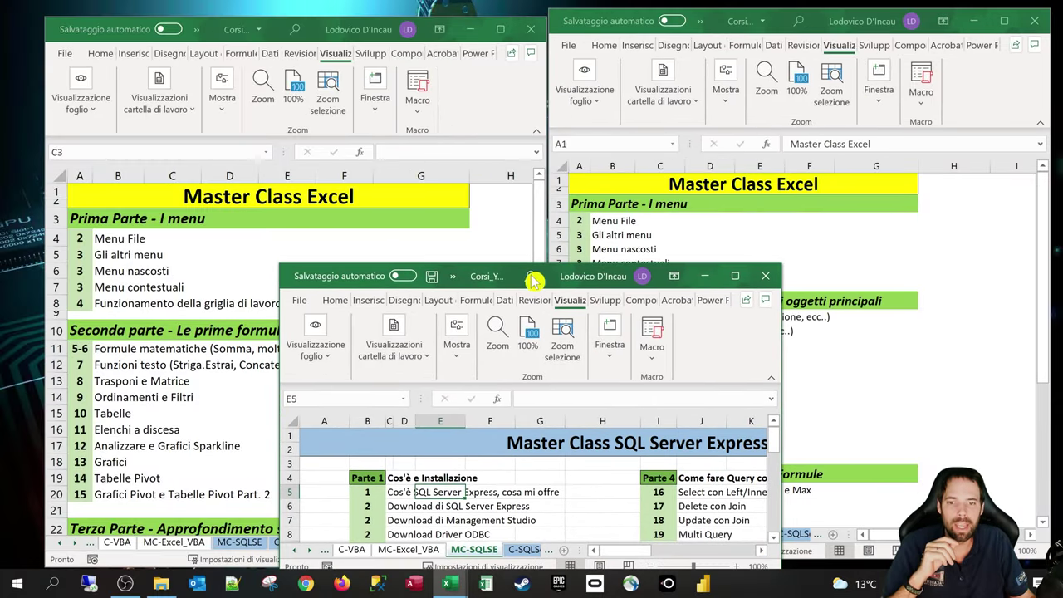
{"action": "double_click", "coordinate": [586, 281]}
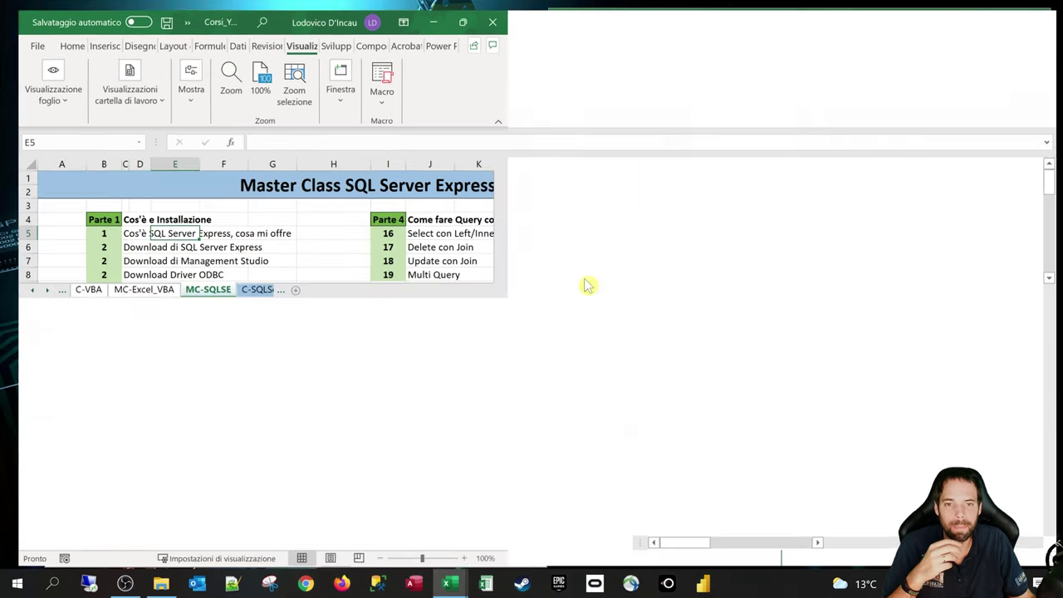
{"action": "left_click", "coordinate": [776, 78]}
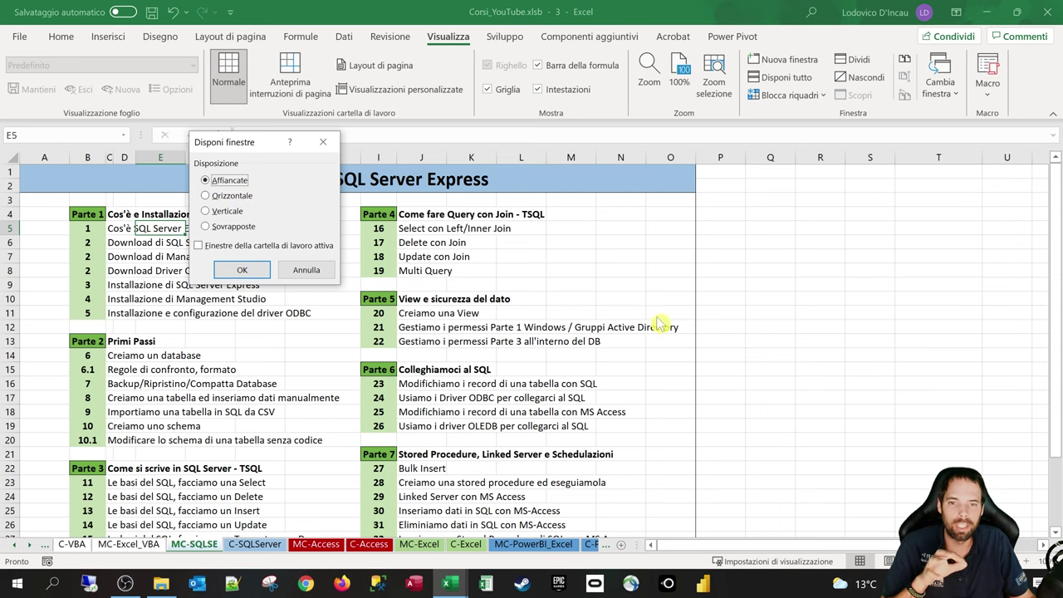
{"action": "left_click", "coordinate": [242, 268]}
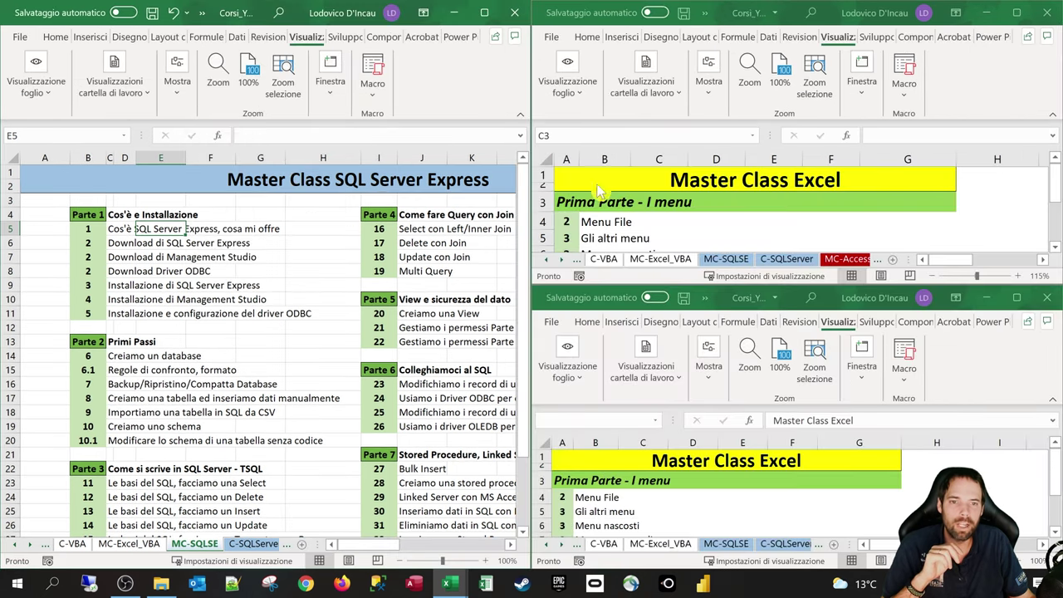
Collapse both windows' ribbons and rearrange all windows with the Vertical option.
{"action": "left_click", "coordinate": [1050, 115]}
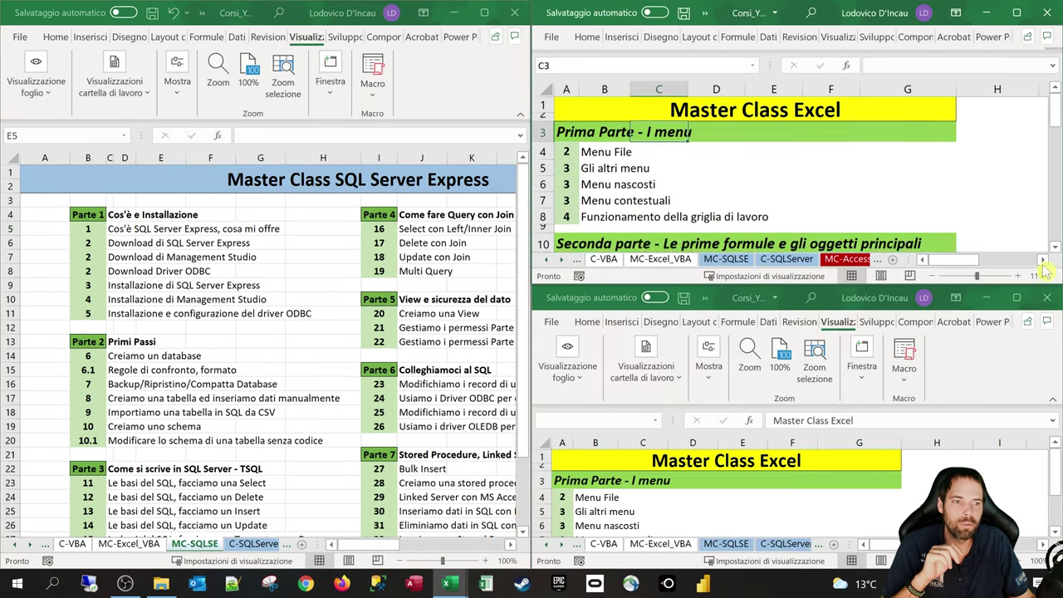
{"action": "left_click", "coordinate": [1052, 400]}
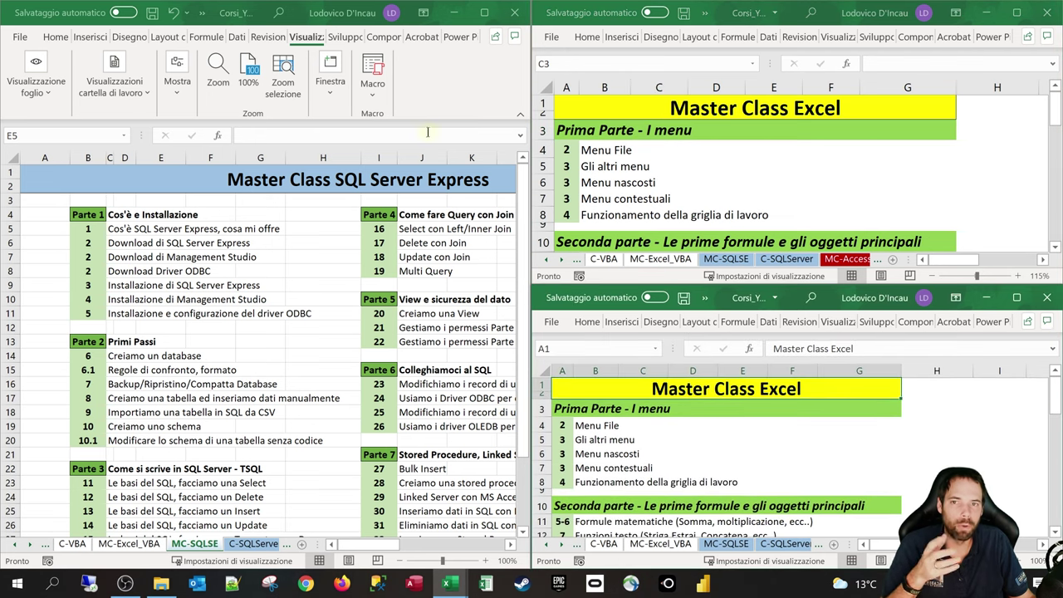
{"action": "left_click", "coordinate": [333, 98]}
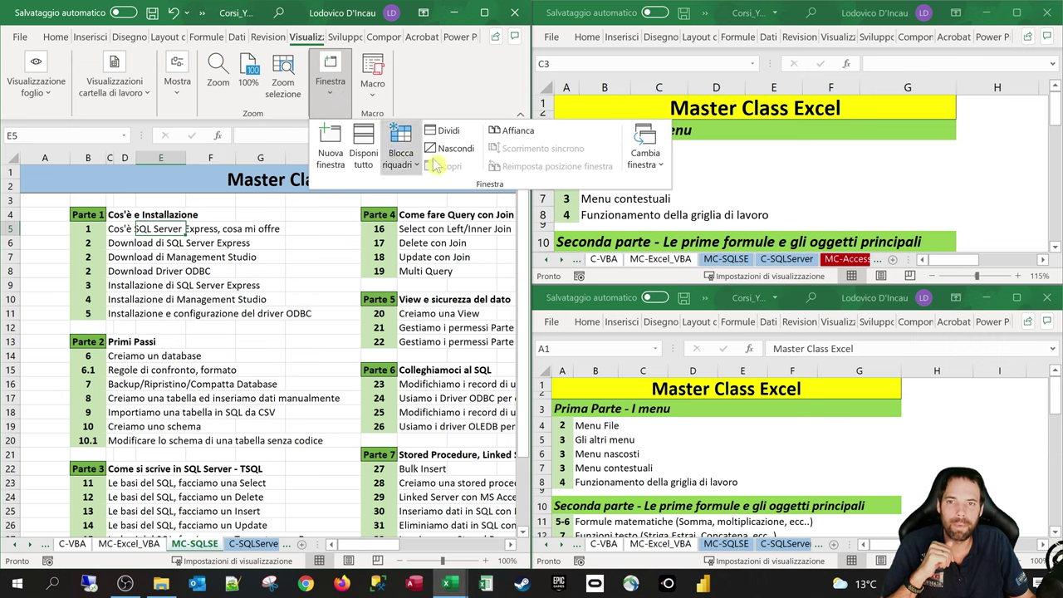
{"action": "left_click", "coordinate": [361, 153]}
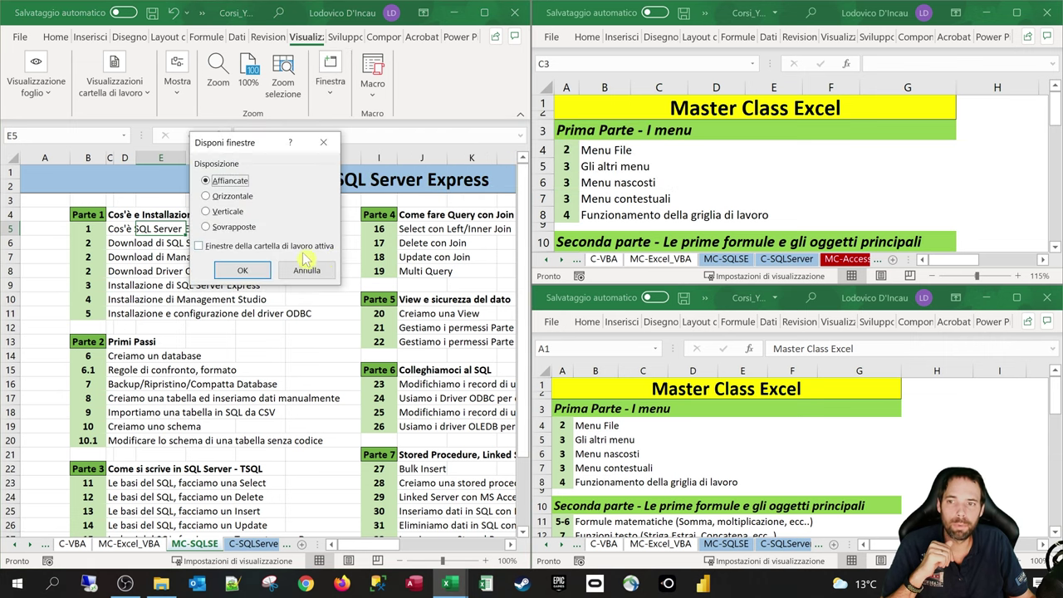
{"action": "left_click", "coordinate": [229, 211]}
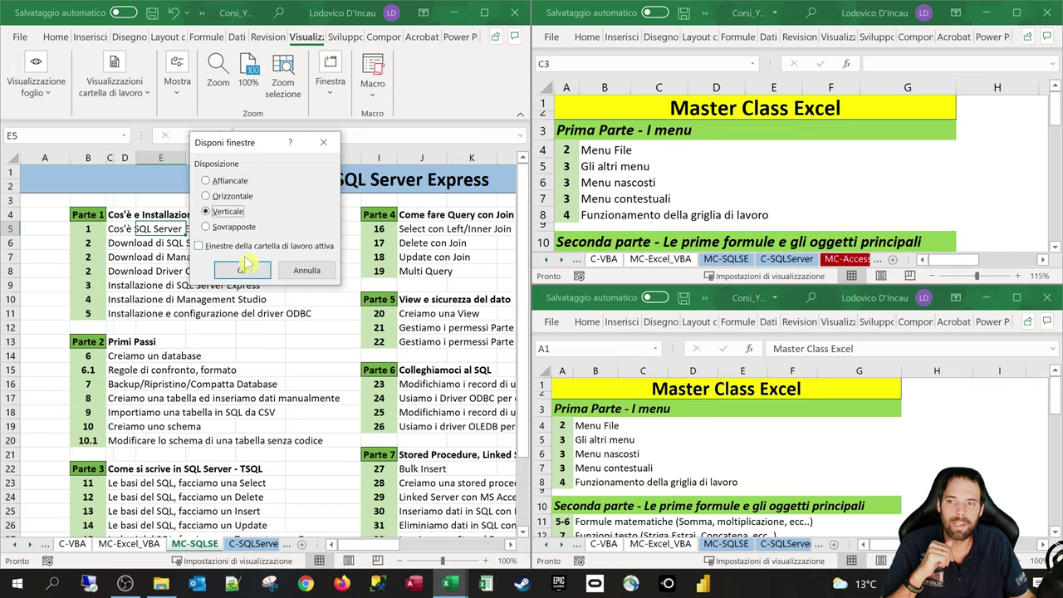
{"action": "left_click", "coordinate": [242, 270]}
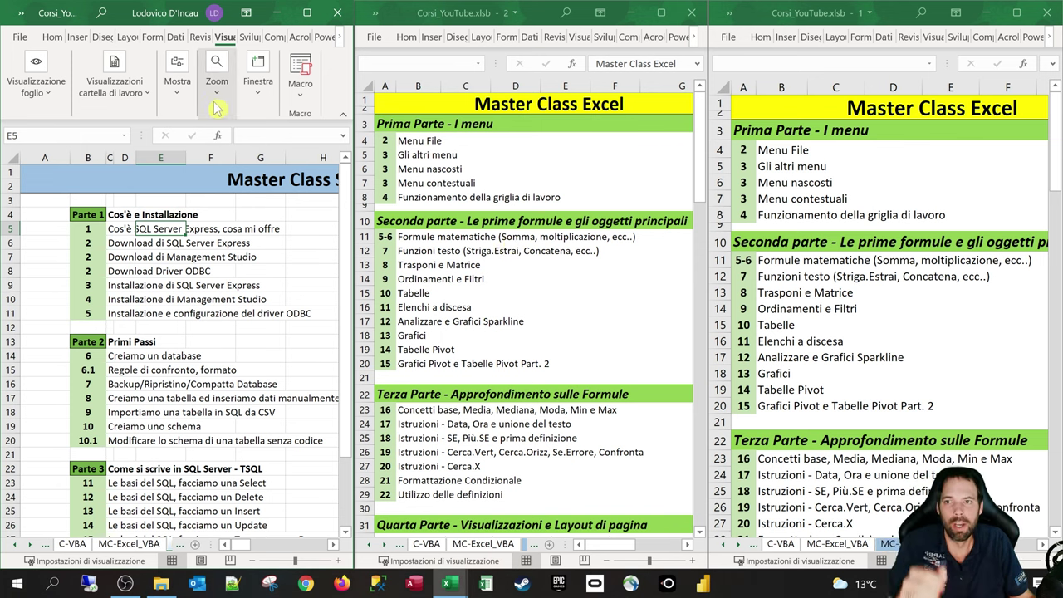
Maximize workbook window 2 from the Switch Windows list.
{"action": "left_click", "coordinate": [258, 79]}
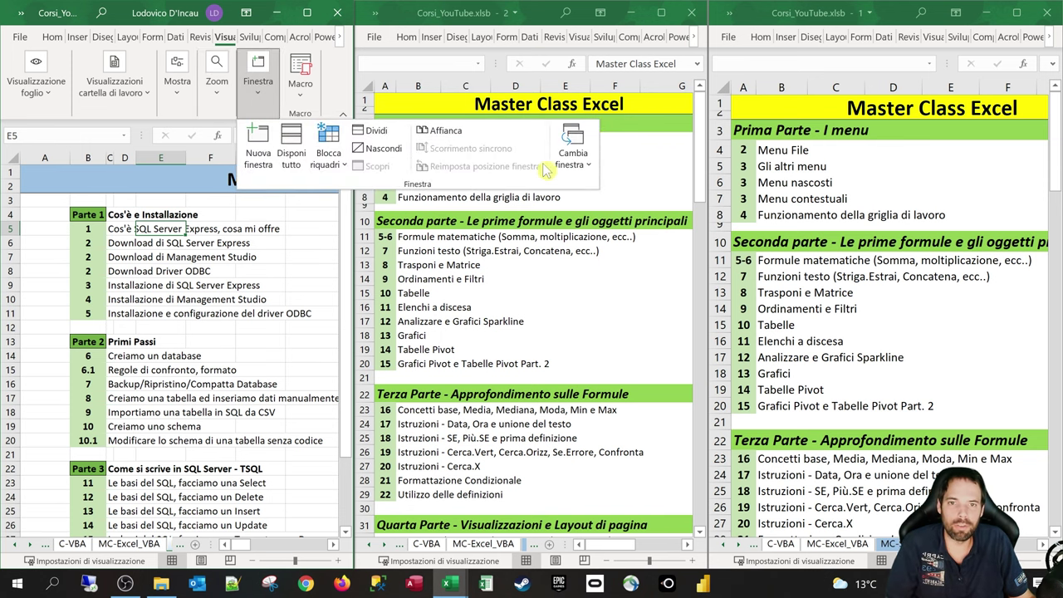
{"action": "left_click", "coordinate": [573, 150]}
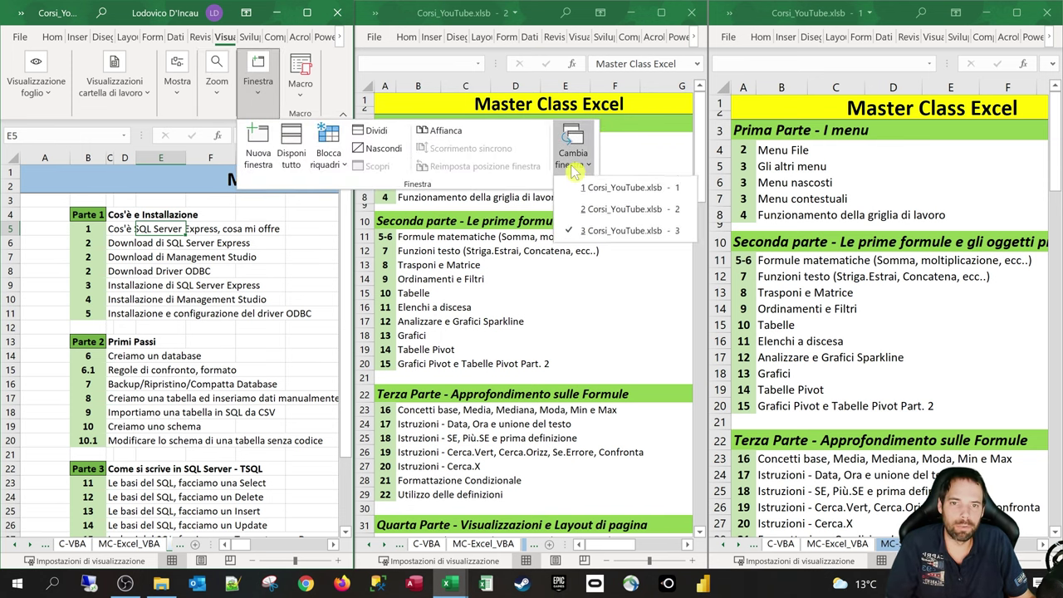
{"action": "double_click", "coordinate": [469, 21]}
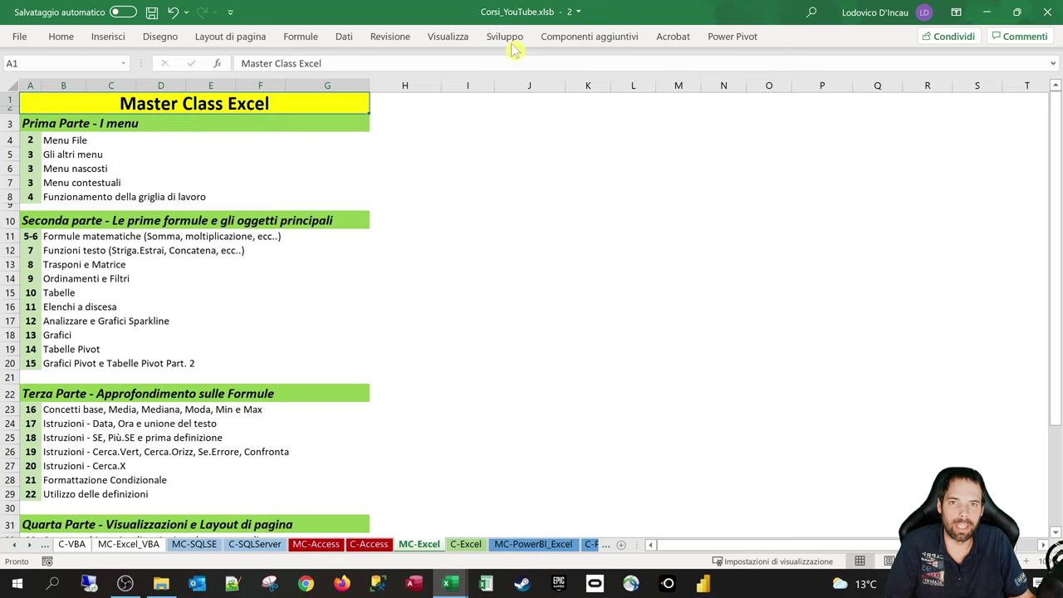
Bring workbook window 1 to the front via Switch Windows.
{"action": "left_click", "coordinate": [447, 36]}
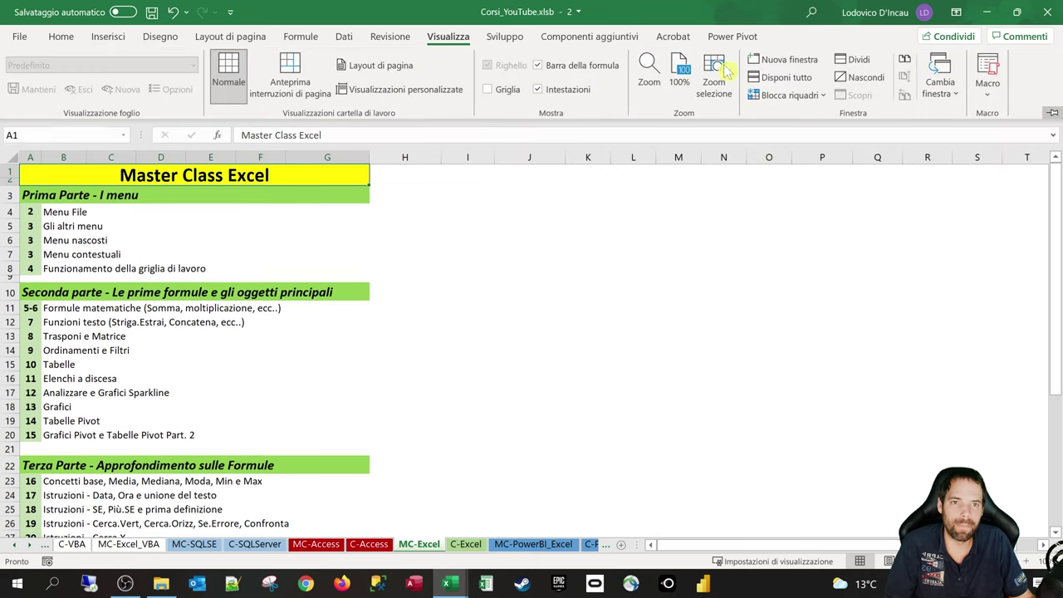
{"action": "left_click", "coordinate": [948, 95]}
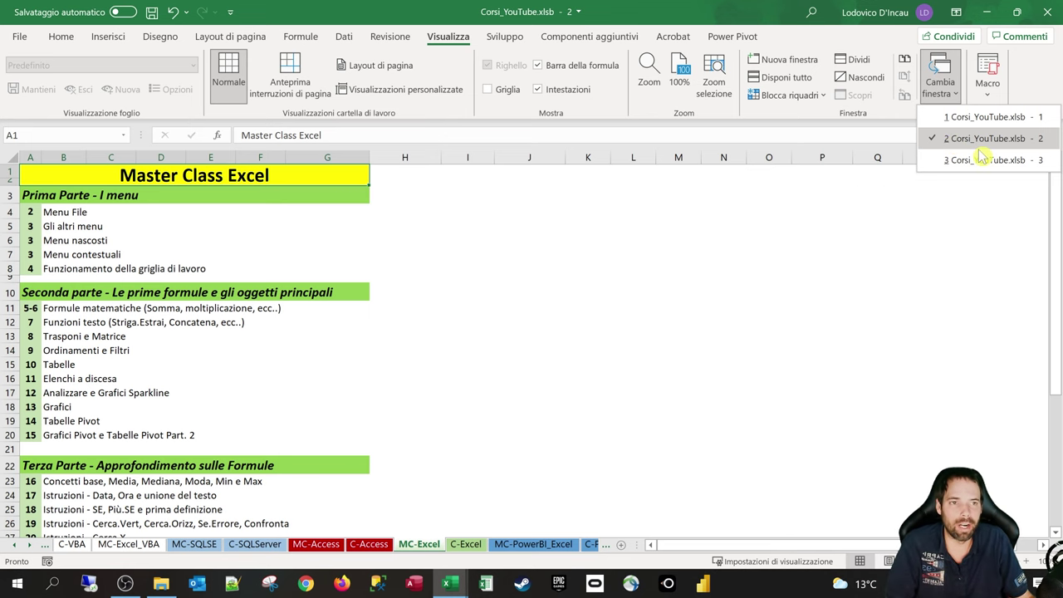
{"action": "left_click", "coordinate": [946, 116]}
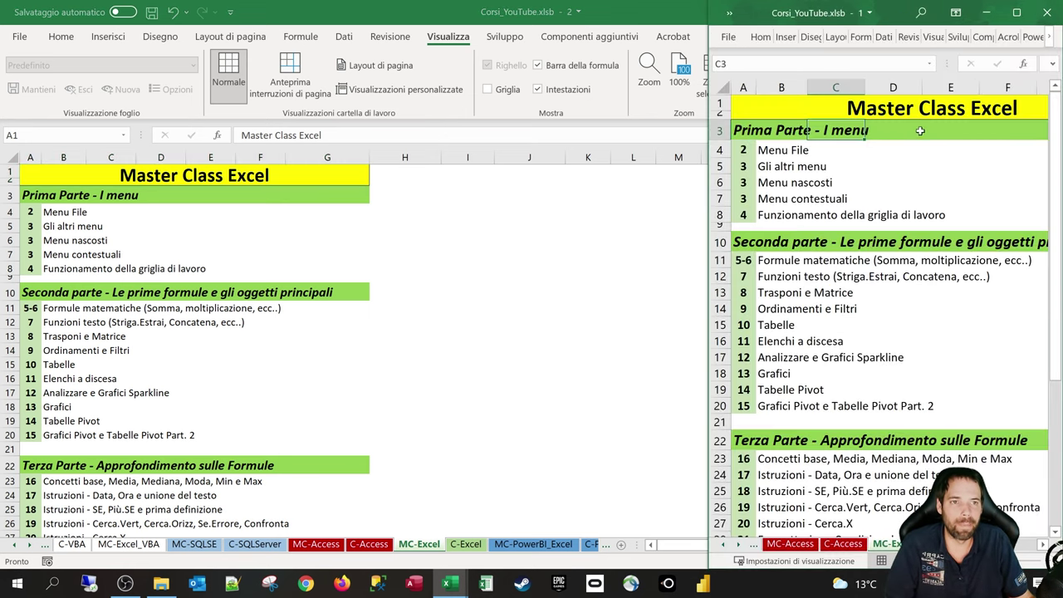
Close workbook windows 2 and 1, then maximize the remaining Corsi_YouTube.xlsb window.
{"action": "left_click", "coordinate": [1047, 12]}
{"action": "left_click_drag", "start_coordinate": [664, 18], "coordinate": [604, 81]}
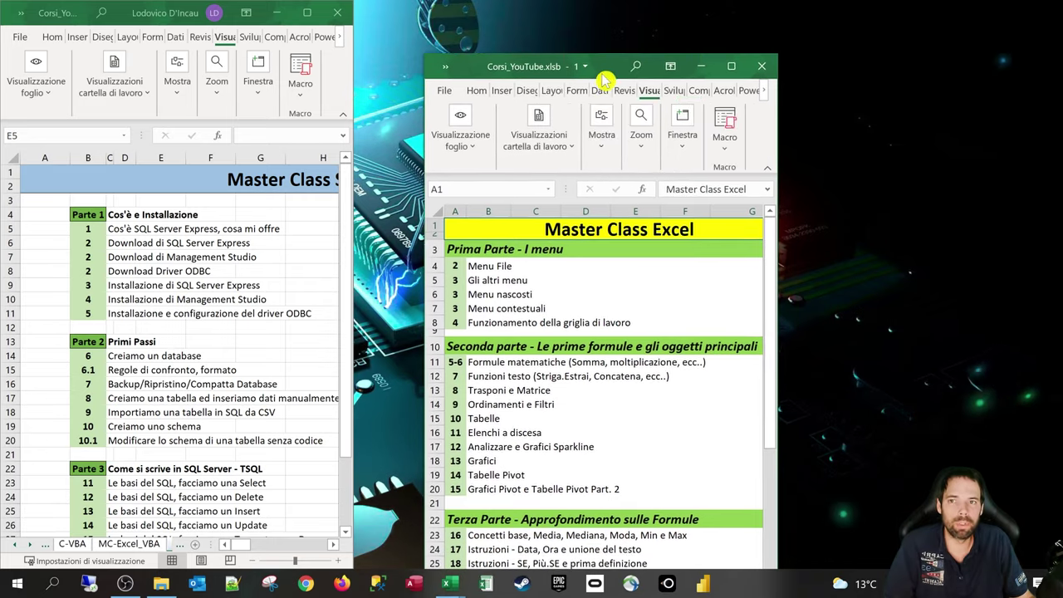
{"action": "left_click", "coordinate": [762, 64]}
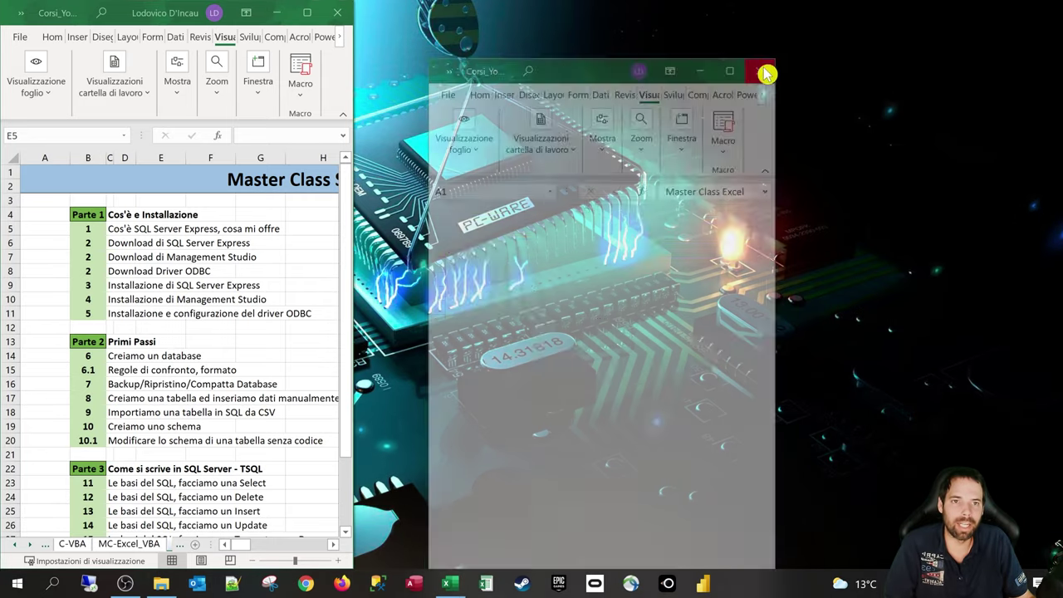
{"action": "left_click", "coordinate": [306, 13]}
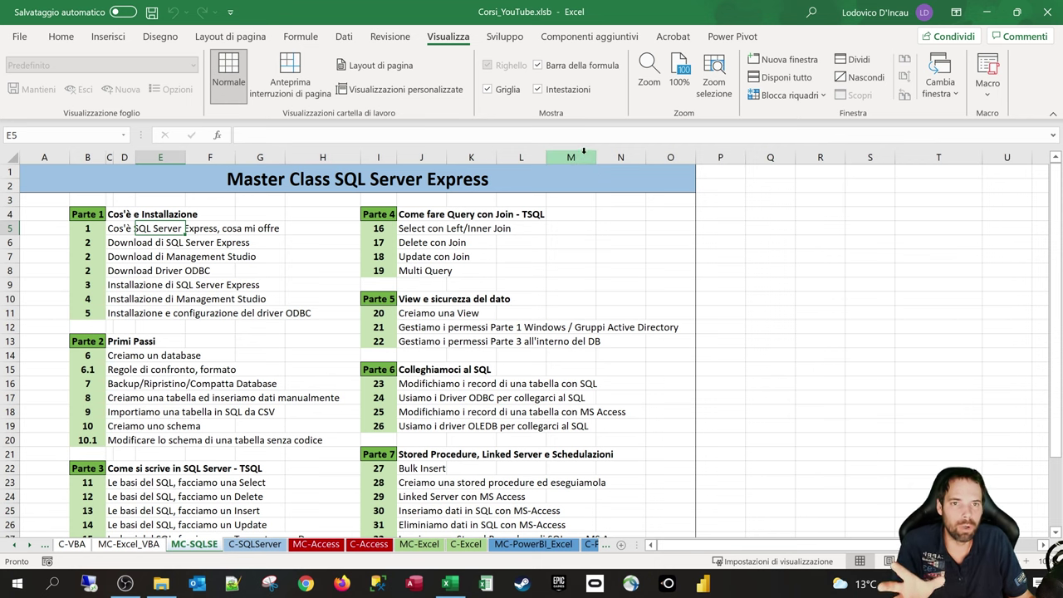
Switch to the MC-Excel sheet, resize and maximize the window, and turn off gridlines.
{"action": "left_click", "coordinate": [420, 544]}
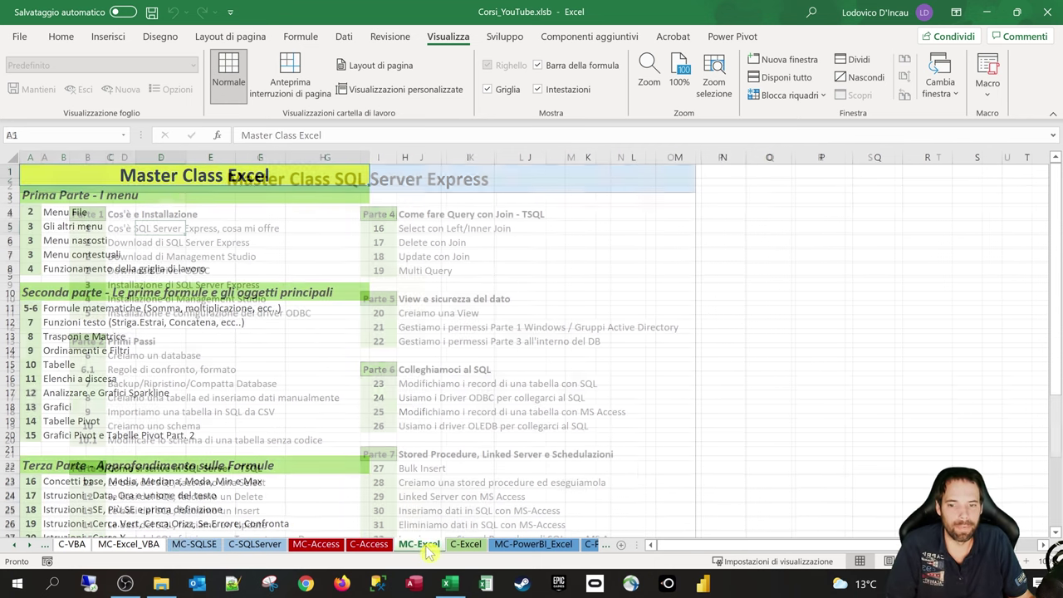
{"action": "left_click_drag", "start_coordinate": [722, 12], "coordinate": [550, 69]}
{"action": "left_click_drag", "start_coordinate": [739, 181], "coordinate": [958, 190]}
{"action": "double_click", "coordinate": [662, 69]}
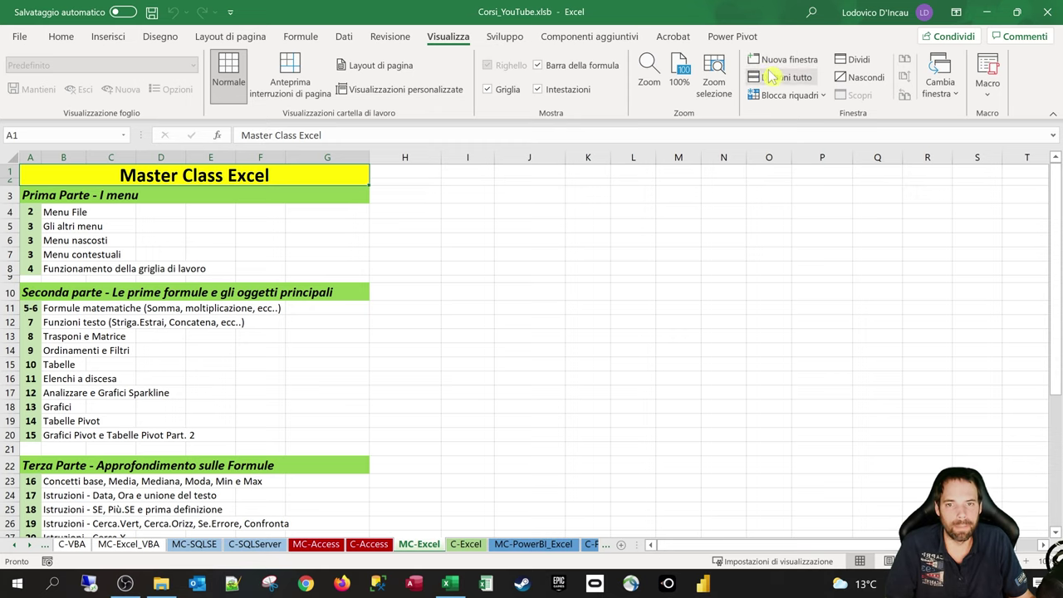
{"action": "left_click", "coordinate": [487, 89]}
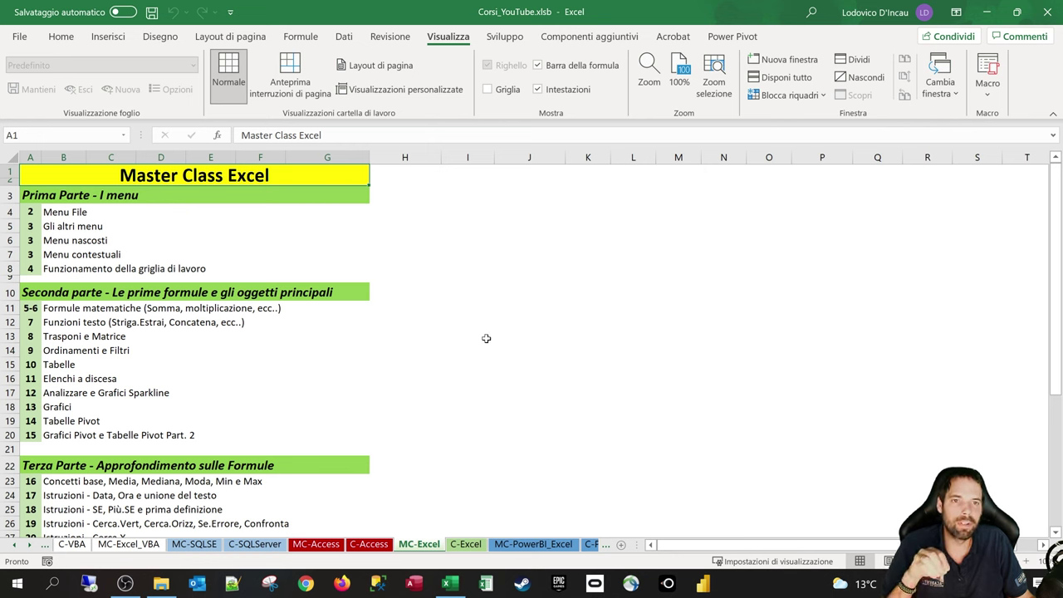
Open a second window of the workbook and turn off its gridlines.
{"action": "left_click", "coordinate": [789, 61]}
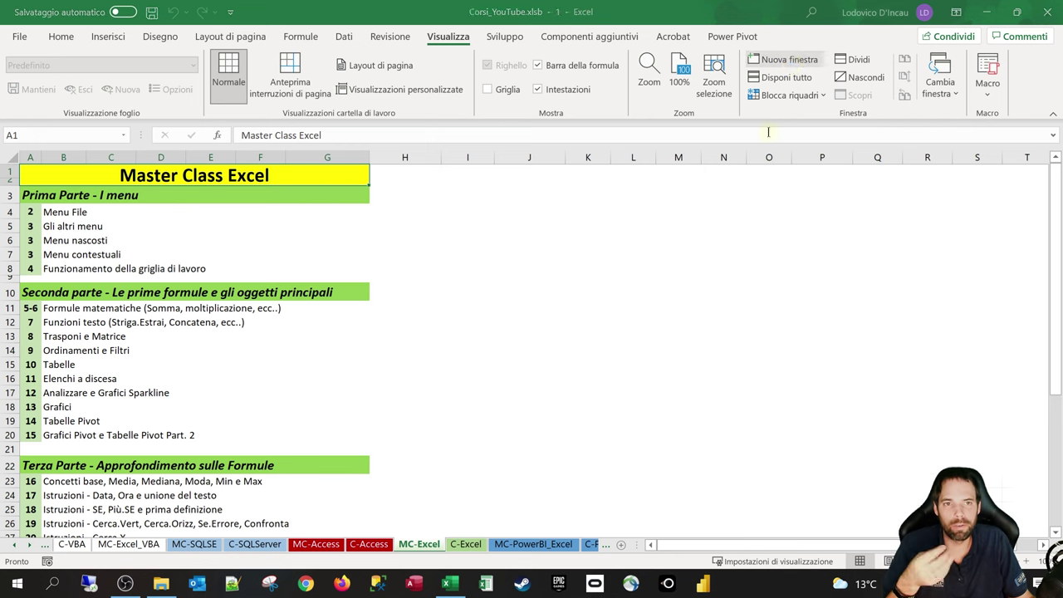
{"action": "left_click", "coordinate": [504, 36]}
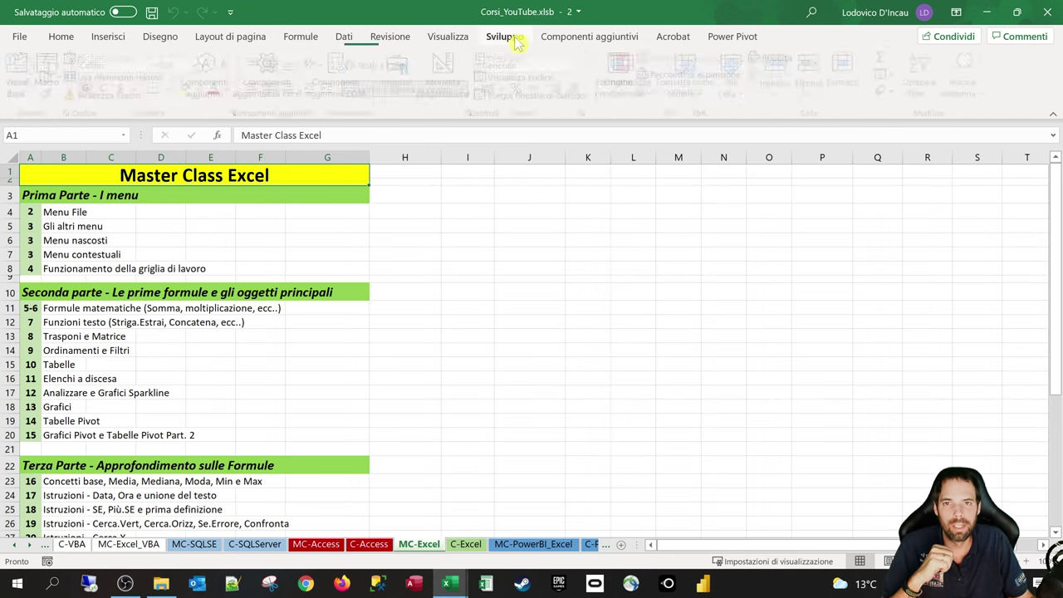
{"action": "left_click", "coordinate": [448, 37]}
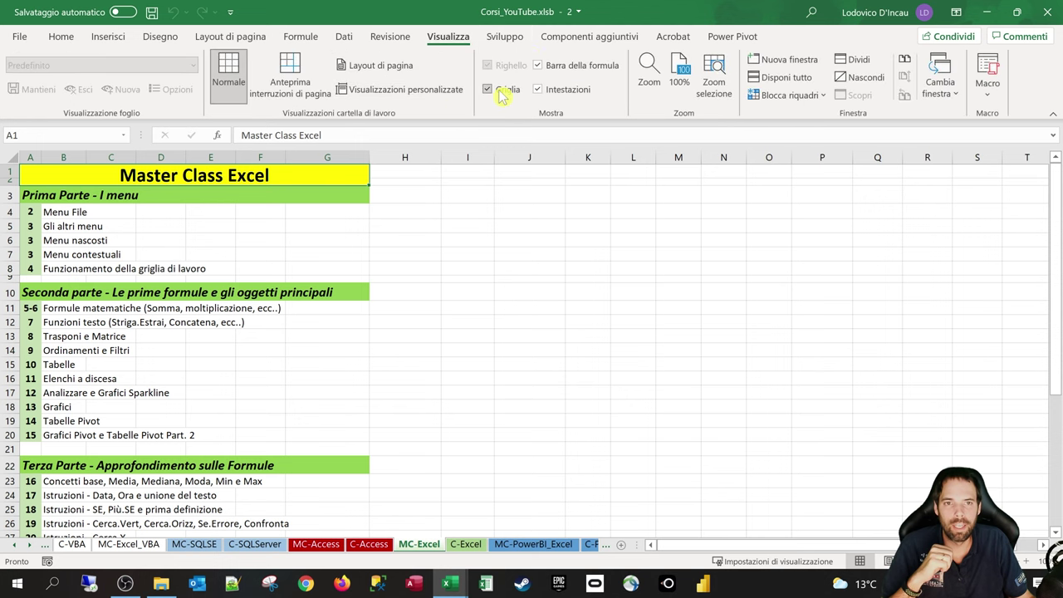
{"action": "left_click", "coordinate": [488, 89]}
Tile the two workbook windows vertically side by side.
{"action": "left_click", "coordinate": [781, 77]}
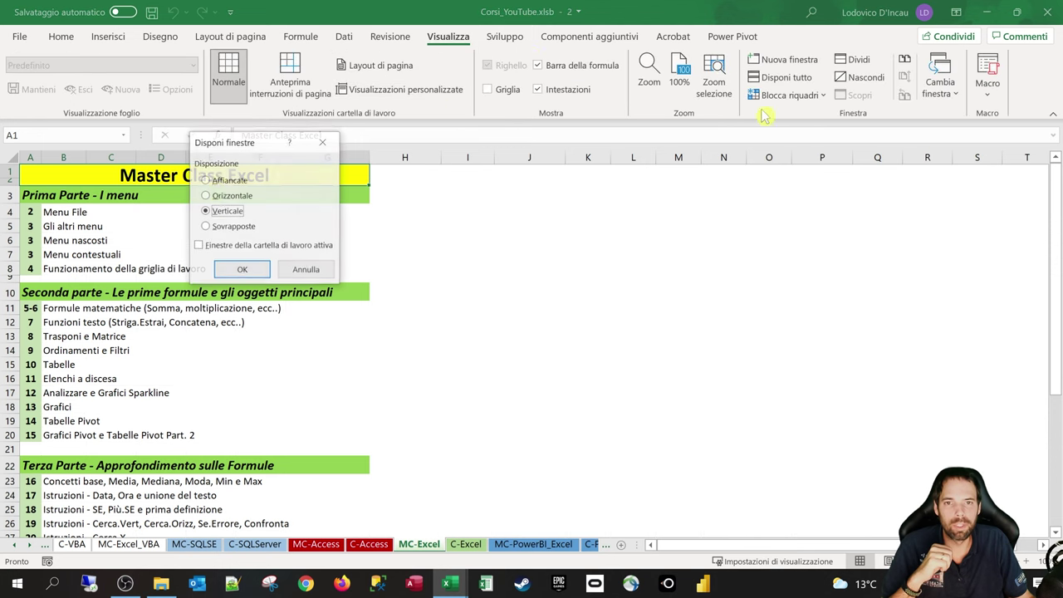
{"action": "left_click", "coordinate": [227, 211]}
{"action": "left_click", "coordinate": [242, 269]}
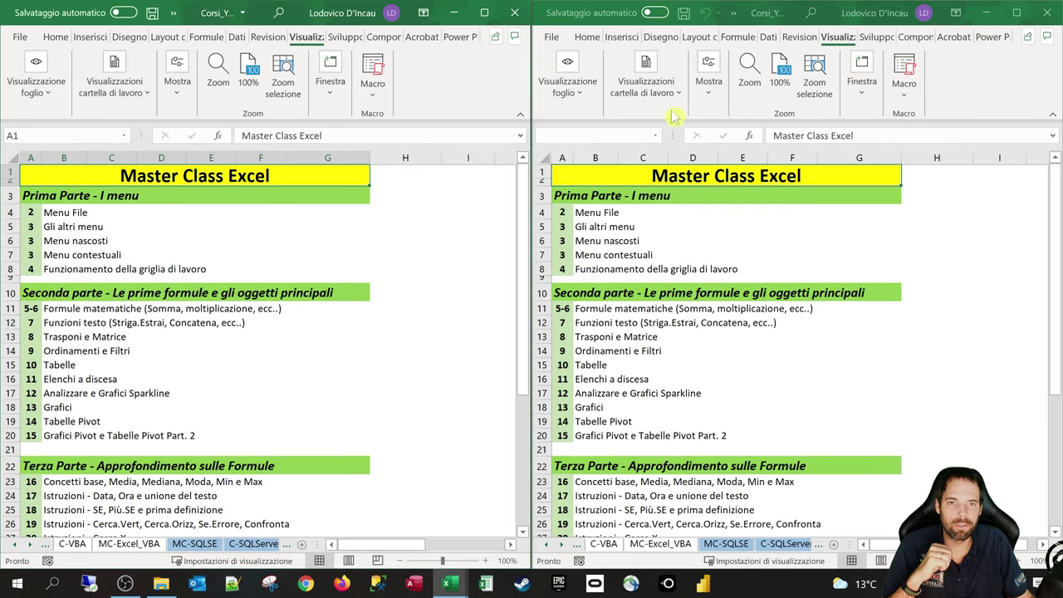
Re-arrange the two windows stacked horizontally.
{"action": "left_click", "coordinate": [330, 81]}
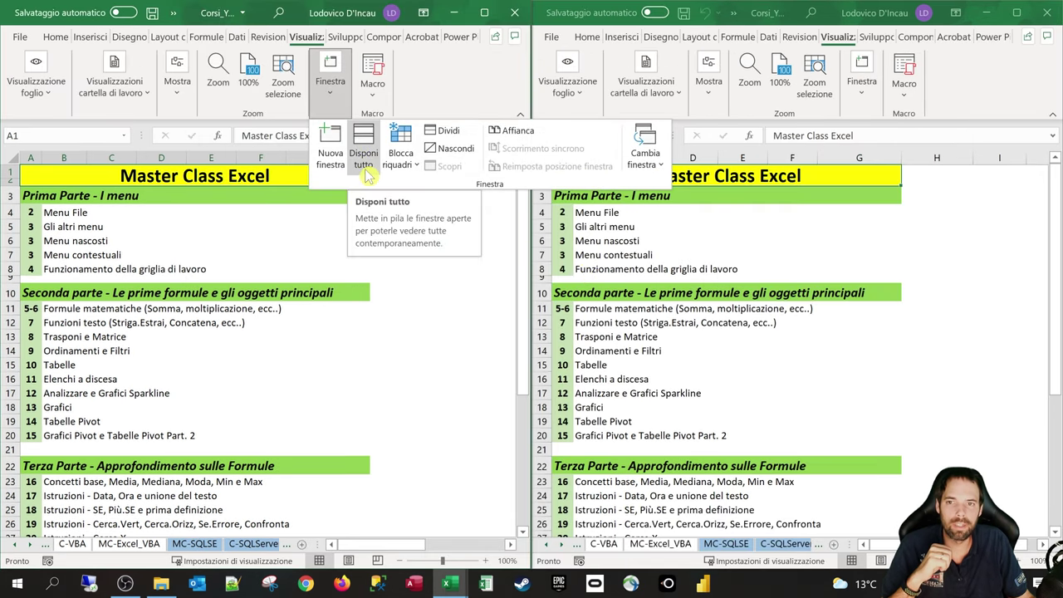
{"action": "left_click", "coordinate": [363, 157]}
{"action": "left_click", "coordinate": [225, 199]}
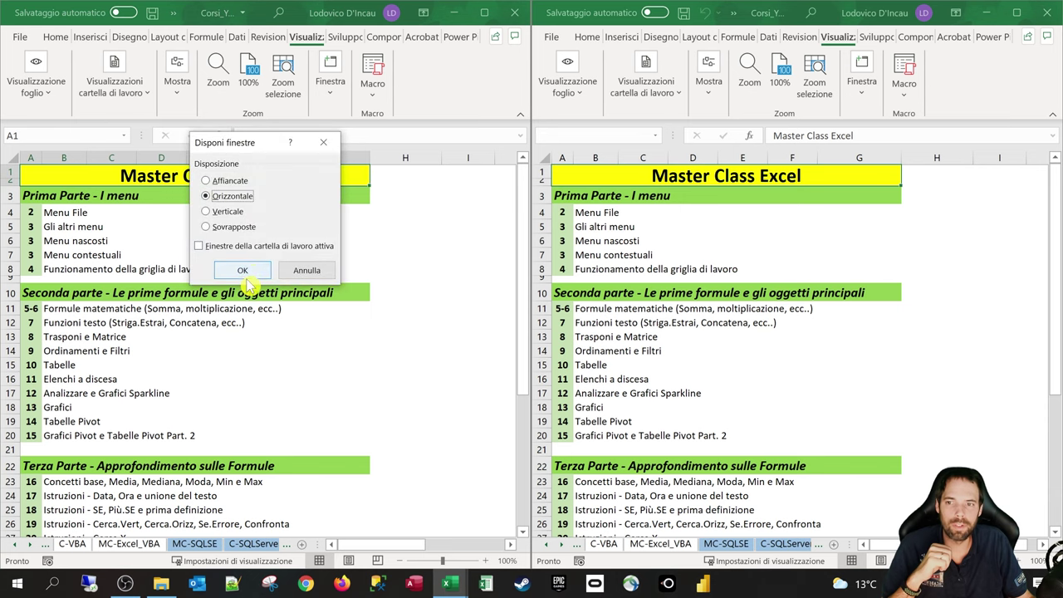
{"action": "left_click", "coordinate": [243, 270]}
Scroll through the course rows in the upper and lower windows.
{"action": "left_click", "coordinate": [1051, 115]}
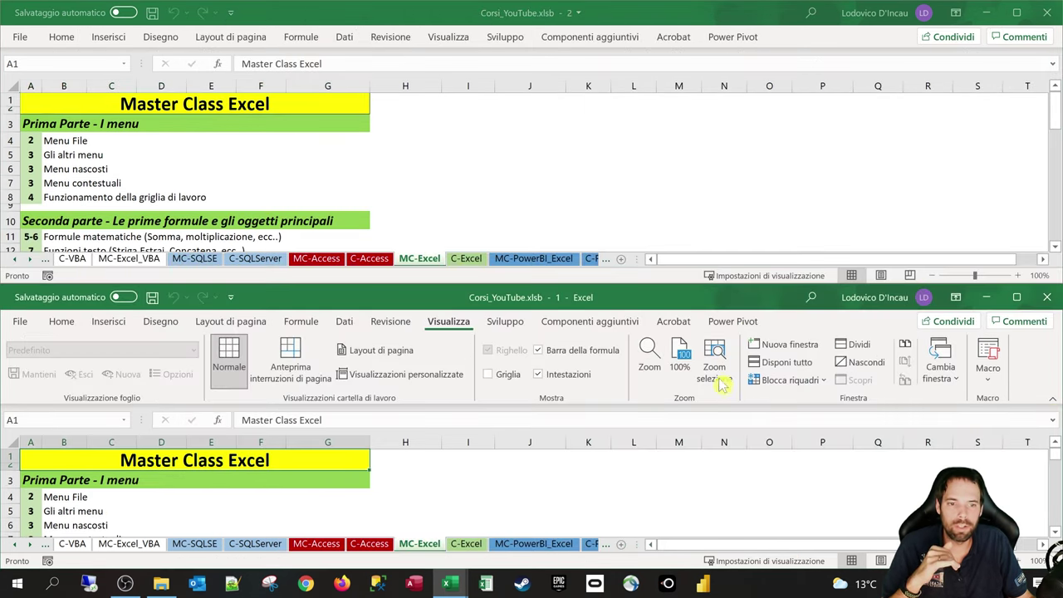
{"action": "left_click", "coordinate": [1050, 398]}
{"action": "left_click", "coordinate": [285, 450]}
{"action": "scroll", "coordinate": [273, 443], "scroll_direction": "down", "scroll_amount": 10}
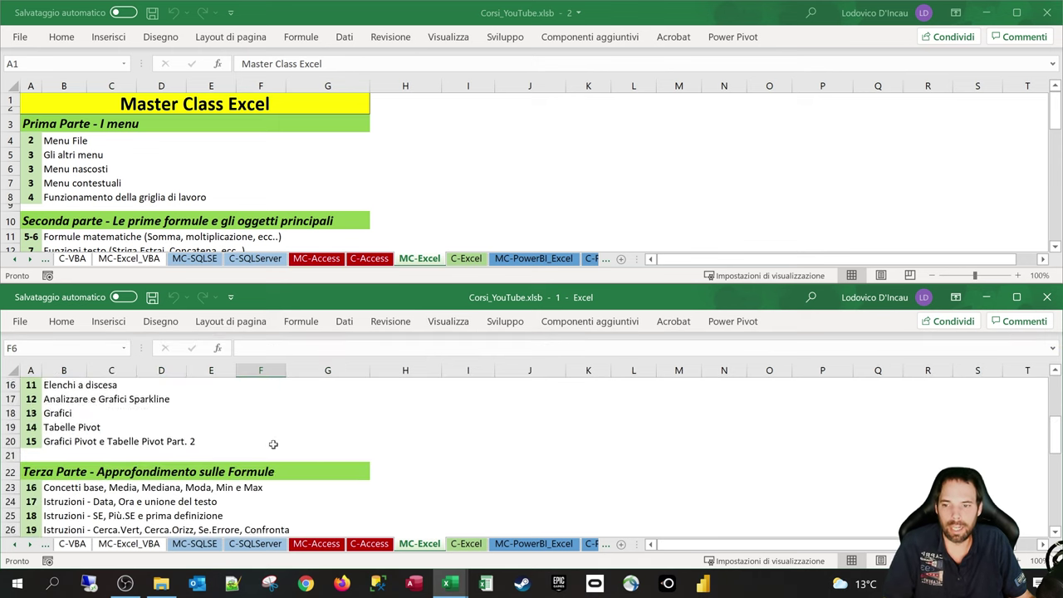
{"action": "scroll", "coordinate": [237, 468], "scroll_direction": "down", "scroll_amount": 8}
{"action": "left_click", "coordinate": [233, 151]}
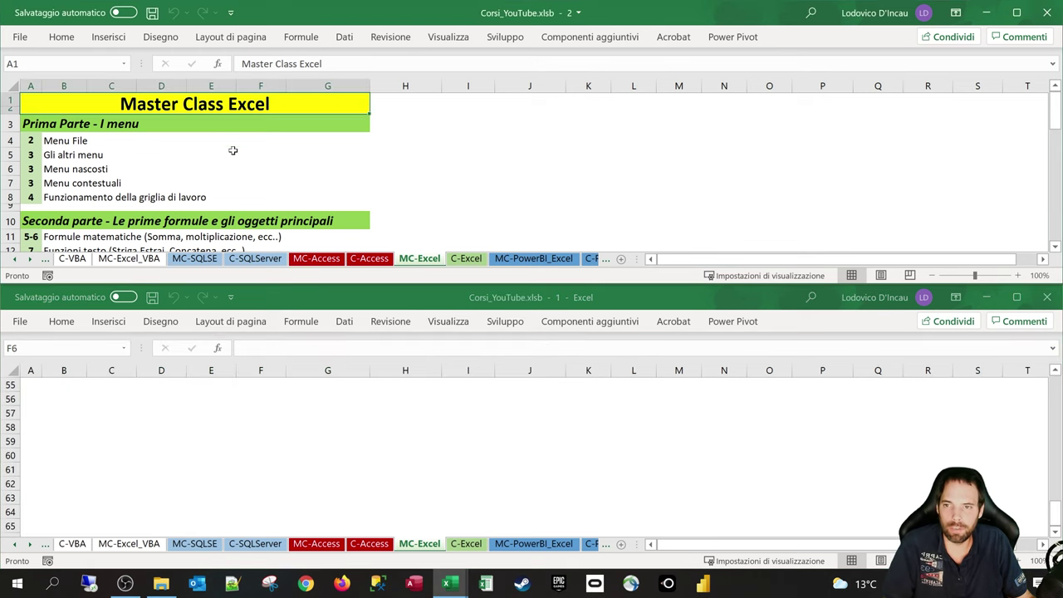
Close the lower window, maximize the remaining one and pin the View ribbon.
{"action": "left_click", "coordinate": [1046, 296]}
{"action": "left_click_drag", "start_coordinate": [663, 17], "coordinate": [659, 24]}
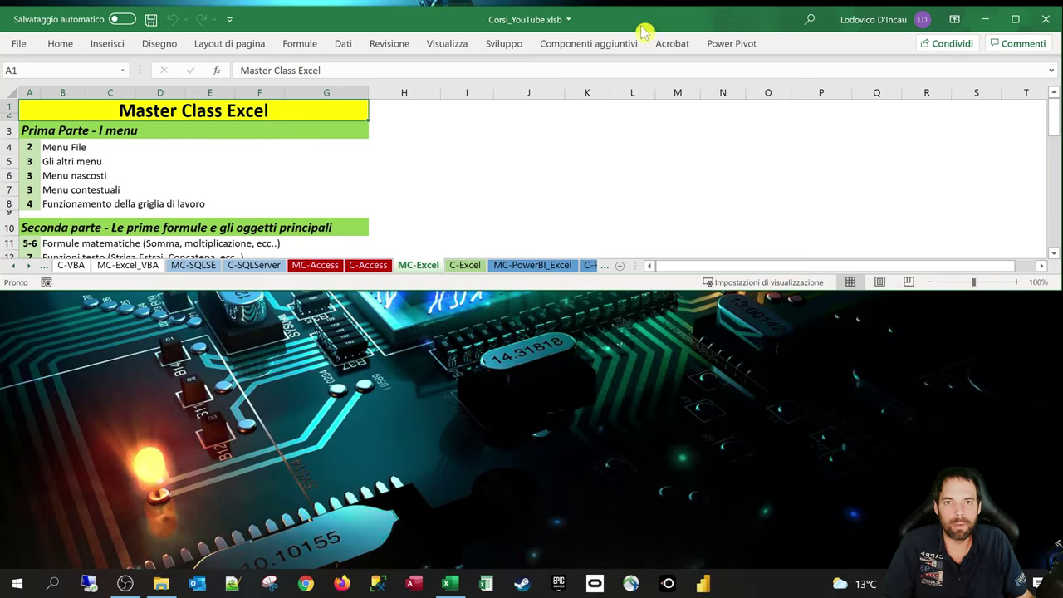
{"action": "double_click", "coordinate": [635, 20]}
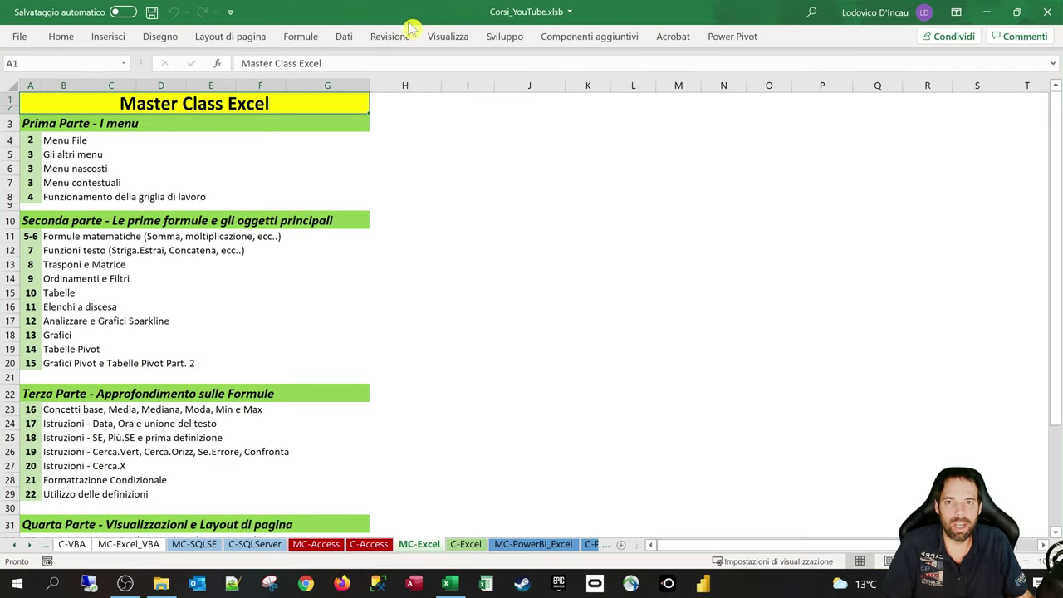
{"action": "left_click", "coordinate": [446, 37]}
{"action": "left_click", "coordinate": [1052, 113]}
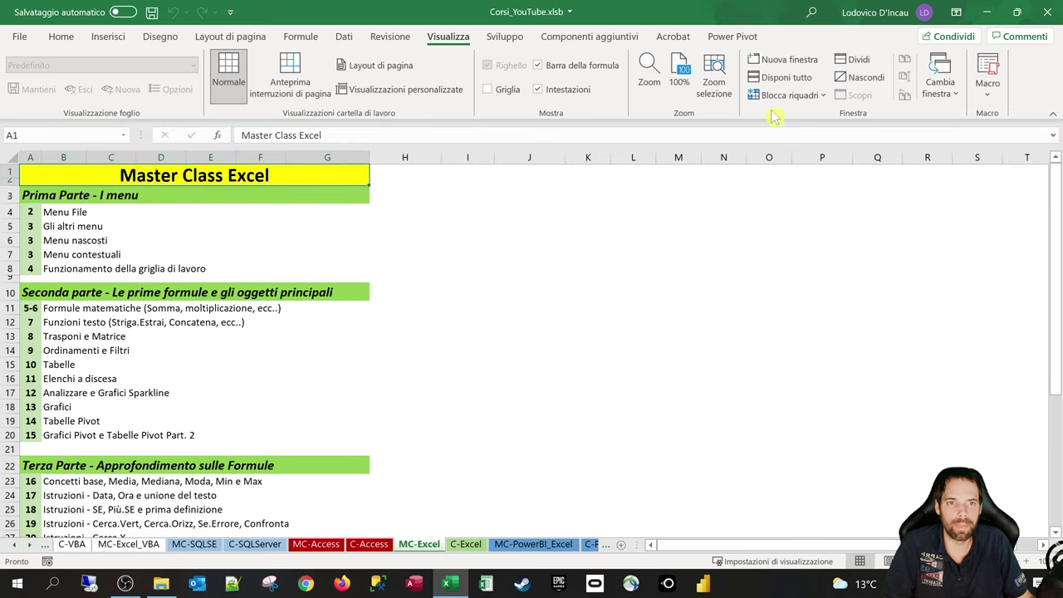
Split the sheet into four panes, move the divider left and scroll the panes.
{"action": "left_click", "coordinate": [860, 63]}
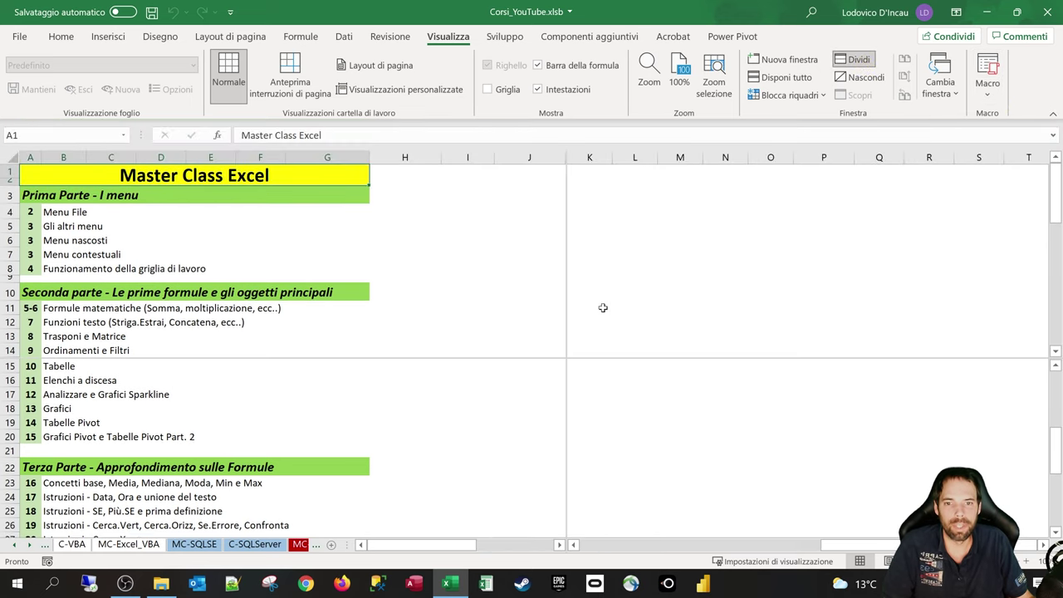
{"action": "left_click_drag", "start_coordinate": [565, 347], "coordinate": [496, 336]}
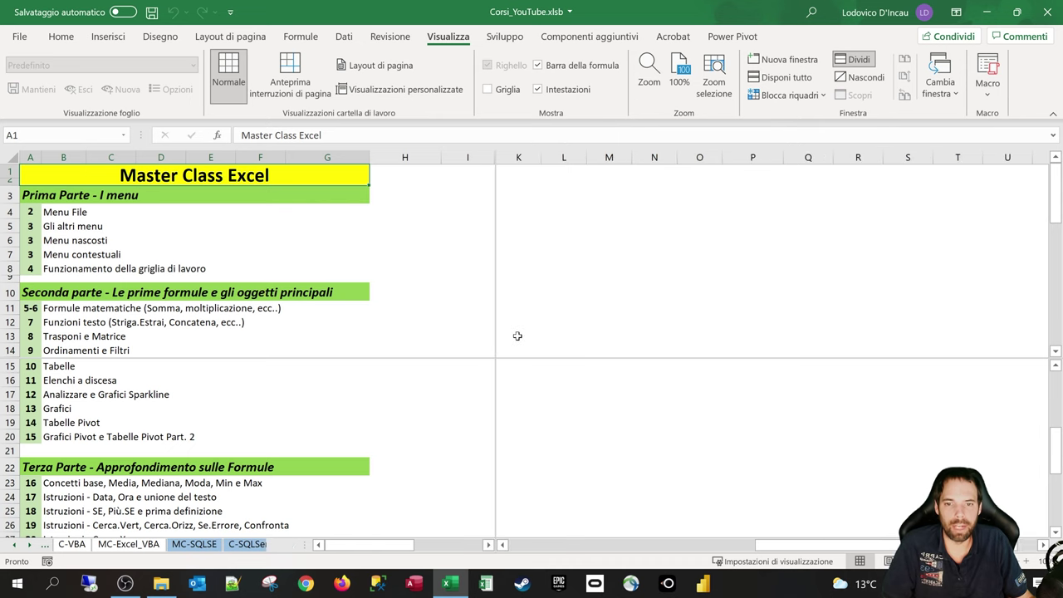
{"action": "scroll", "coordinate": [468, 351], "scroll_direction": "down", "scroll_amount": 6}
{"action": "scroll", "coordinate": [280, 261], "scroll_direction": "down", "scroll_amount": 4}
{"action": "scroll", "coordinate": [283, 261], "scroll_direction": "up", "scroll_amount": 10}
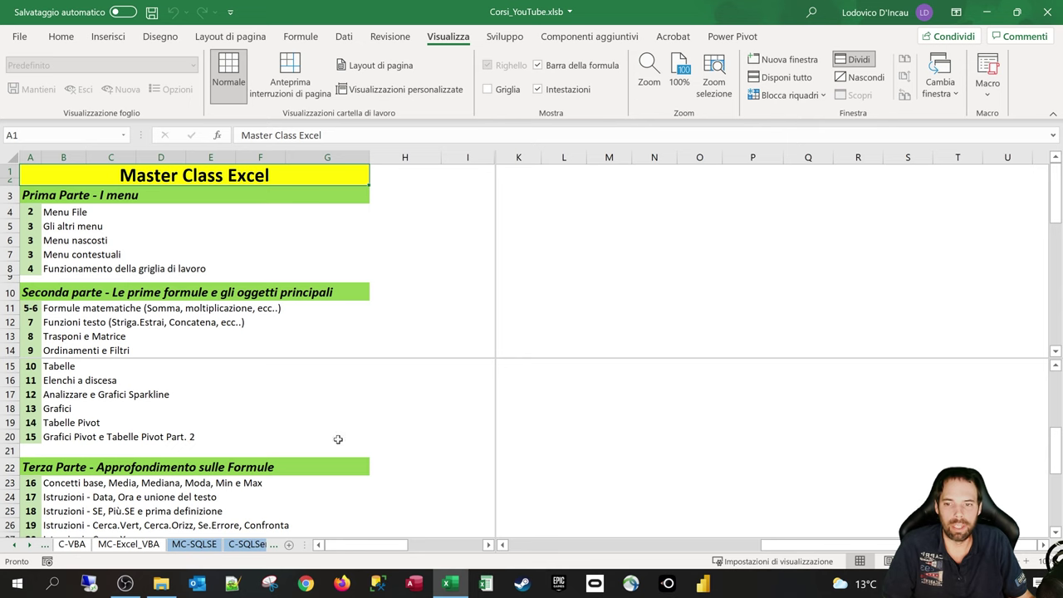
{"action": "scroll", "coordinate": [317, 465], "scroll_direction": "down", "scroll_amount": 2}
{"action": "left_click", "coordinate": [297, 438]}
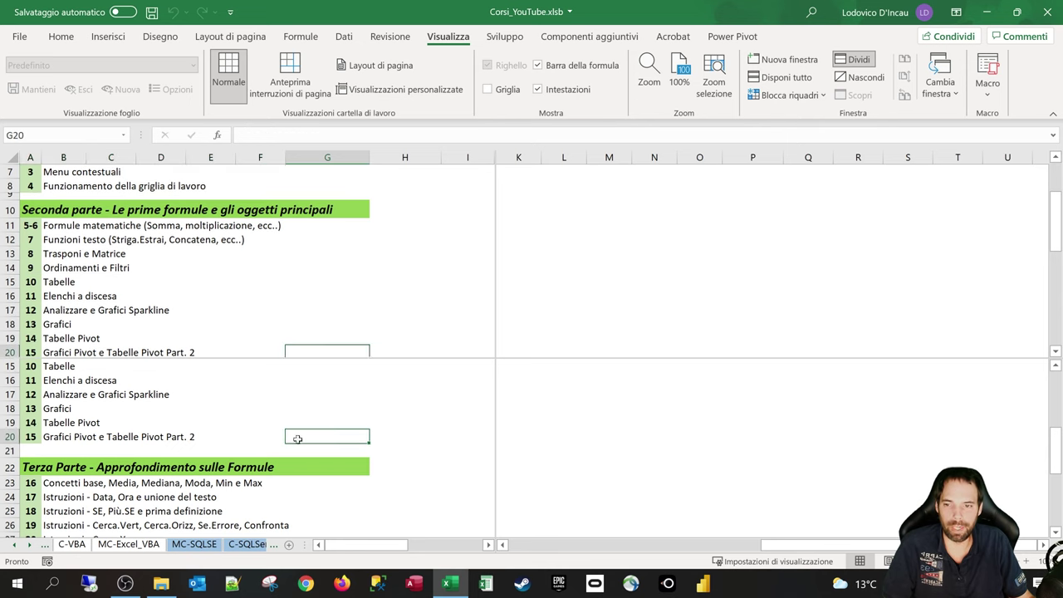
{"action": "scroll", "coordinate": [304, 434], "scroll_direction": "down", "scroll_amount": 5}
{"action": "scroll", "coordinate": [311, 426], "scroll_direction": "up", "scroll_amount": 8}
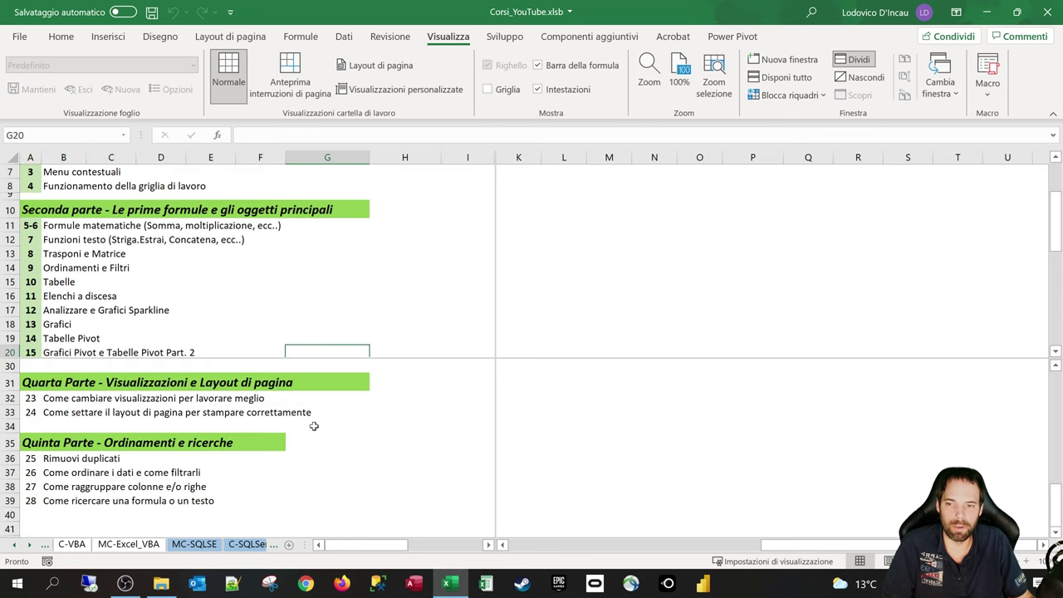
{"action": "scroll", "coordinate": [314, 426], "scroll_direction": "down", "scroll_amount": 6}
{"action": "scroll", "coordinate": [314, 423], "scroll_direction": "up", "scroll_amount": 10}
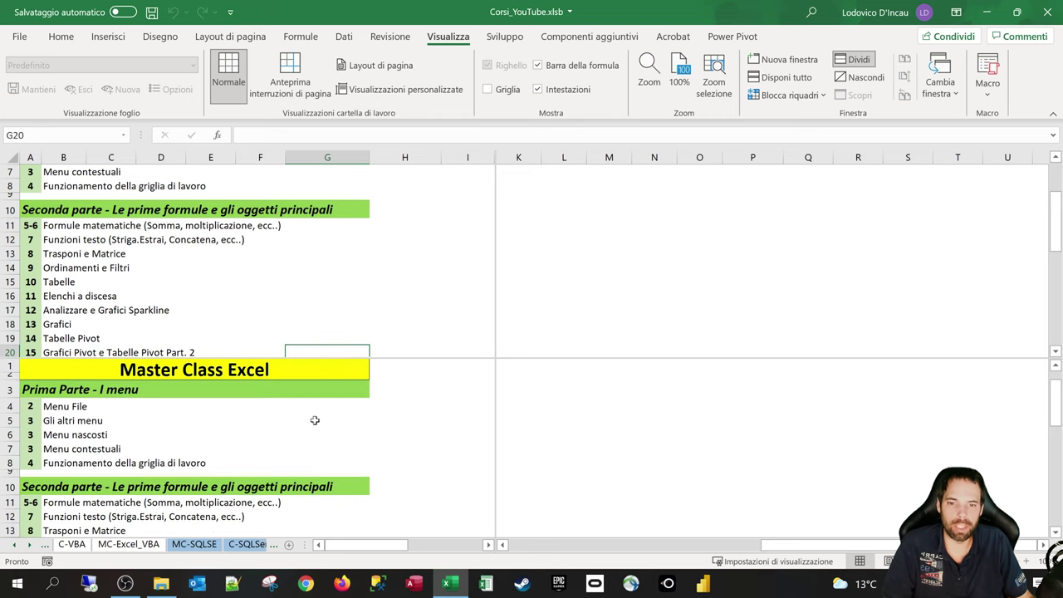
Enter the test text 'asdfasdf' in cells O4 and O13.
{"action": "left_click", "coordinate": [706, 400]}
{"action": "type", "text": "asdfasdf"}
{"action": "left_click", "coordinate": [699, 253]}
{"action": "type", "text": "asdfasdf"}
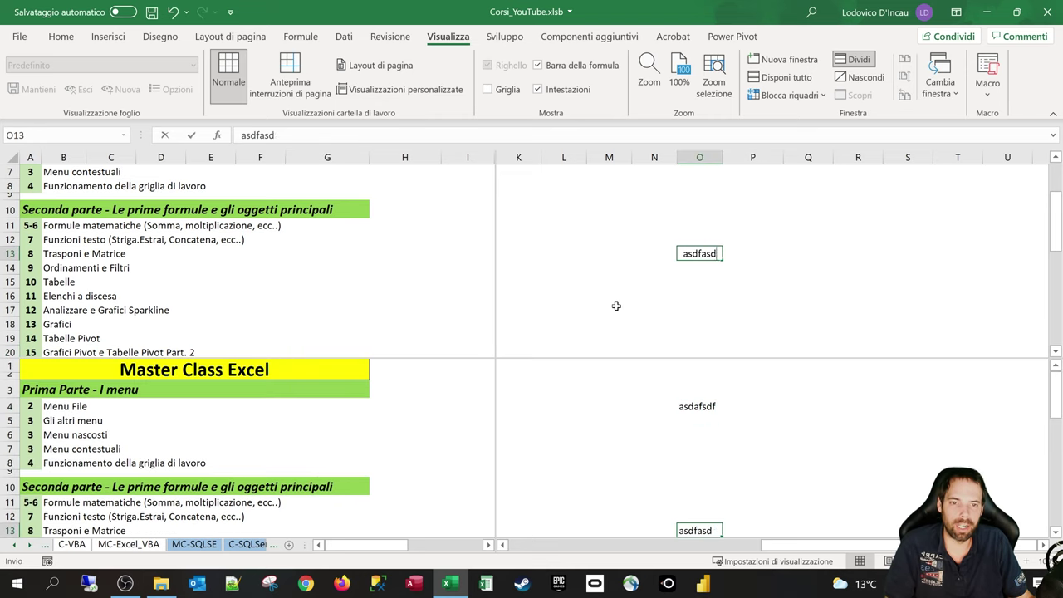
{"action": "left_click", "coordinate": [610, 309]}
Scroll the upper right pane, then remove the split.
{"action": "left_click", "coordinate": [661, 223]}
{"action": "scroll", "coordinate": [656, 226], "scroll_direction": "up", "scroll_amount": 1}
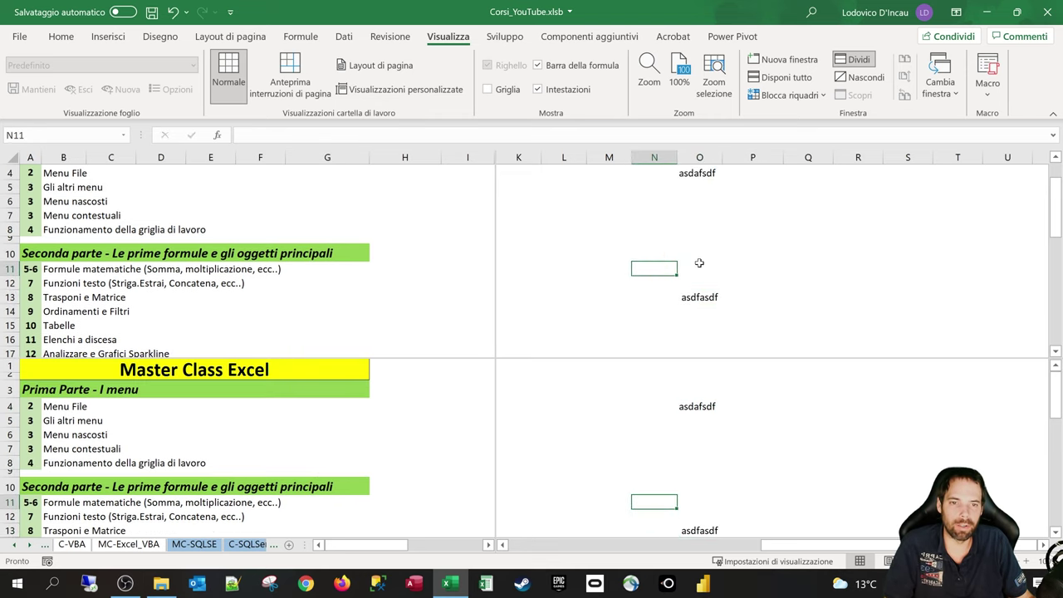
{"action": "scroll", "coordinate": [654, 229], "scroll_direction": "down", "scroll_amount": 6}
{"action": "scroll", "coordinate": [652, 231], "scroll_direction": "up", "scroll_amount": 2}
{"action": "scroll", "coordinate": [652, 230], "scroll_direction": "up", "scroll_amount": 5}
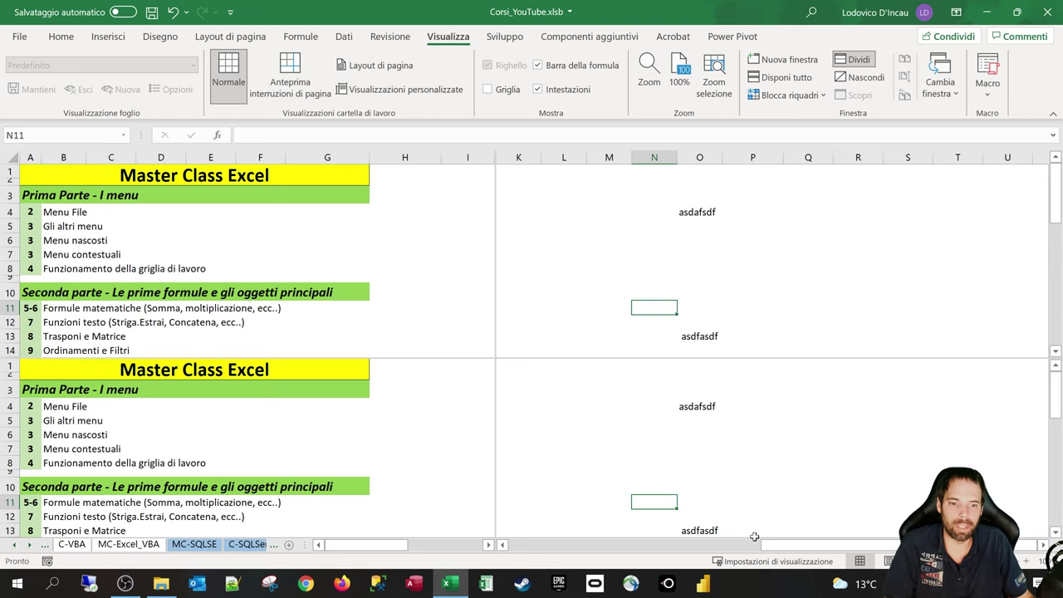
{"action": "mouse_move", "coordinate": [784, 545]}
{"action": "left_mouse_down"}
{"action": "mouse_move", "coordinate": [656, 550]}
{"action": "mouse_move", "coordinate": [797, 550]}
{"action": "mouse_move", "coordinate": [623, 550]}
{"action": "mouse_move", "coordinate": [787, 549]}
{"action": "left_mouse_up"}
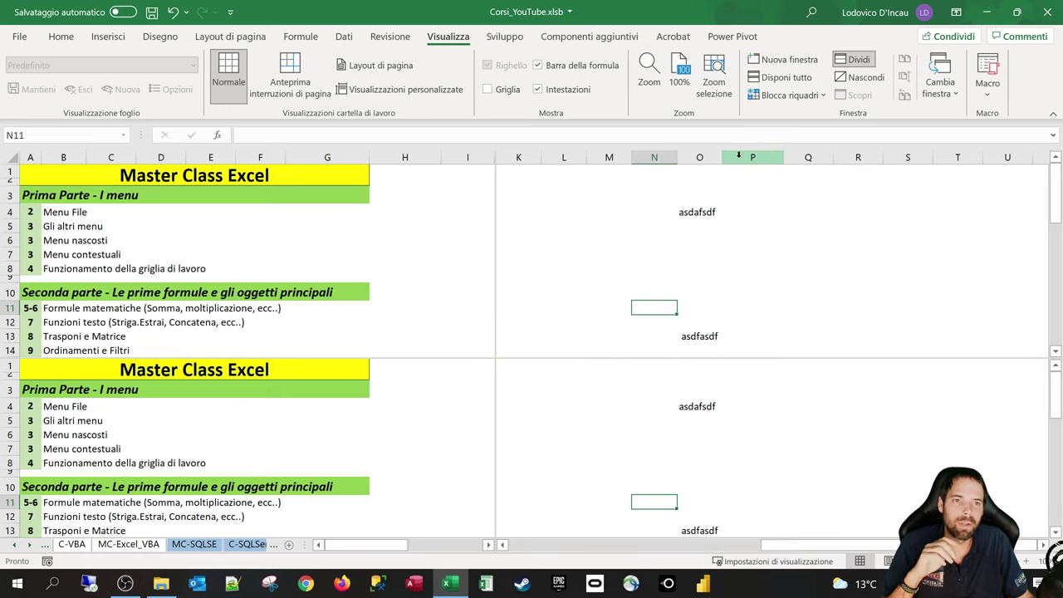
{"action": "left_click", "coordinate": [855, 61]}
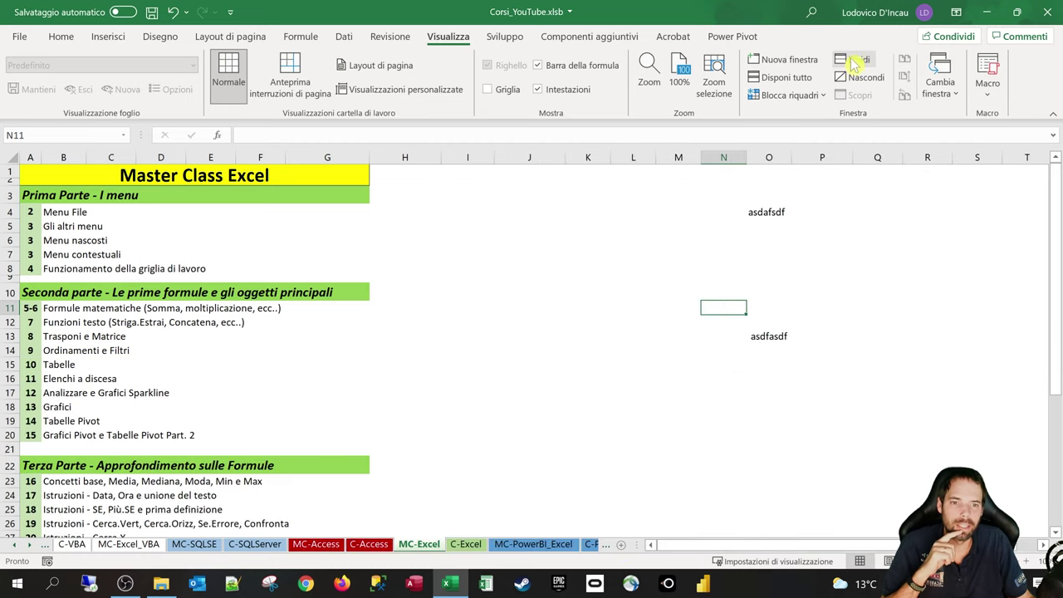
Delete the test entries in range N3:O17.
{"action": "left_click_drag", "start_coordinate": [768, 195], "coordinate": [723, 392]}
{"action": "key", "text": "Delete"}
{"action": "left_click", "coordinate": [473, 307]}
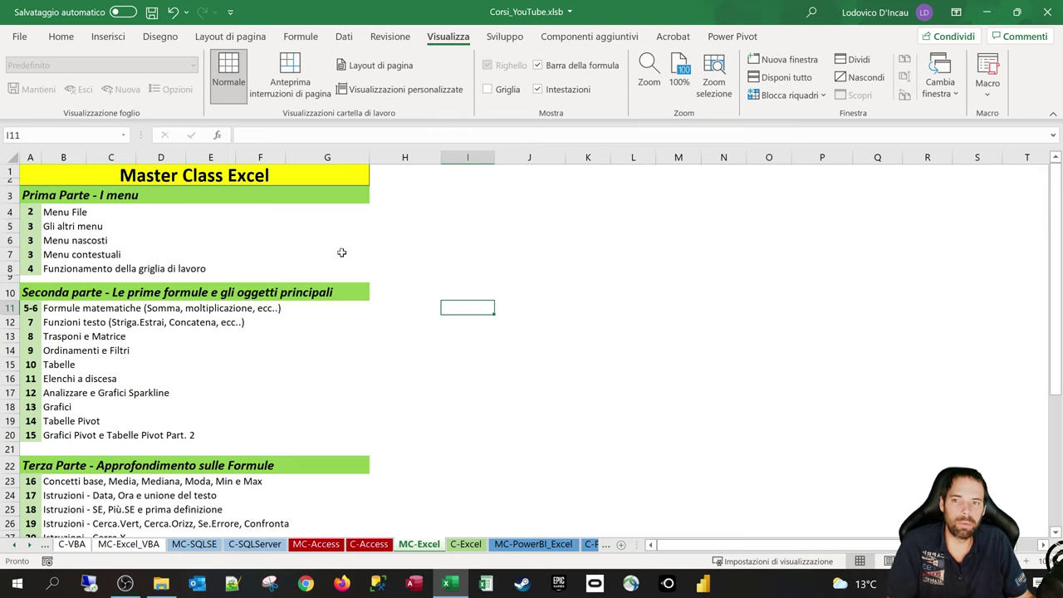
Select cell A1, rows 1–3 and column A, ending on cell B4.
{"action": "left_click", "coordinate": [198, 179]}
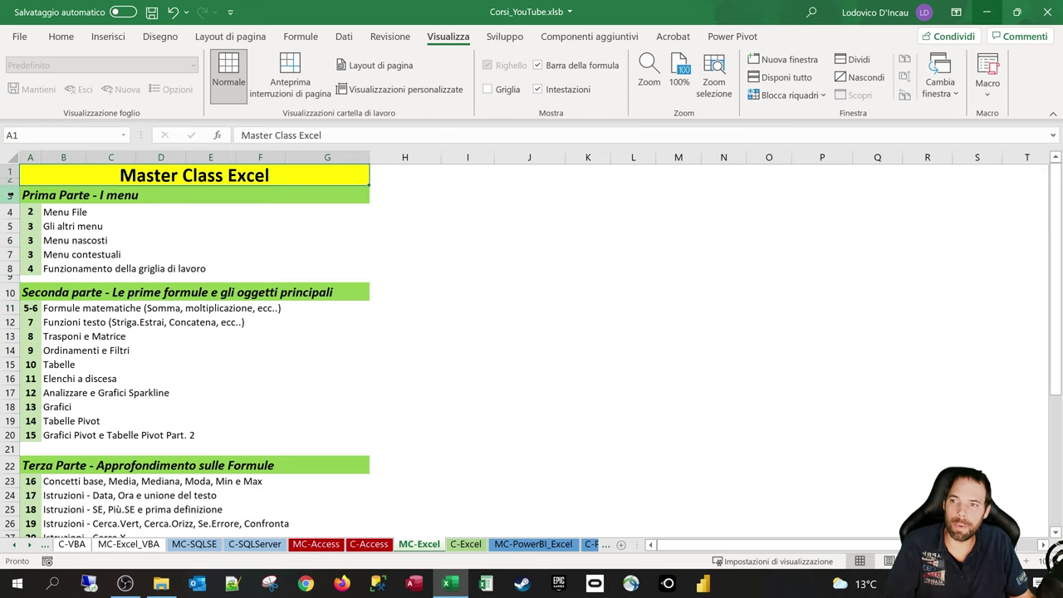
{"action": "mouse_move", "coordinate": [11, 194]}
{"action": "left_mouse_down"}
{"action": "mouse_move", "coordinate": [14, 168]}
{"action": "mouse_move", "coordinate": [14, 182]}
{"action": "left_mouse_up"}
{"action": "left_click", "coordinate": [30, 156]}
{"action": "left_click", "coordinate": [130, 225]}
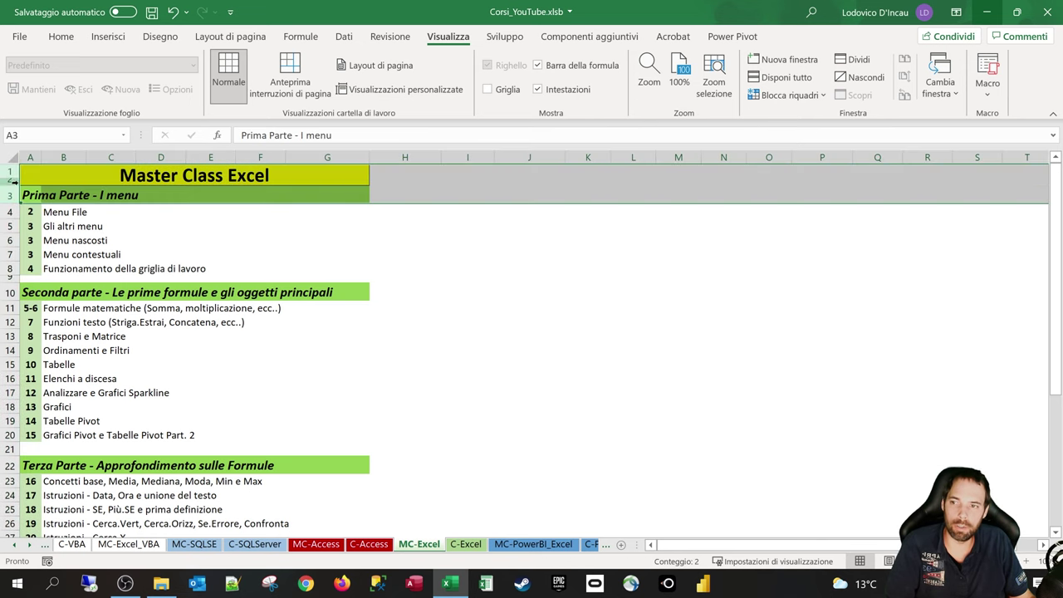
{"action": "left_click", "coordinate": [29, 156]}
{"action": "left_click", "coordinate": [51, 213]}
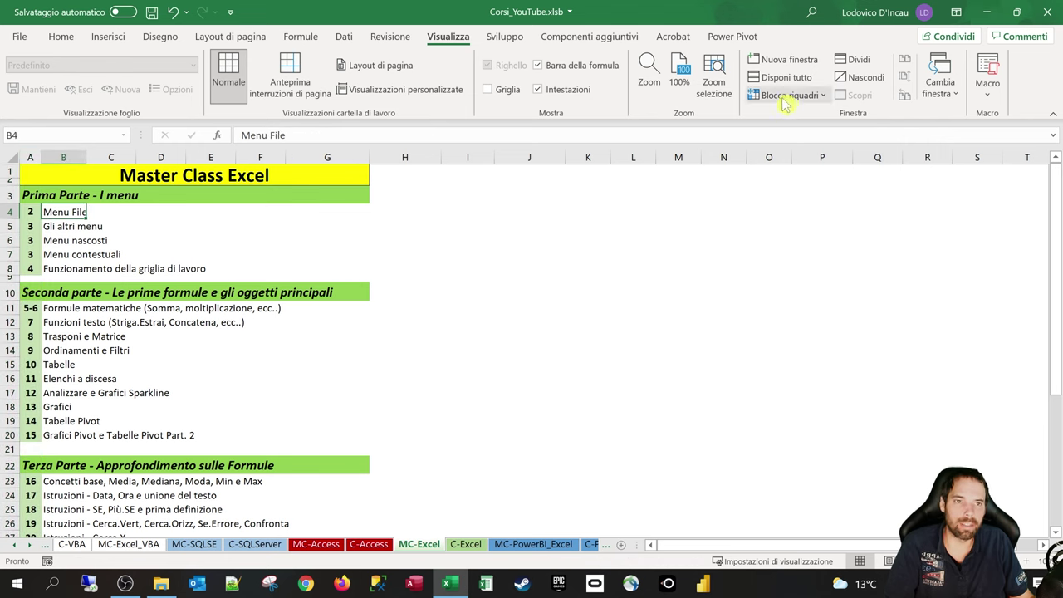
Freeze the top row of the sheet and scroll to check it.
{"action": "left_click", "coordinate": [818, 96]}
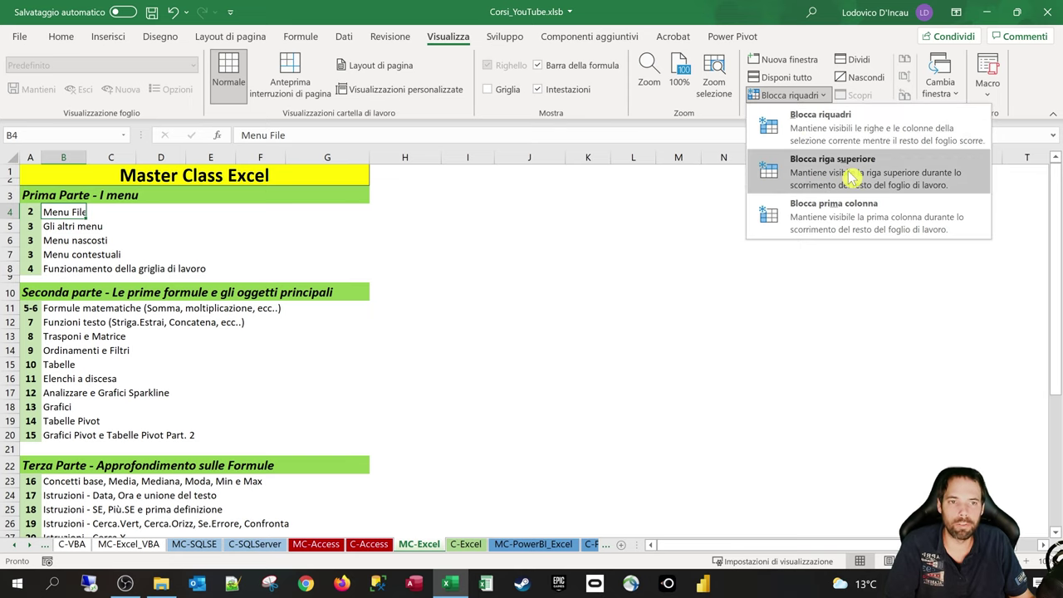
{"action": "left_click", "coordinate": [15, 175]}
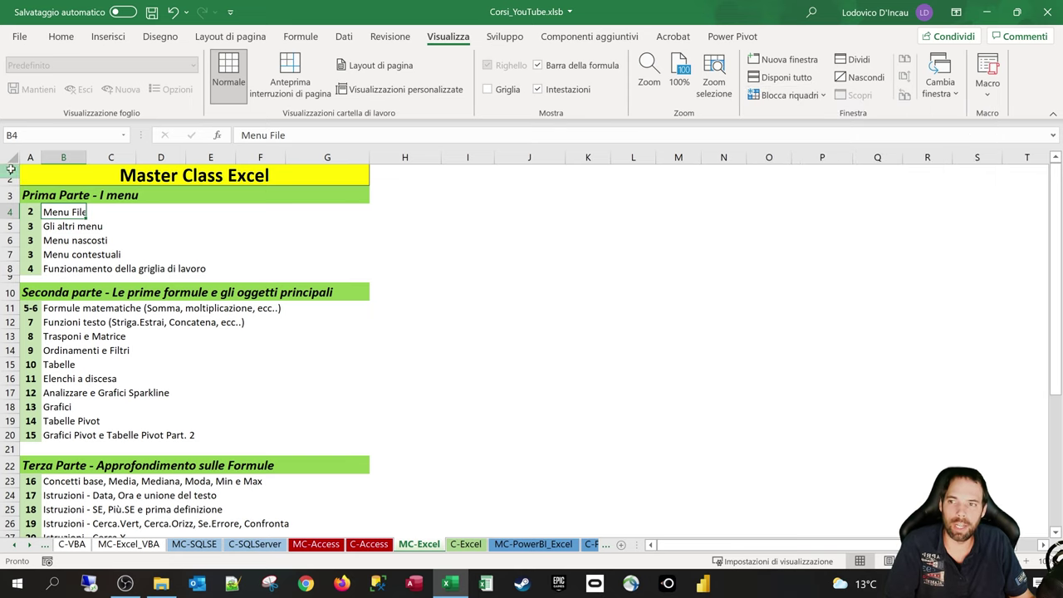
{"action": "left_click", "coordinate": [10, 171]}
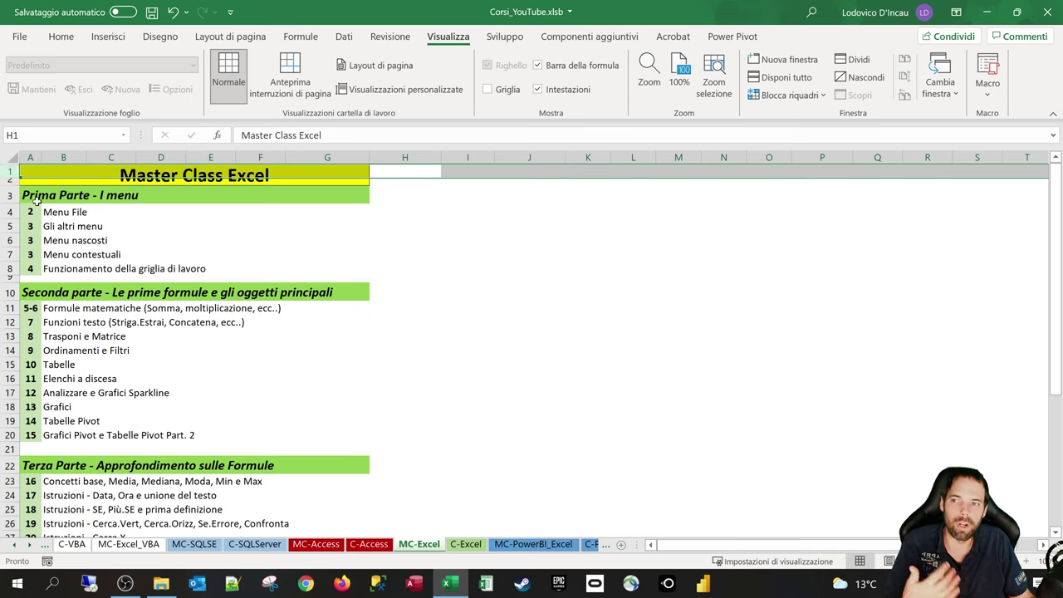
{"action": "left_click", "coordinate": [500, 209]}
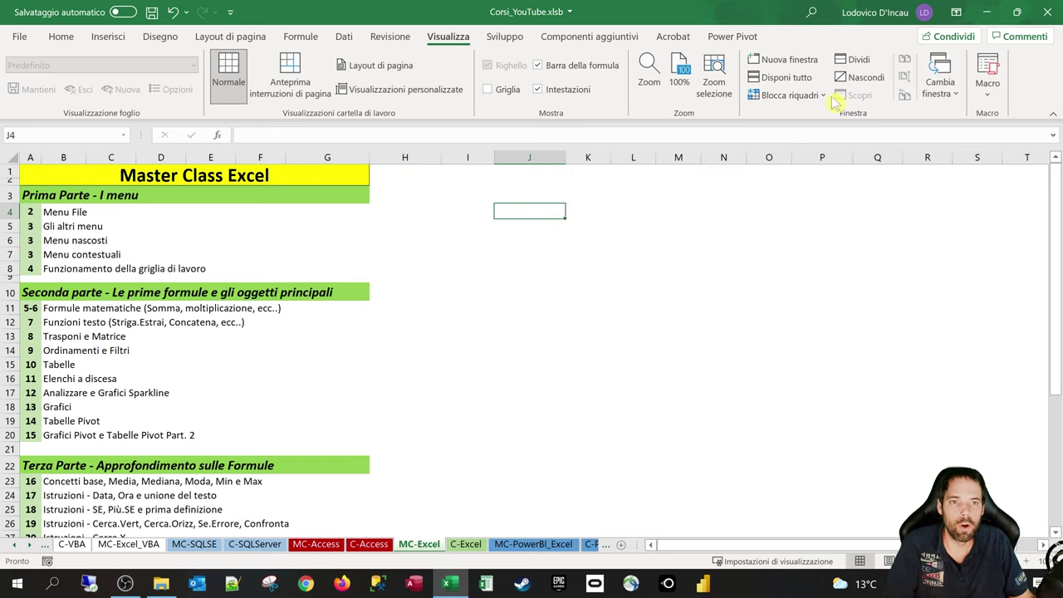
{"action": "left_click", "coordinate": [821, 96]}
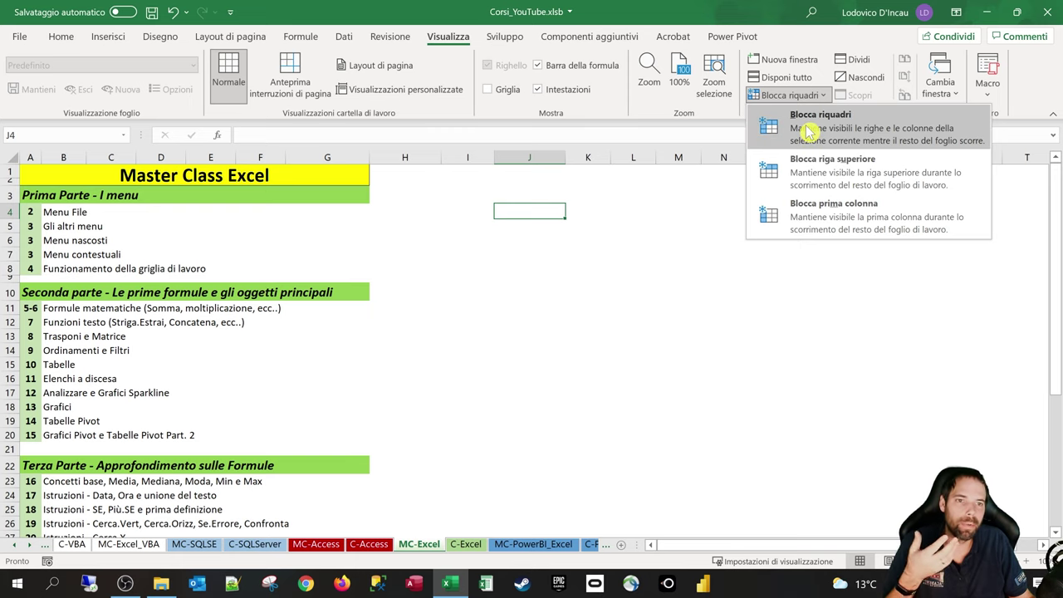
{"action": "left_click", "coordinate": [807, 171]}
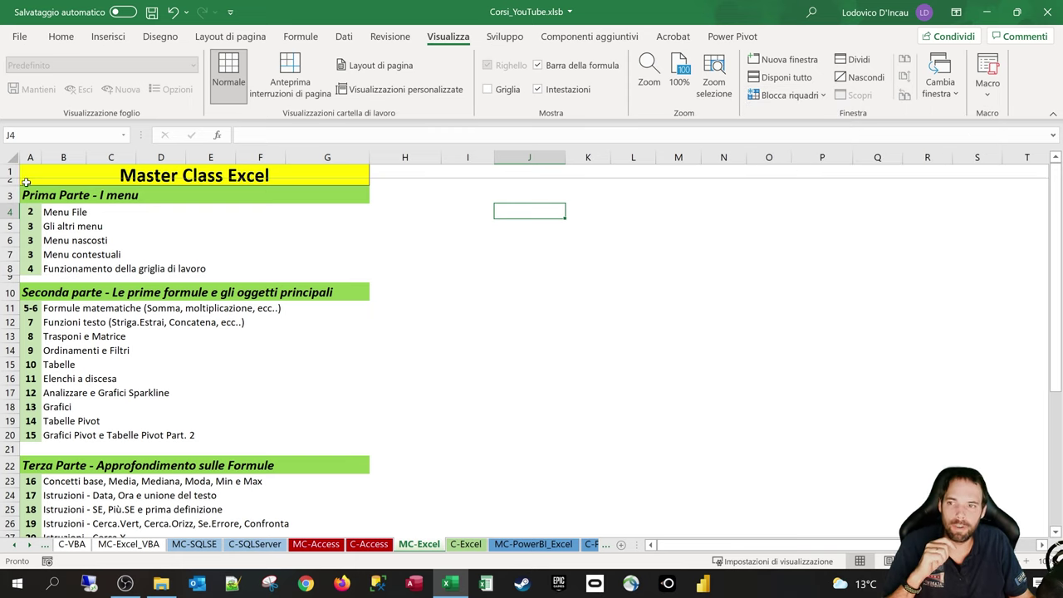
{"action": "scroll", "coordinate": [370, 232], "scroll_direction": "down", "scroll_amount": 4}
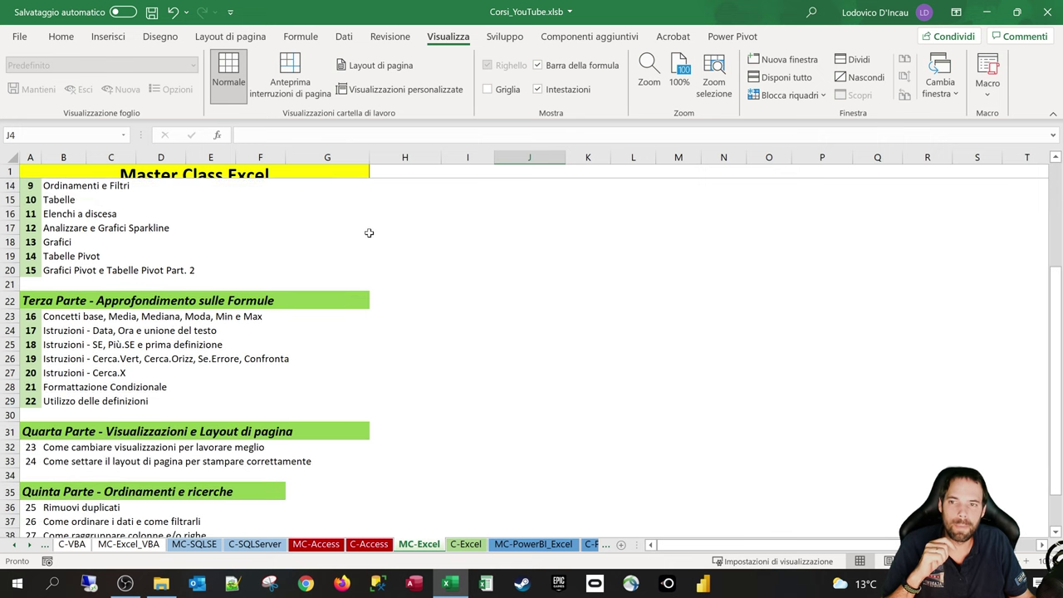
{"action": "scroll", "coordinate": [369, 232], "scroll_direction": "up", "scroll_amount": 4}
Unfreeze all panes and select row 4.
{"action": "left_click", "coordinate": [787, 95]}
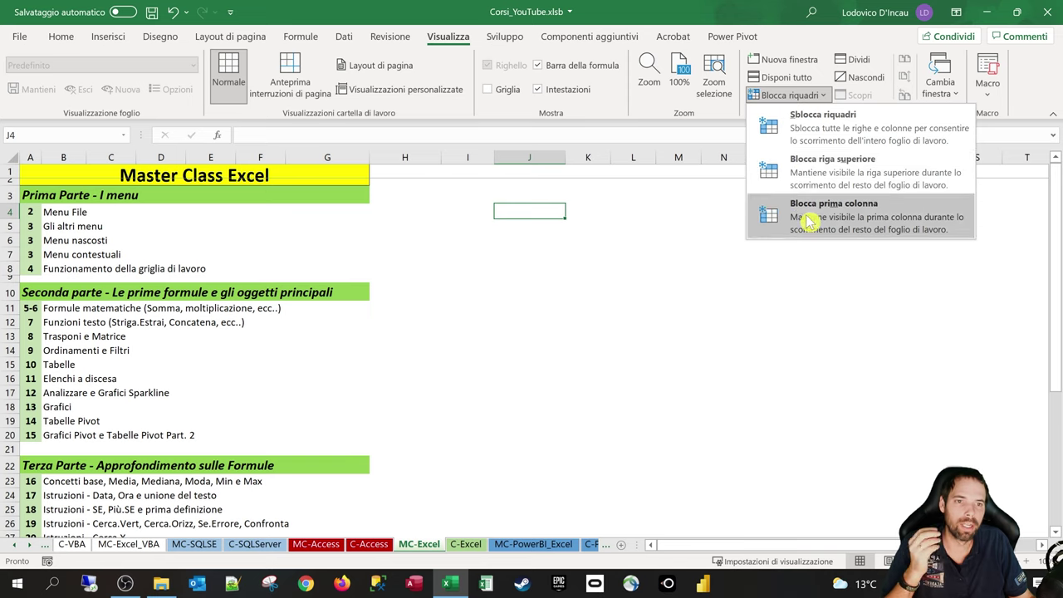
{"action": "left_click", "coordinate": [807, 126]}
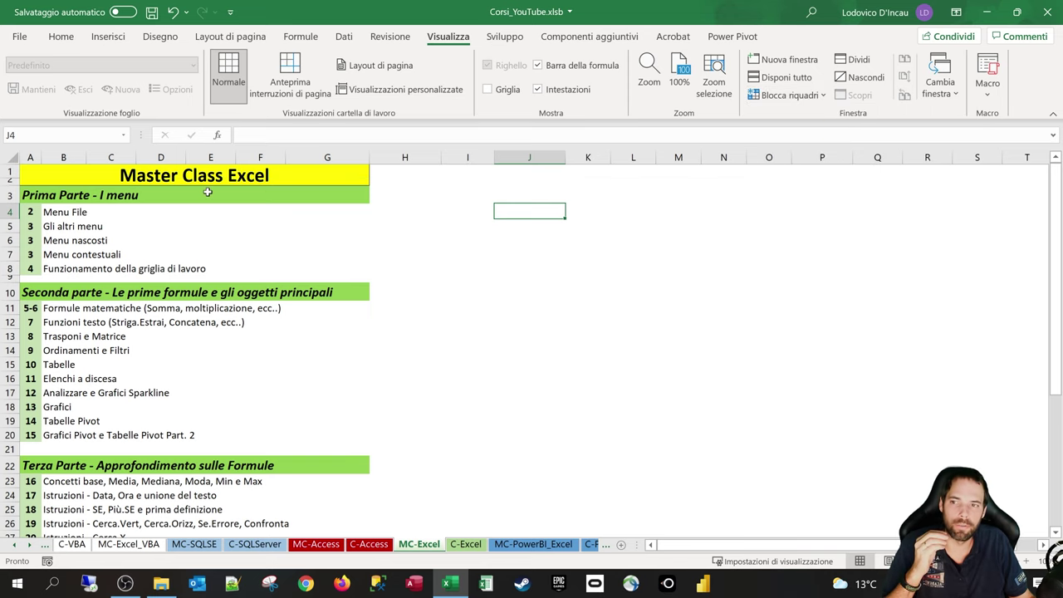
{"action": "left_click", "coordinate": [153, 224]}
{"action": "left_click", "coordinate": [6, 212]}
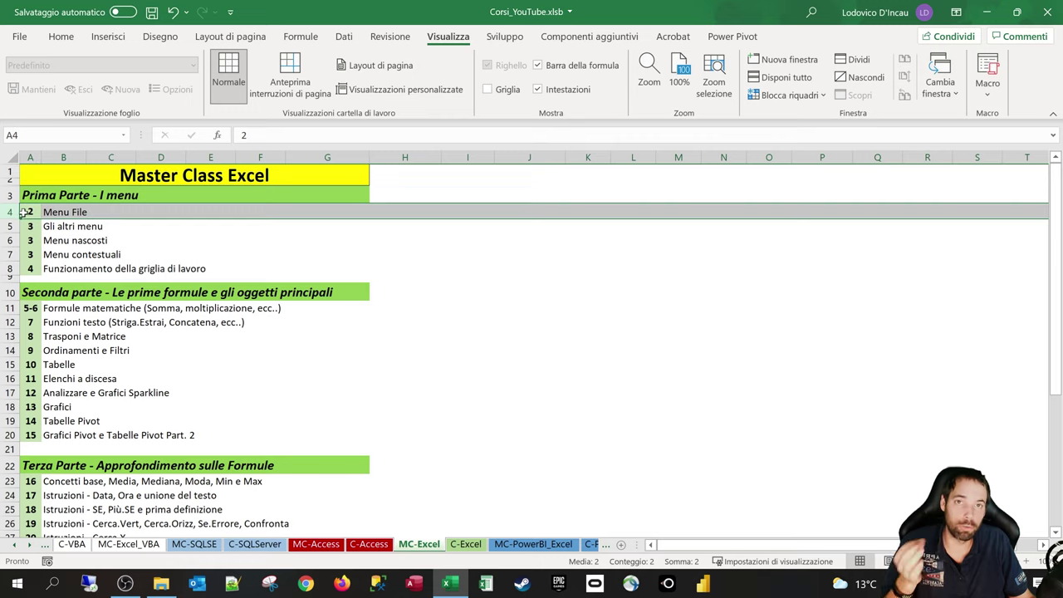
Freeze rows 1–3 above row 4 and scroll to verify they stay fixed.
{"action": "left_click", "coordinate": [787, 95]}
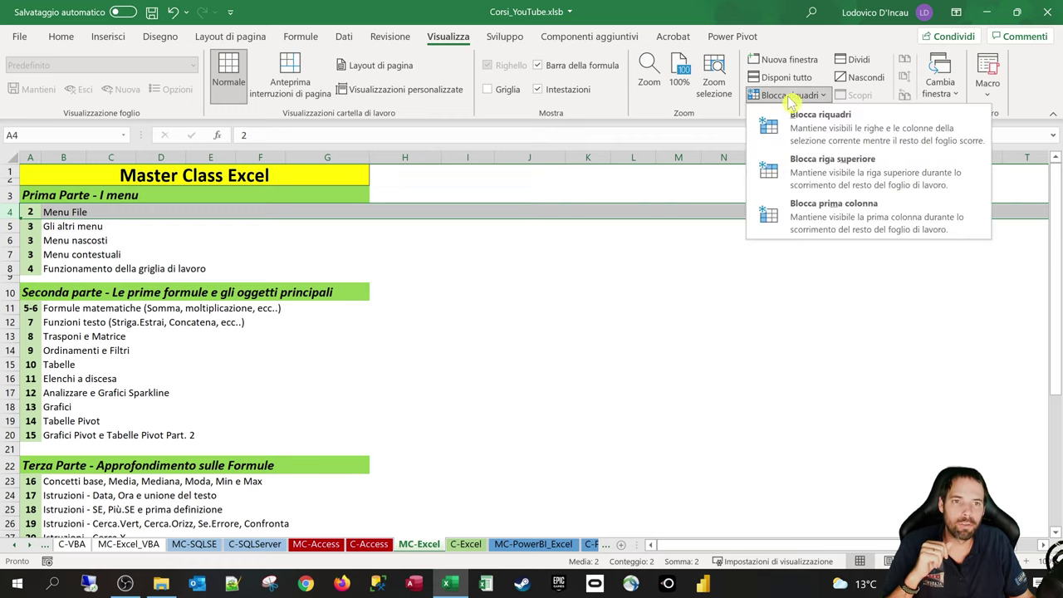
{"action": "left_click", "coordinate": [802, 133]}
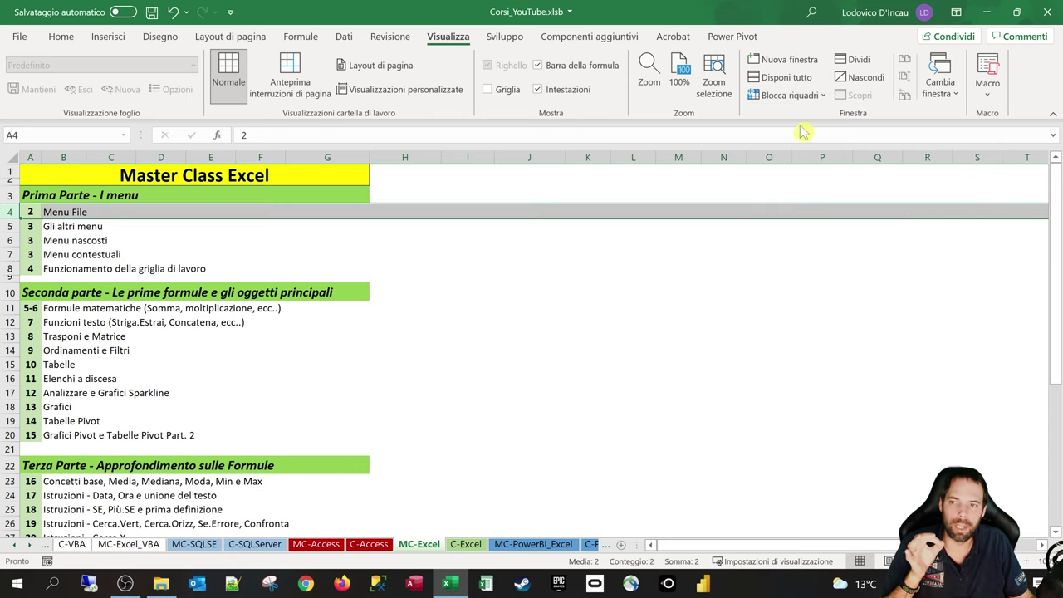
{"action": "left_click", "coordinate": [232, 263]}
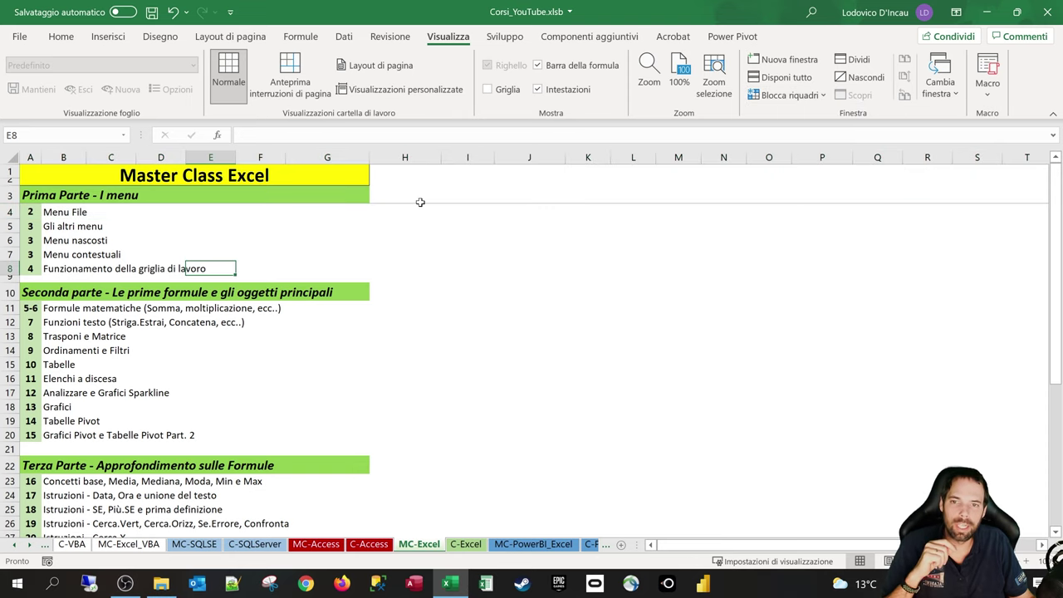
{"action": "scroll", "coordinate": [340, 247], "scroll_direction": "down", "scroll_amount": 8}
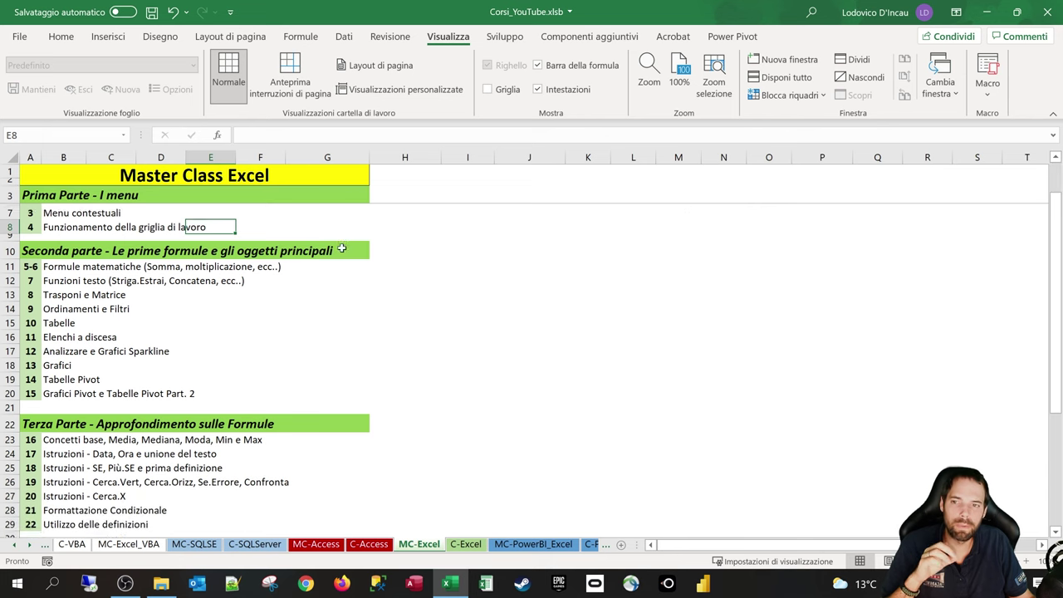
{"action": "scroll", "coordinate": [338, 248], "scroll_direction": "up", "scroll_amount": 8}
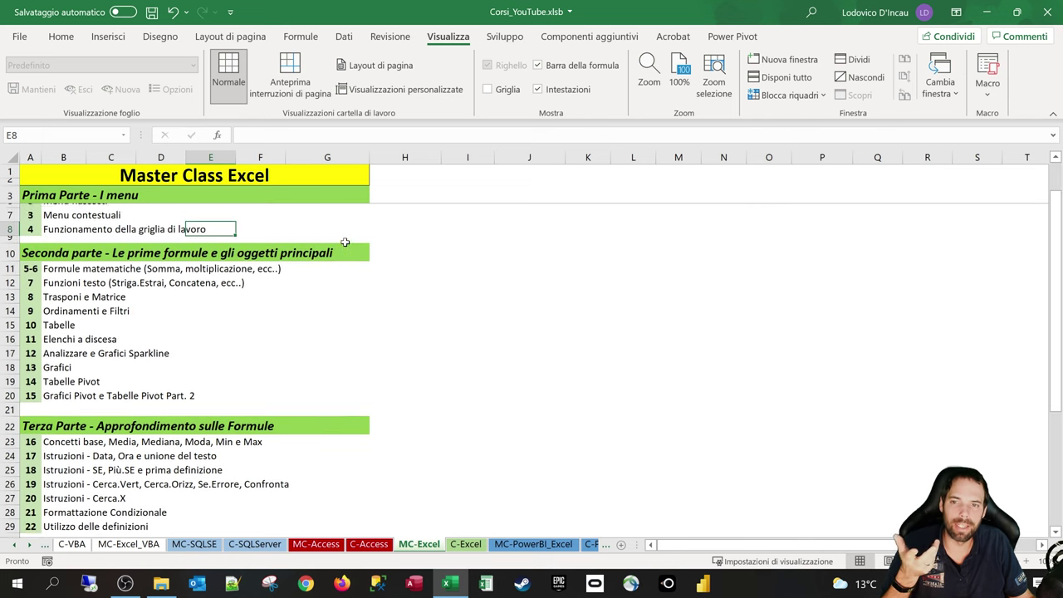
{"action": "left_click", "coordinate": [161, 231]}
{"action": "left_click", "coordinate": [8, 211]}
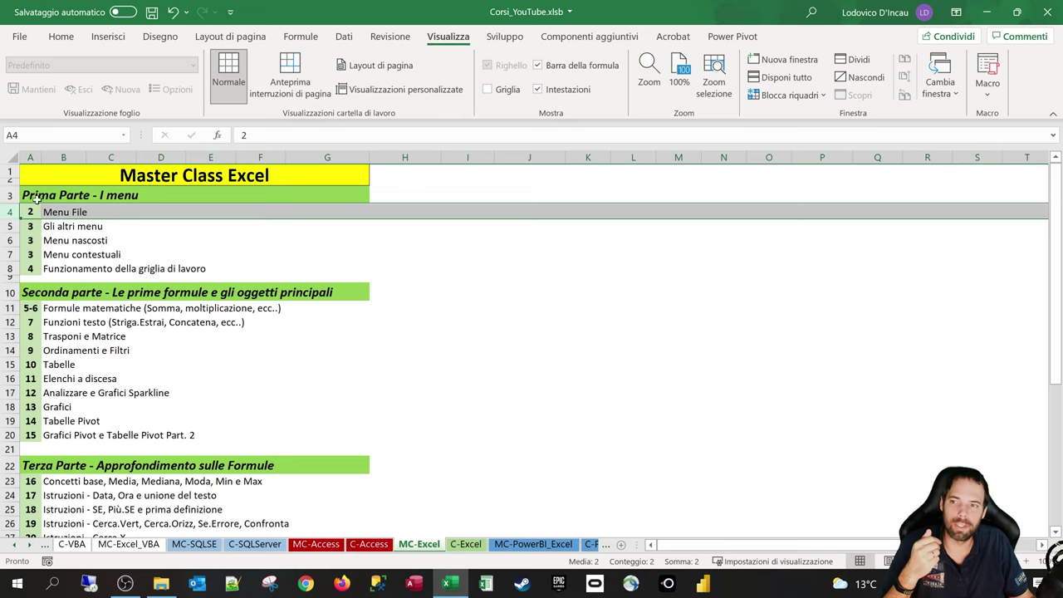
Unfreeze all panes and select column B.
{"action": "left_click", "coordinate": [789, 96]}
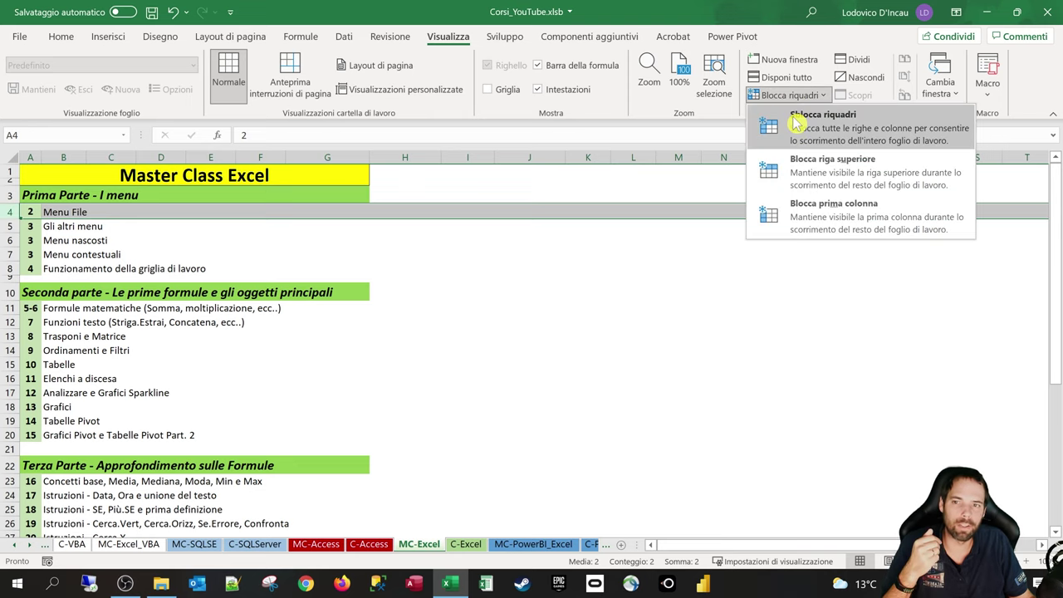
{"action": "left_click", "coordinate": [793, 116]}
{"action": "left_click", "coordinate": [203, 256]}
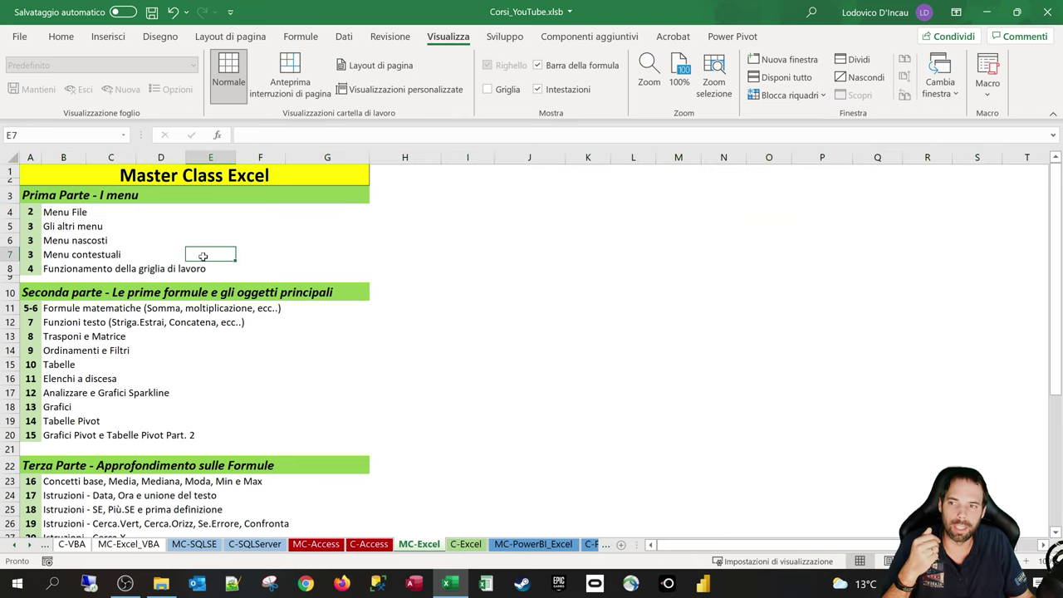
{"action": "left_click", "coordinate": [63, 157]}
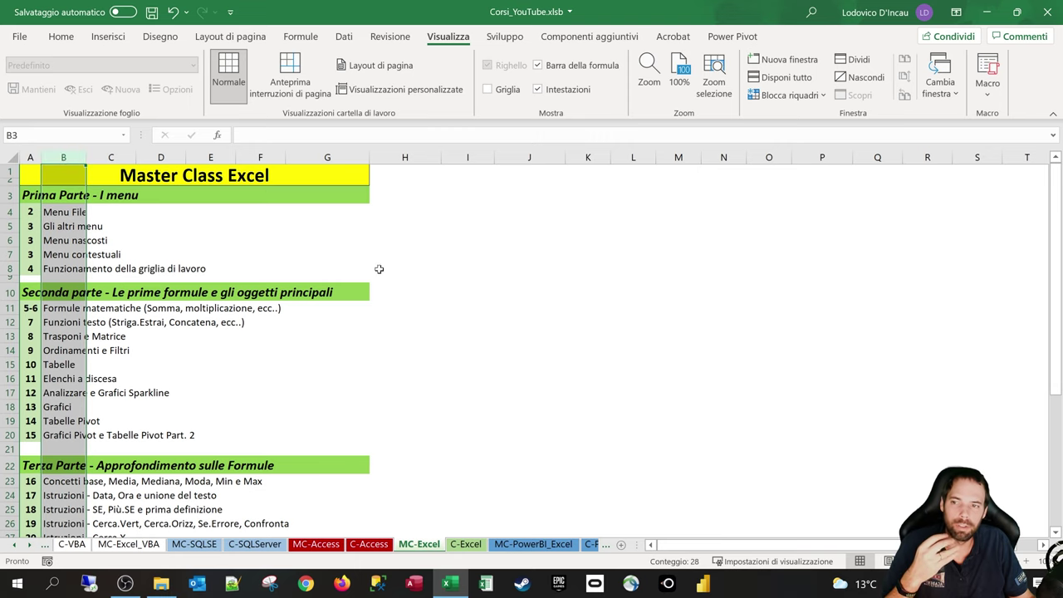
Freeze column A and scroll right to check it stays fixed.
{"action": "left_click", "coordinate": [789, 95]}
{"action": "left_click", "coordinate": [812, 130]}
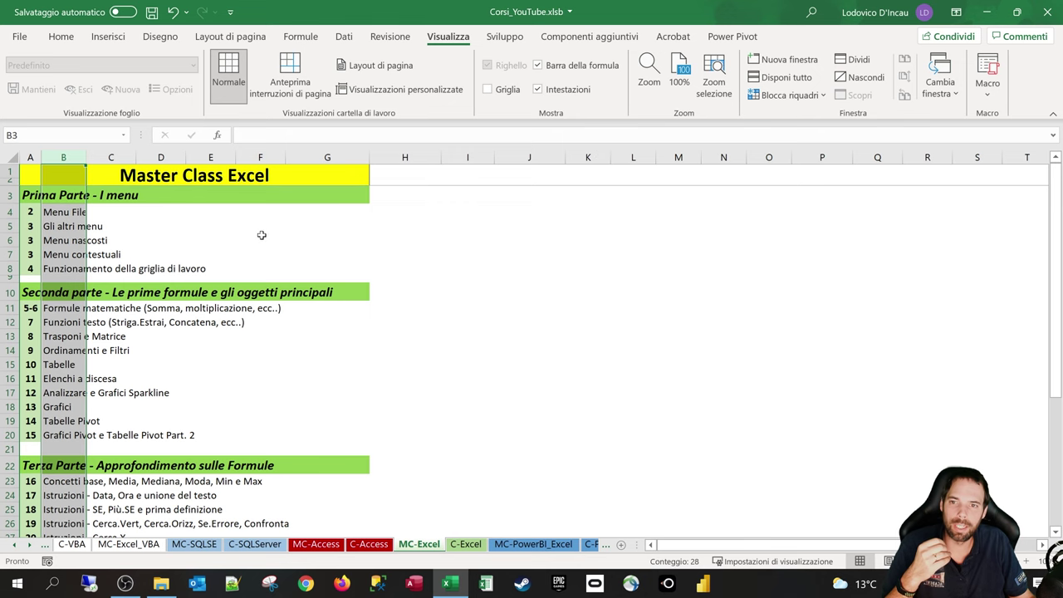
{"action": "left_click", "coordinate": [261, 235]}
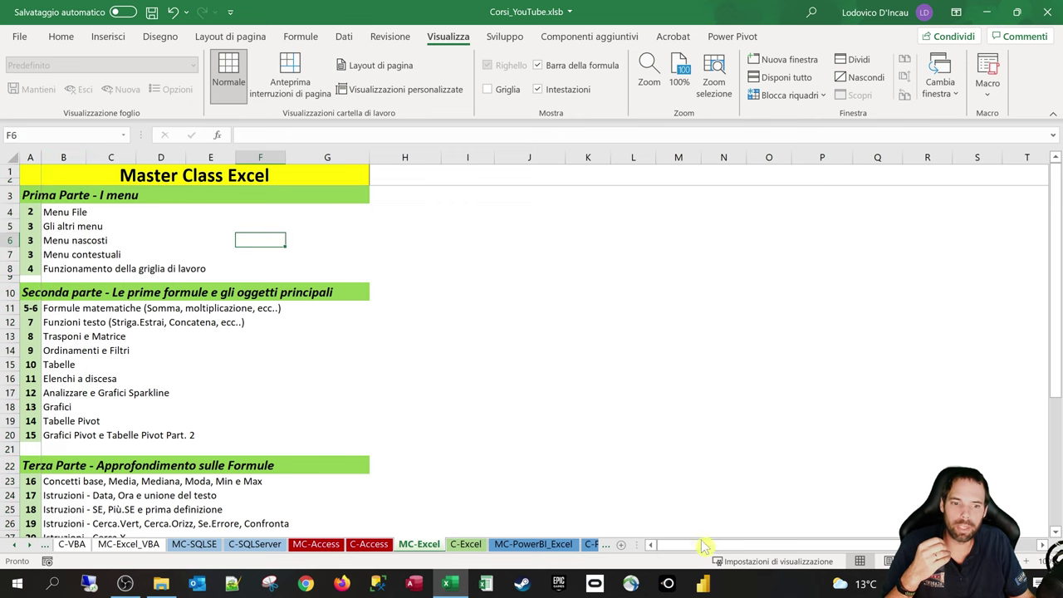
{"action": "left_click_drag", "start_coordinate": [702, 543], "coordinate": [631, 544]}
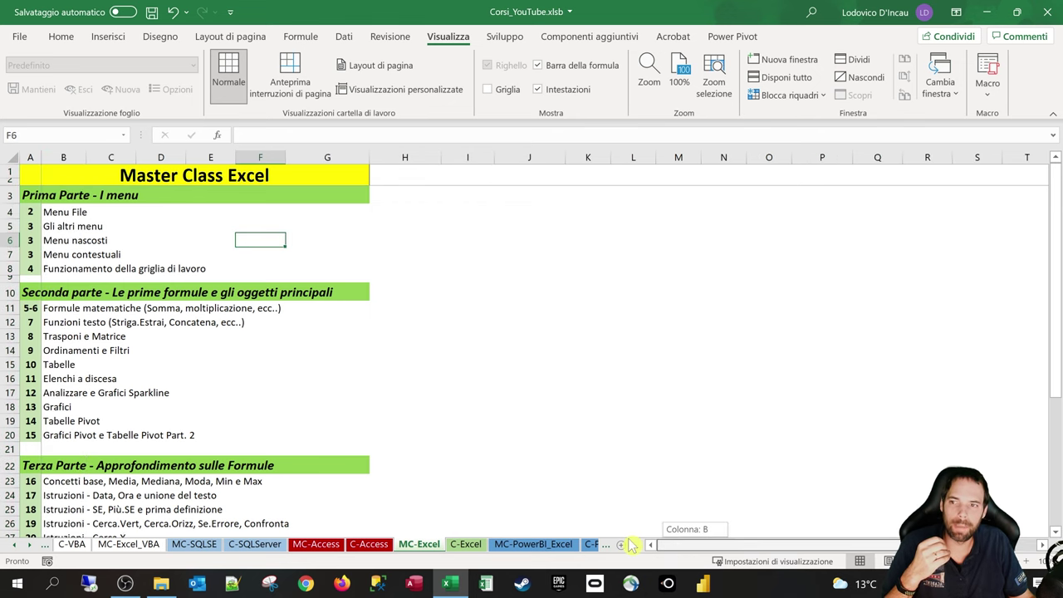
{"action": "left_click", "coordinate": [54, 212]}
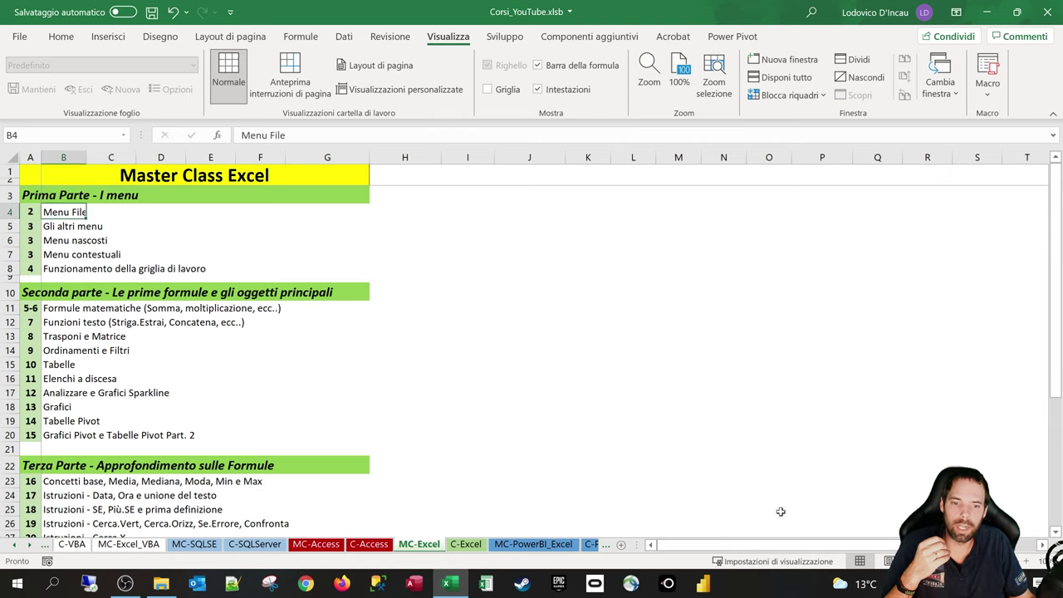
{"action": "left_click", "coordinate": [1042, 544]}
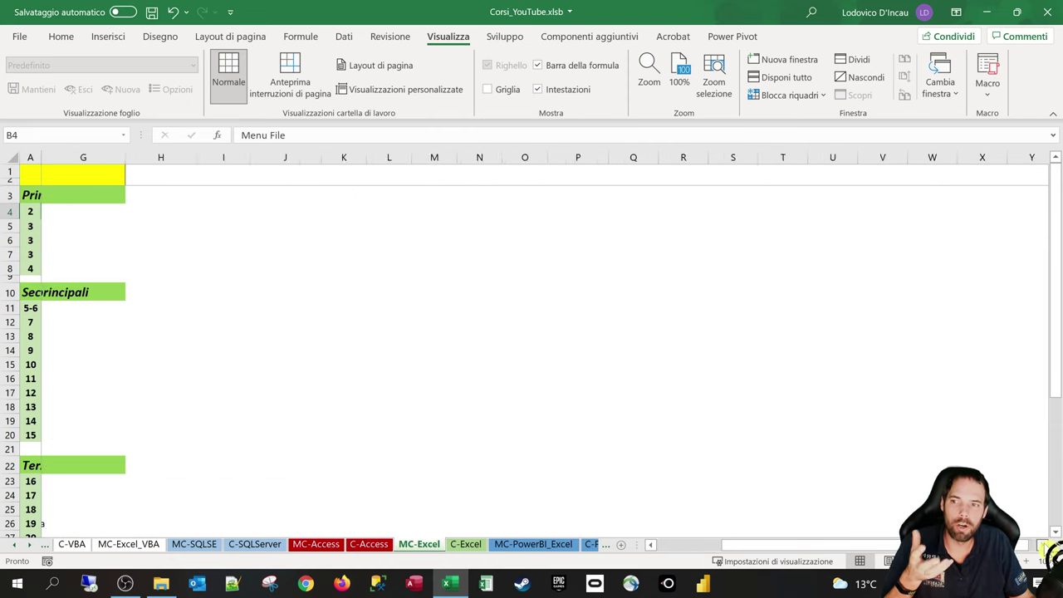
{"action": "left_click", "coordinate": [1042, 544]}
{"action": "left_click_drag", "start_coordinate": [797, 543], "coordinate": [656, 544]}
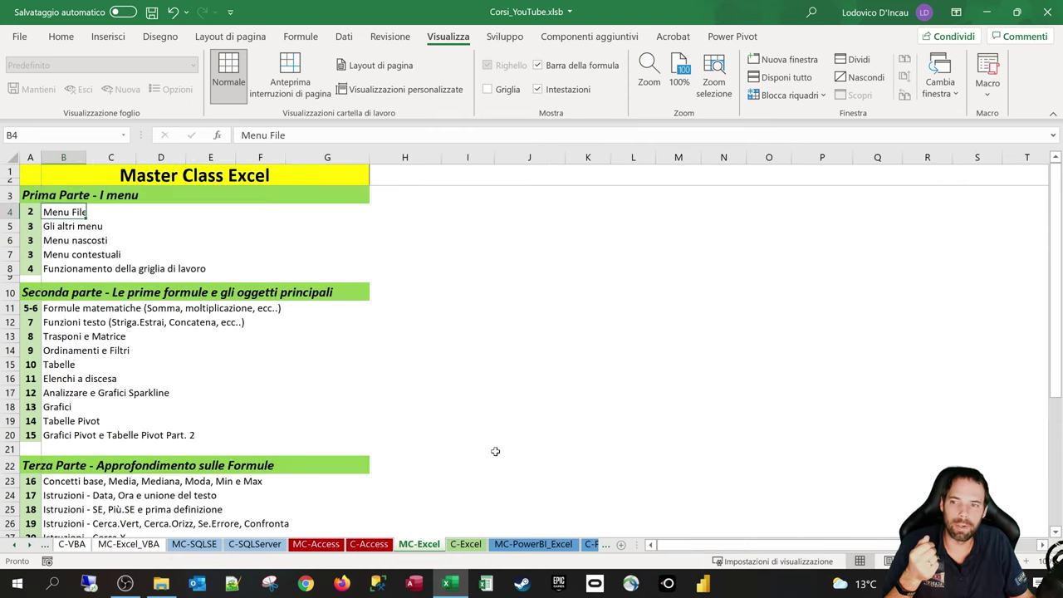
Unfreeze column A and select cell B4.
{"action": "left_click", "coordinate": [61, 158]}
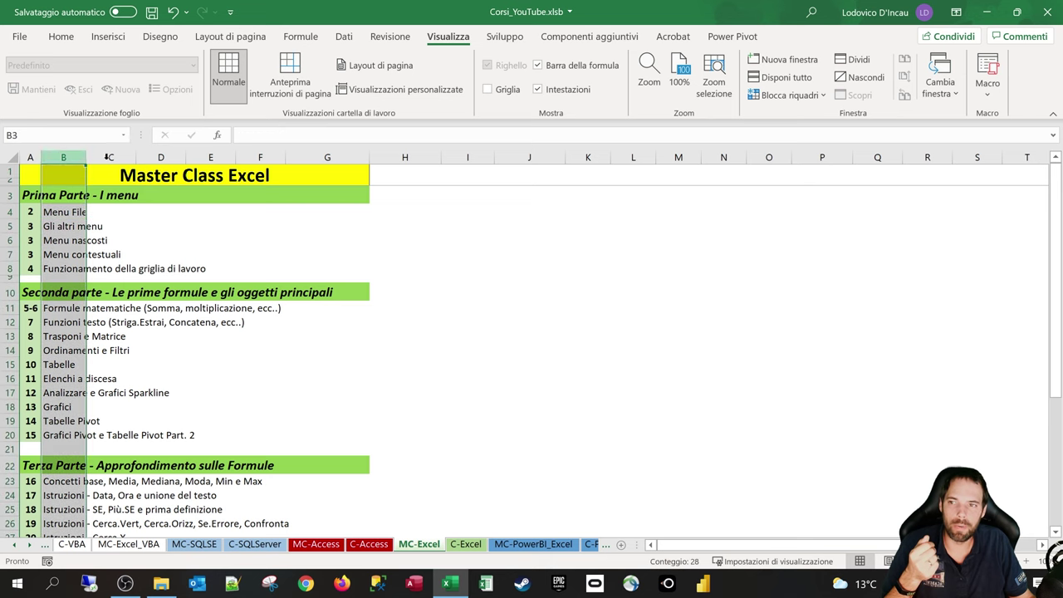
{"action": "left_click", "coordinate": [784, 98]}
{"action": "left_click", "coordinate": [797, 127]}
{"action": "left_click", "coordinate": [166, 228]}
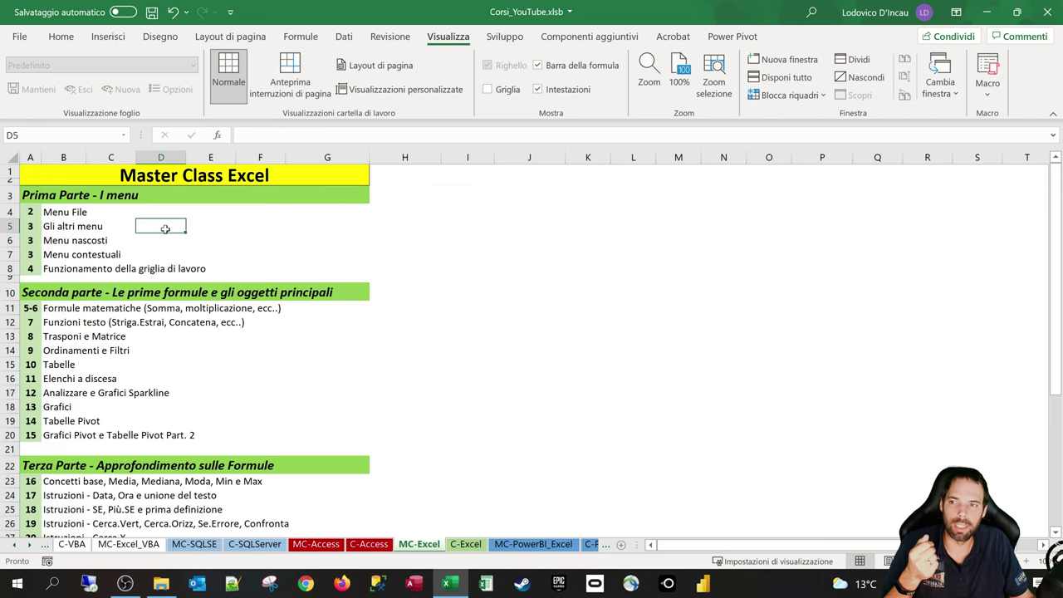
{"action": "left_click", "coordinate": [38, 212]}
{"action": "left_click", "coordinate": [50, 212]}
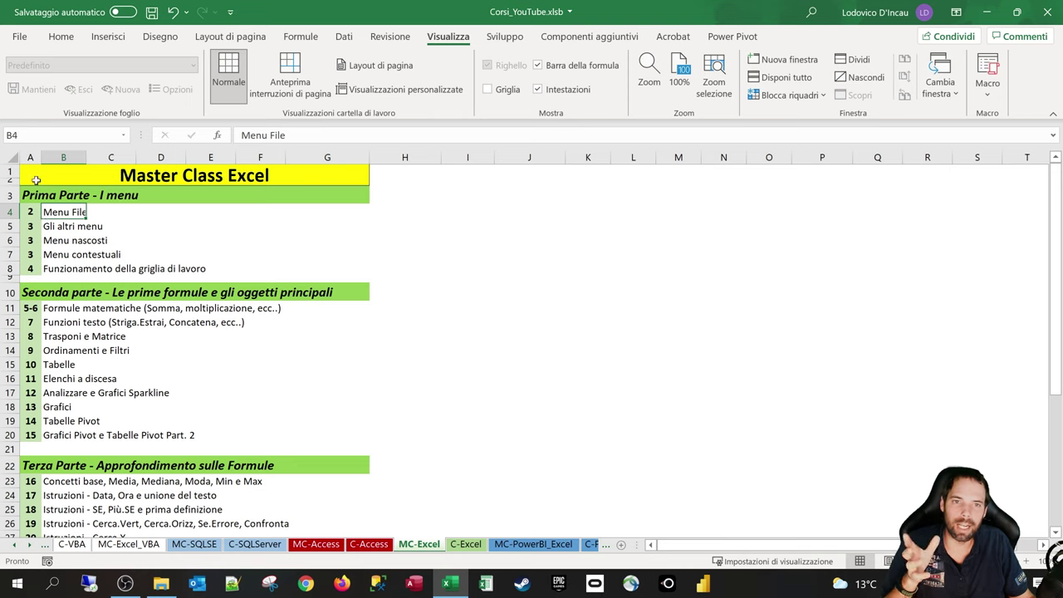
Freeze rows 1–3 and column A at B4, then scroll down to test.
{"action": "left_click", "coordinate": [787, 94]}
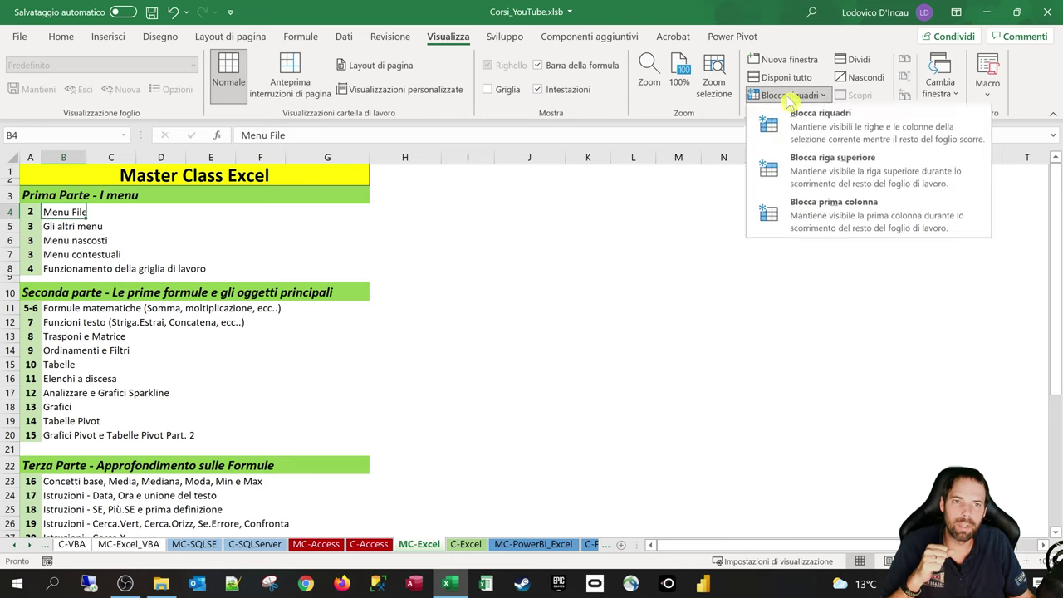
{"action": "left_click", "coordinate": [800, 142]}
{"action": "scroll", "coordinate": [142, 249], "scroll_direction": "down", "scroll_amount": 12}
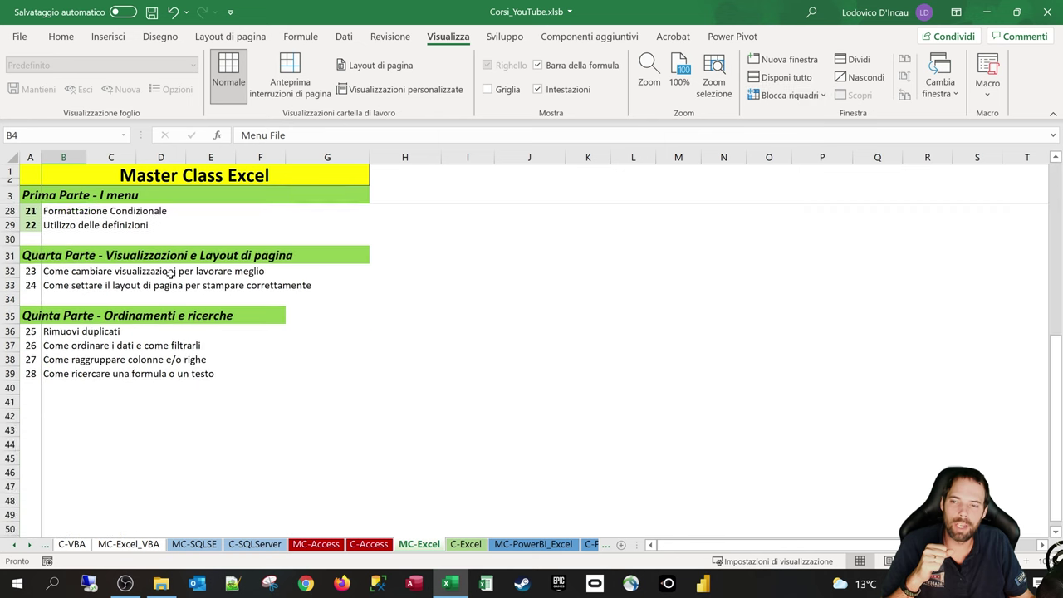
{"action": "scroll", "coordinate": [171, 280], "scroll_direction": "up", "scroll_amount": 8}
{"action": "scroll", "coordinate": [174, 280], "scroll_direction": "up", "scroll_amount": 4}
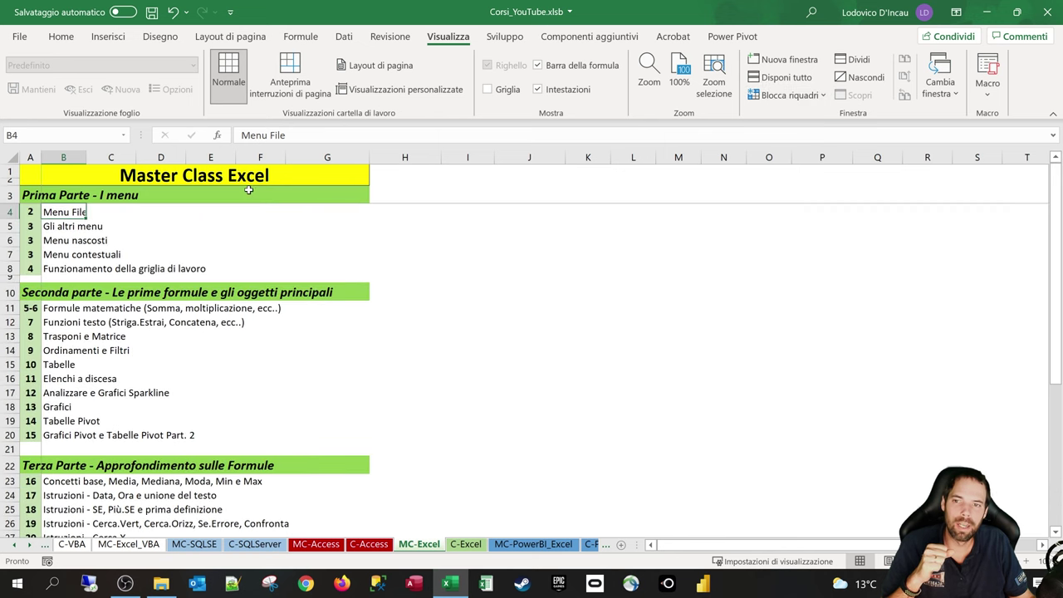
{"action": "scroll", "coordinate": [133, 240], "scroll_direction": "down", "scroll_amount": 4}
{"action": "scroll", "coordinate": [184, 284], "scroll_direction": "up", "scroll_amount": 4}
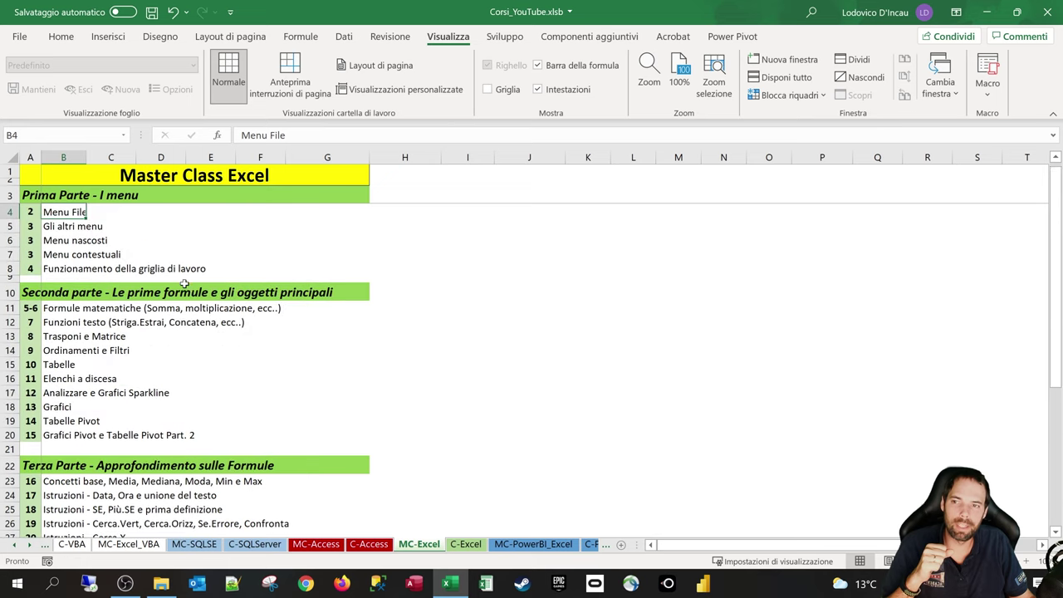
Scroll right and down to confirm column A stays fixed, then select row 1.
{"action": "scroll", "coordinate": [1038, 544], "scroll_direction": "right", "scroll_amount": 5}
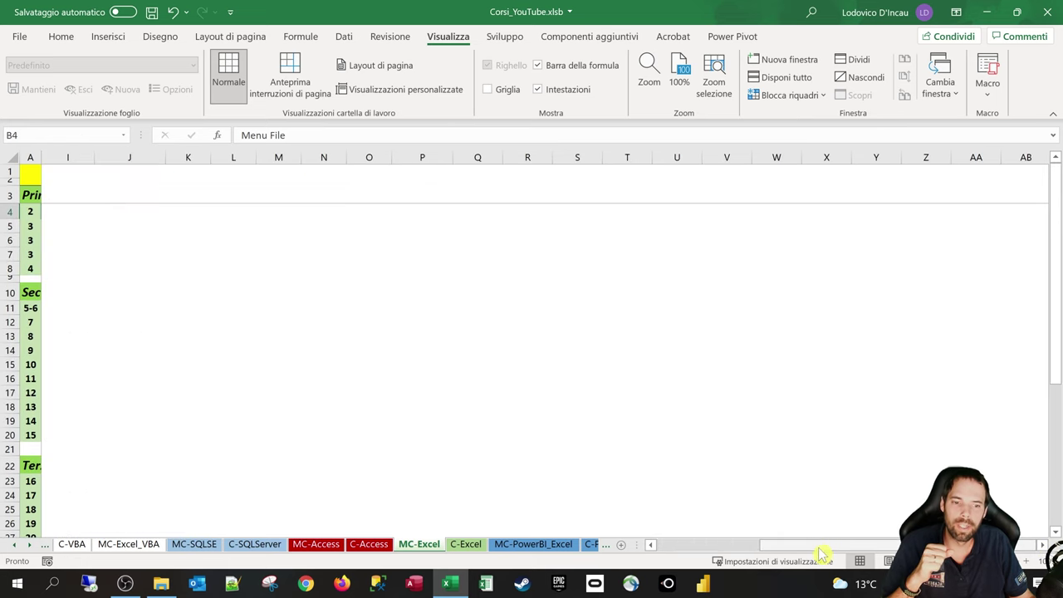
{"action": "left_click_drag", "start_coordinate": [814, 544], "coordinate": [716, 552]}
{"action": "scroll", "coordinate": [43, 266], "scroll_direction": "down", "scroll_amount": 2}
{"action": "scroll", "coordinate": [43, 265], "scroll_direction": "down", "scroll_amount": 1}
{"action": "scroll", "coordinate": [179, 284], "scroll_direction": "up", "scroll_amount": 3}
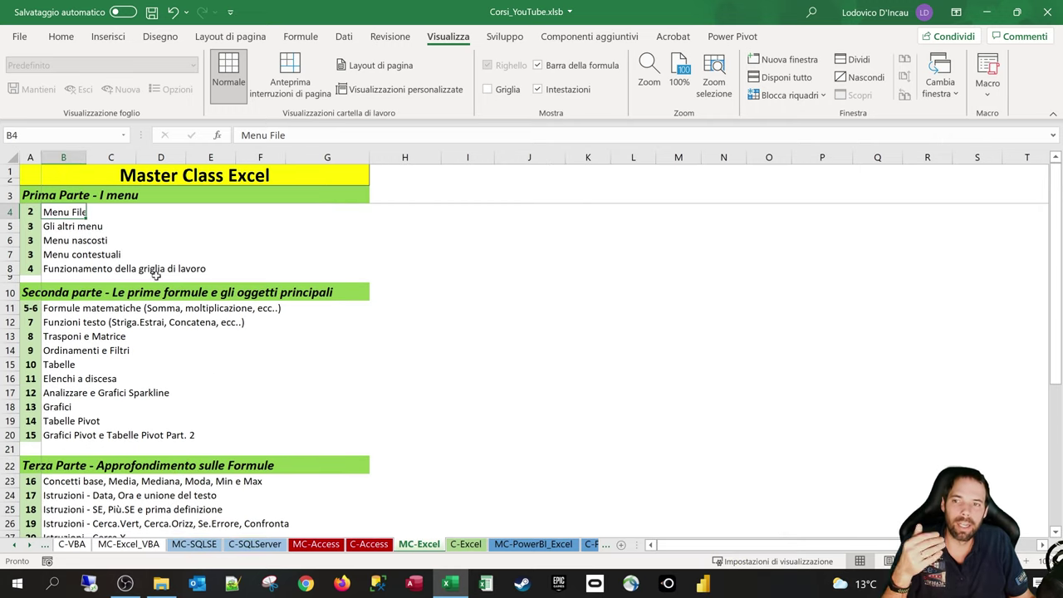
{"action": "left_click", "coordinate": [10, 172]}
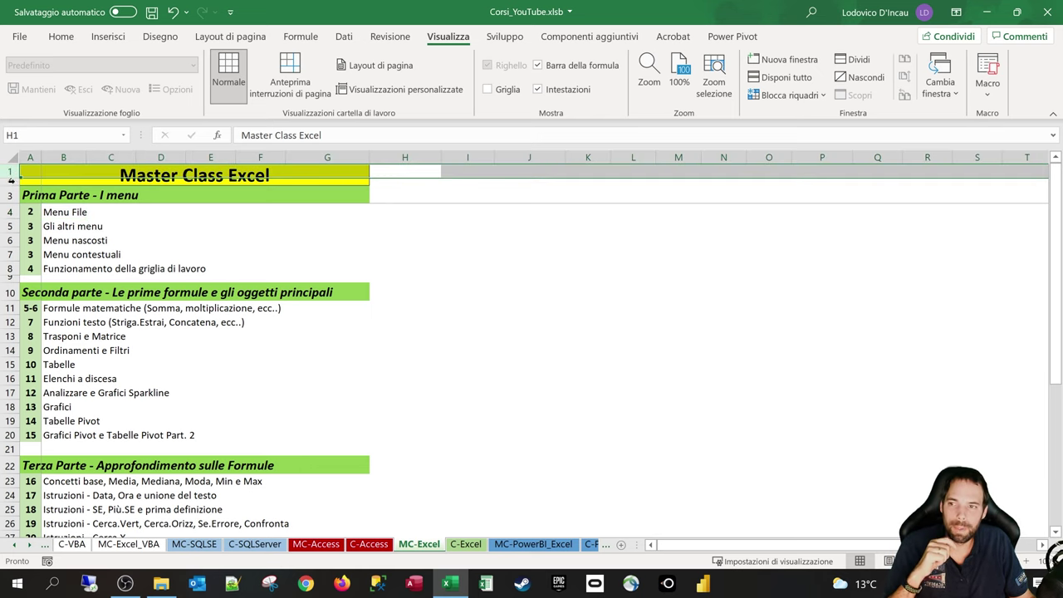
Select columns A–C, column A and columns A–D, returning to cell B4.
{"action": "left_click_drag", "start_coordinate": [29, 157], "coordinate": [109, 156]}
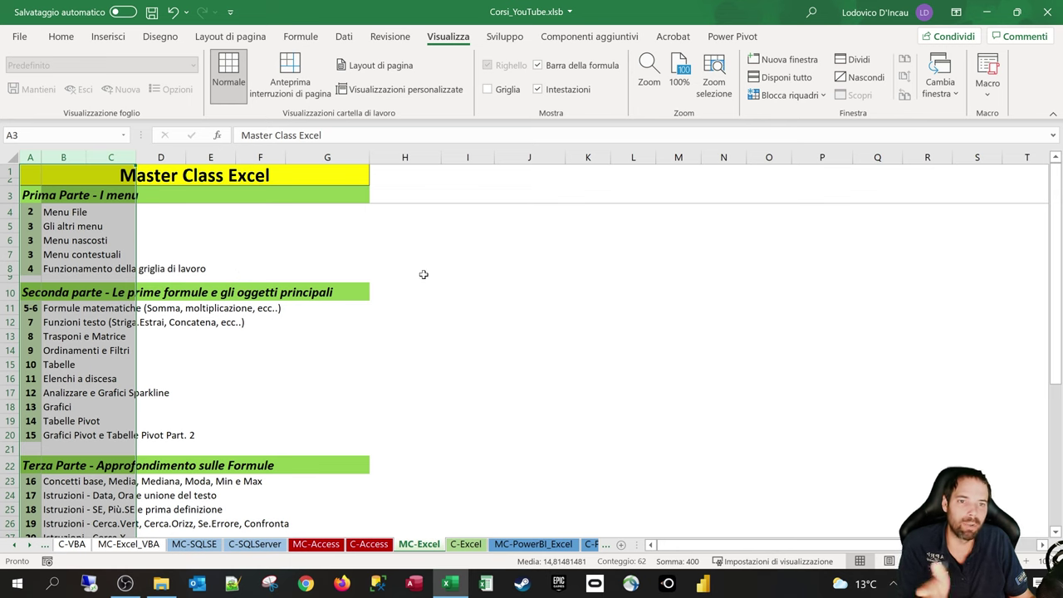
{"action": "left_click", "coordinate": [79, 239]}
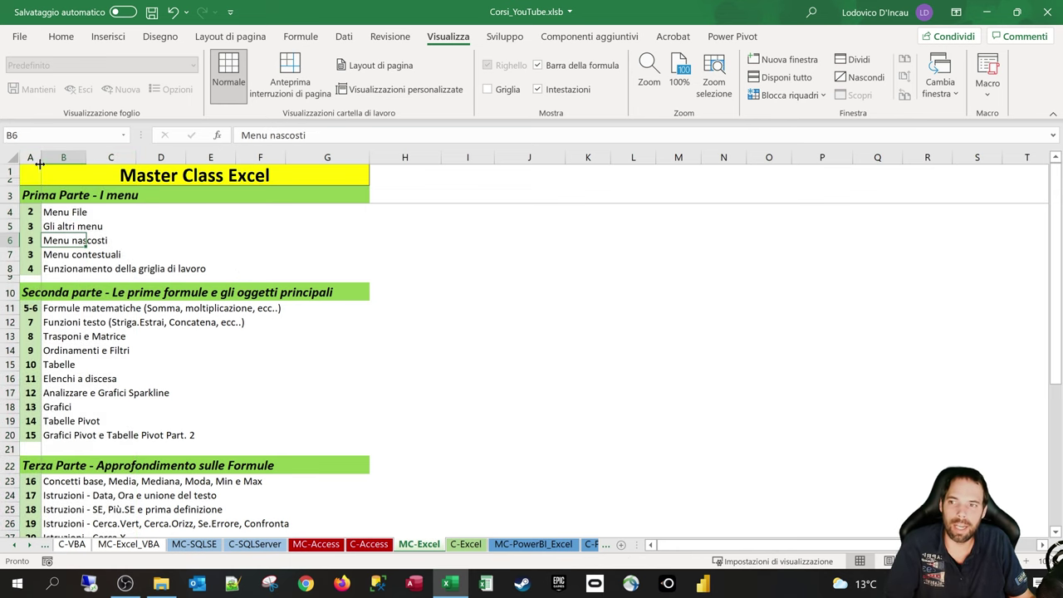
{"action": "left_click", "coordinate": [29, 157]}
{"action": "left_click", "coordinate": [56, 210]}
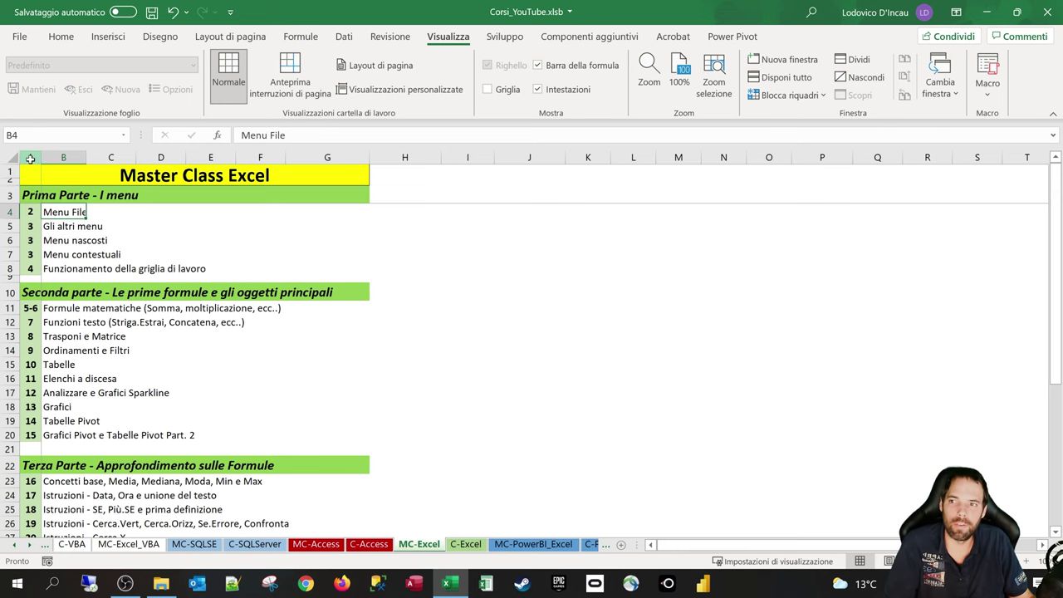
{"action": "left_click_drag", "start_coordinate": [30, 157], "coordinate": [183, 158]}
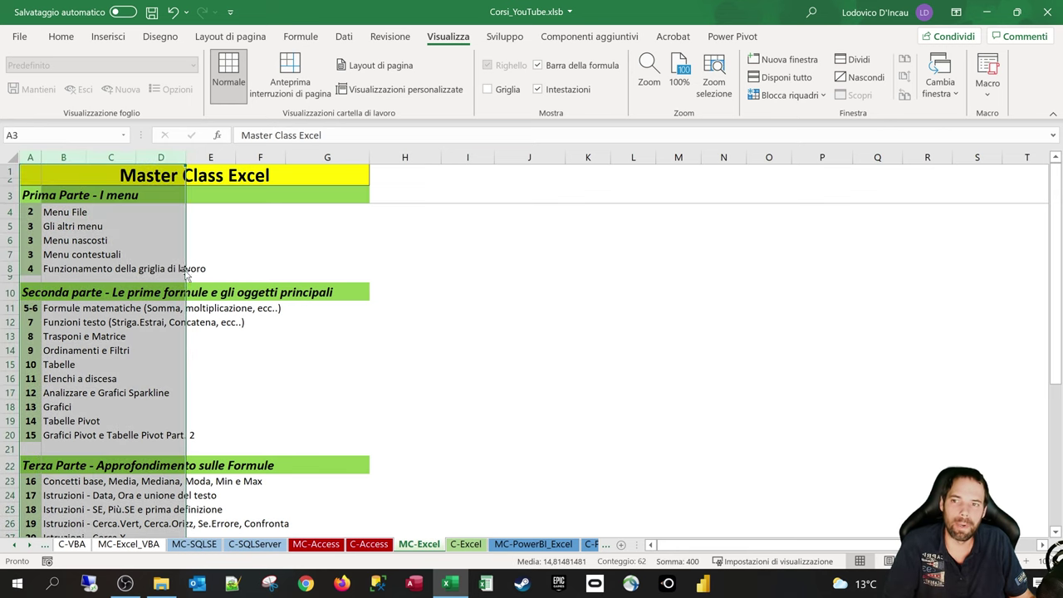
{"action": "left_click", "coordinate": [201, 211]}
{"action": "left_click", "coordinate": [56, 214]}
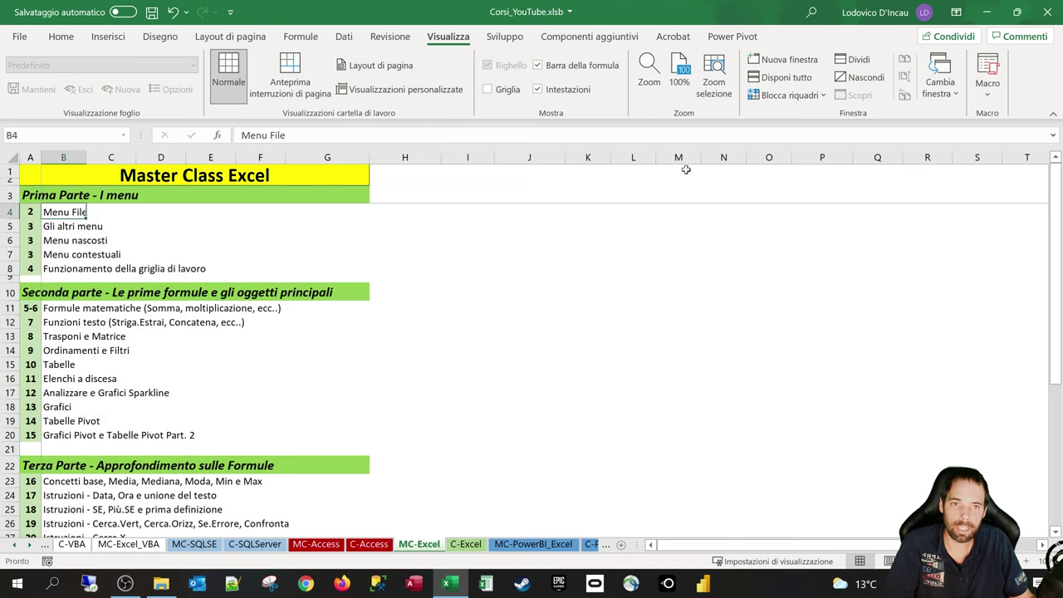
Unfreeze all panes and select cell E4 as the new freeze point.
{"action": "left_click", "coordinate": [784, 95]}
{"action": "left_click", "coordinate": [809, 142]}
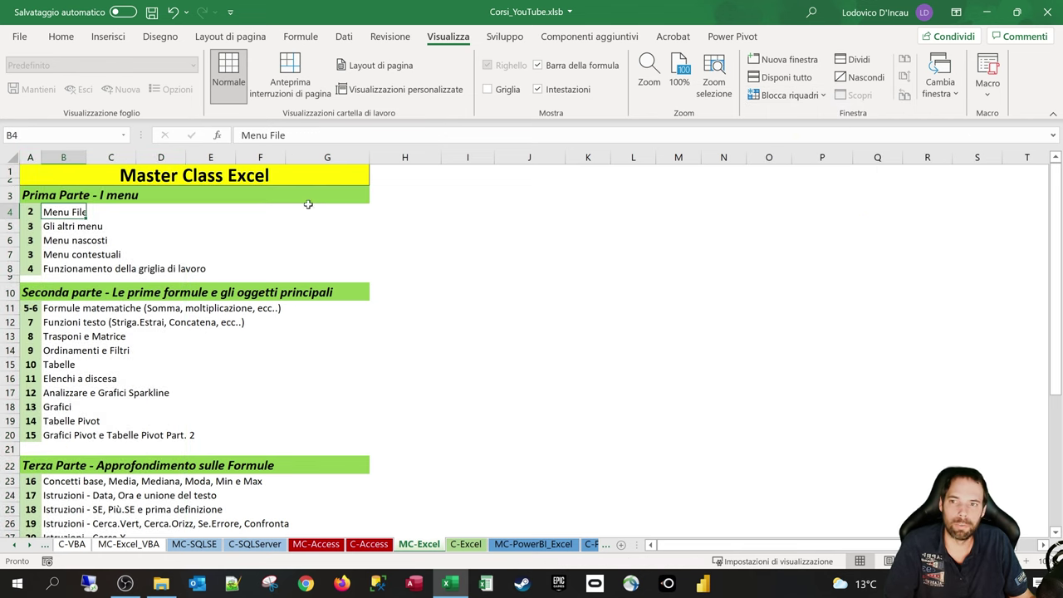
{"action": "left_click", "coordinate": [206, 214]}
Freeze panes at E4 to lock rows 1–3 and columns A–D, scroll sideways, then unfreeze.
{"action": "left_click", "coordinate": [784, 95]}
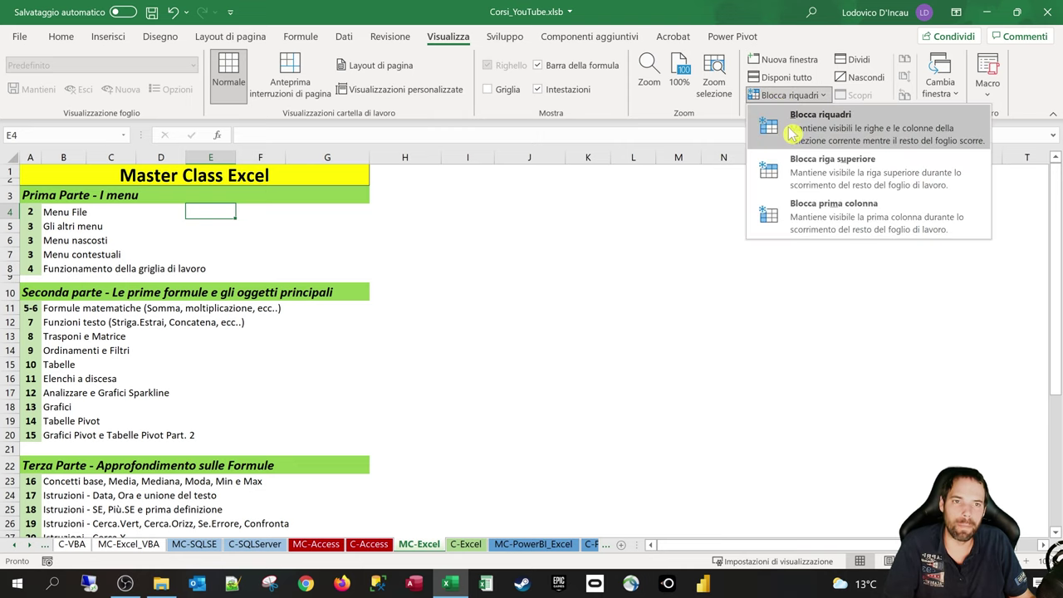
{"action": "left_click", "coordinate": [796, 134]}
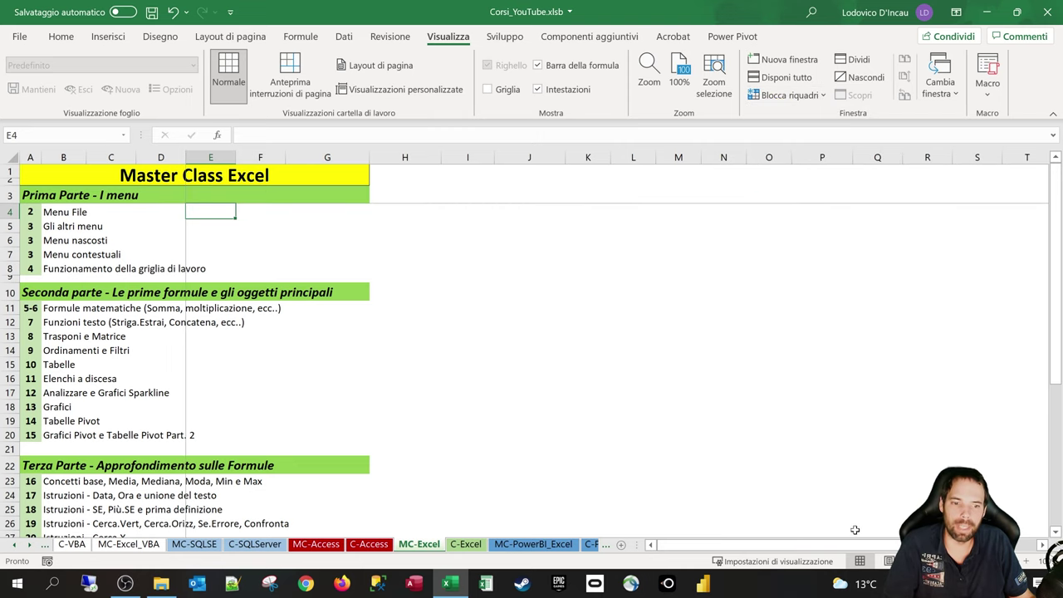
{"action": "left_click_drag", "start_coordinate": [786, 549], "coordinate": [689, 549]}
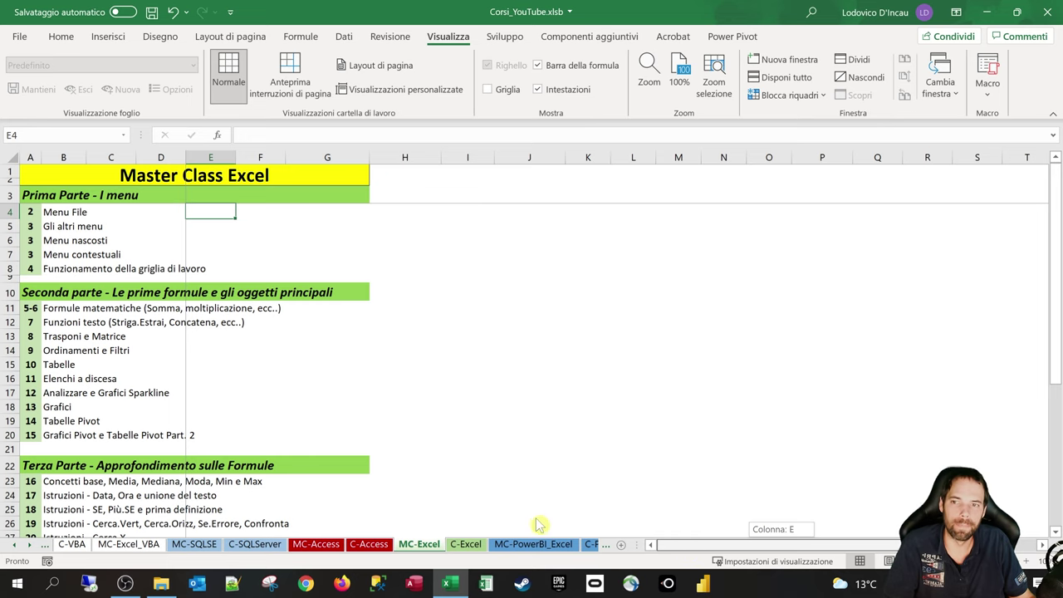
{"action": "left_click", "coordinate": [780, 96]}
{"action": "left_click", "coordinate": [790, 120]}
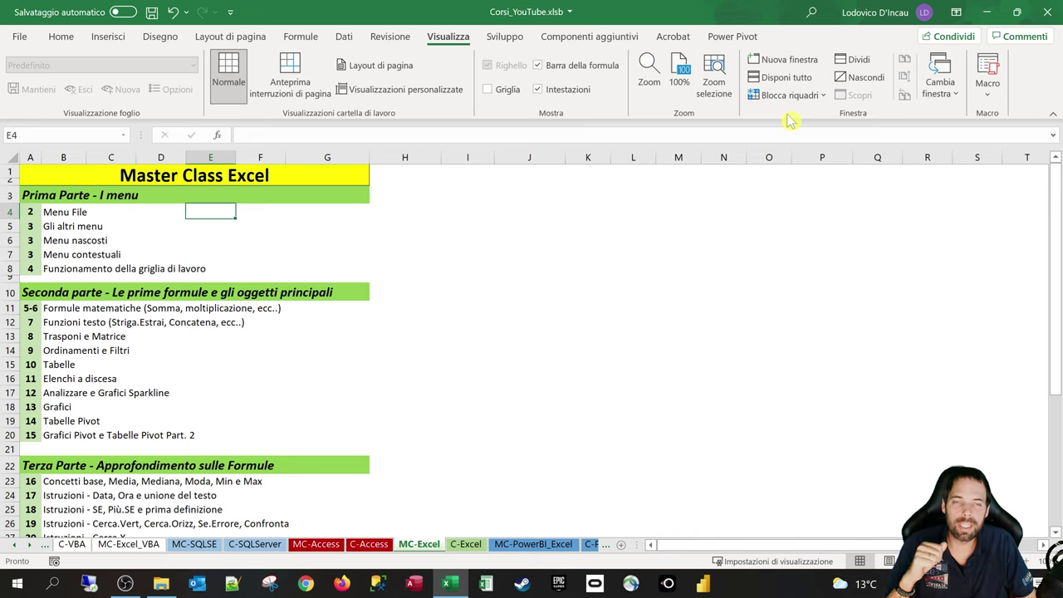